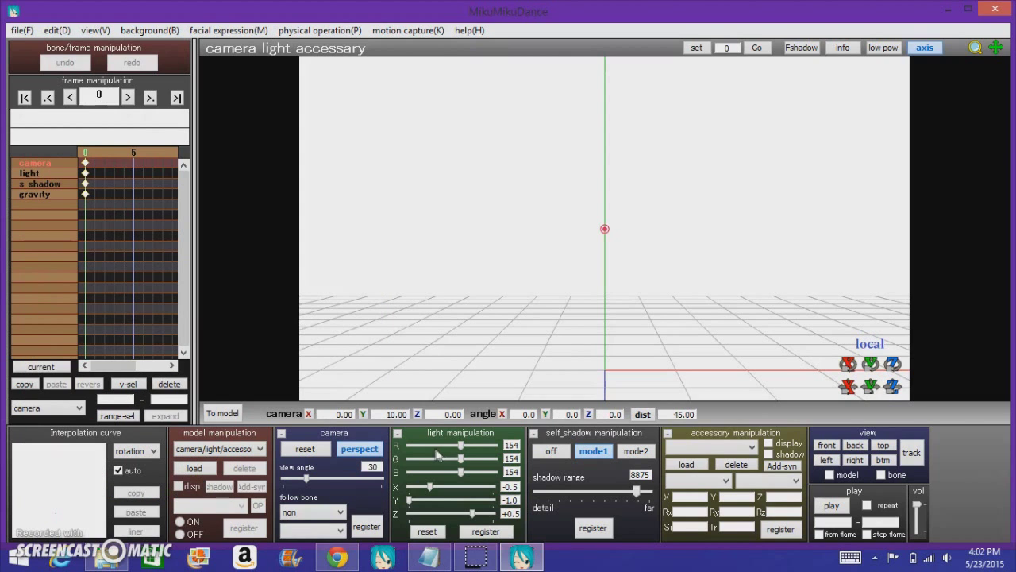
Step: Switch to Chrome and search DeviantArt for "mmd models"
click(424, 559)
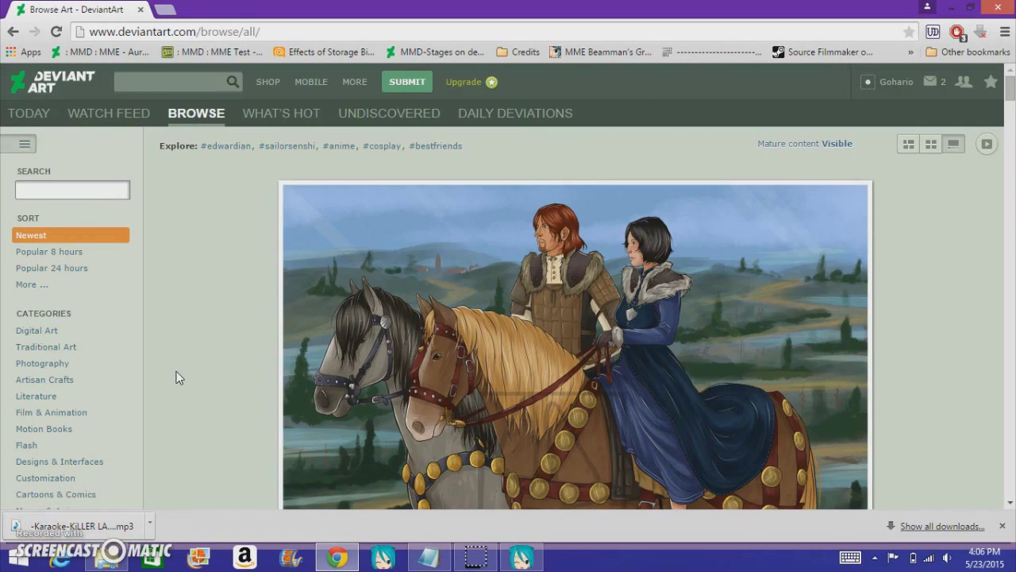
scroll(176, 376, down, 3)
scroll(176, 375, up, 3)
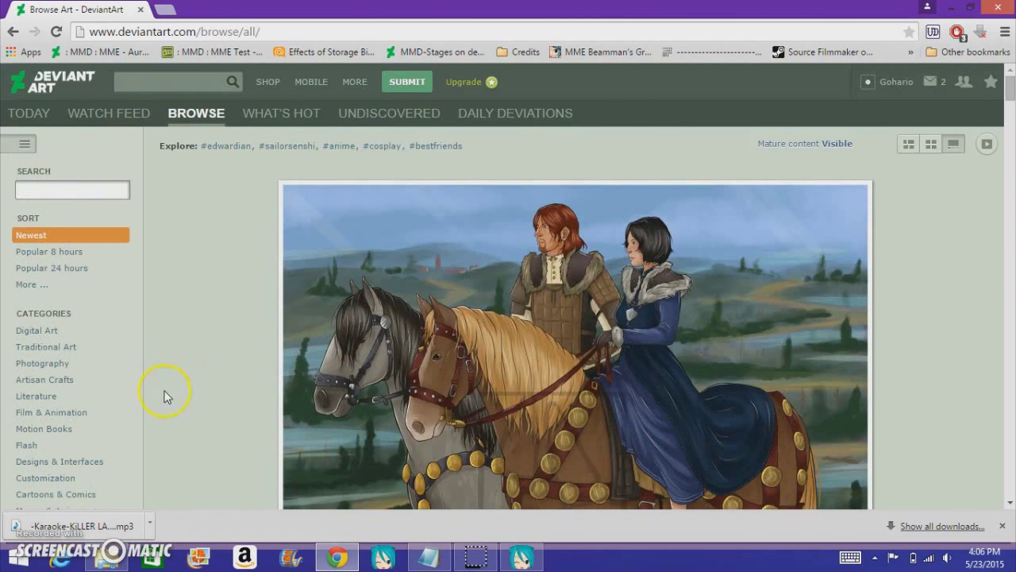
click(173, 83)
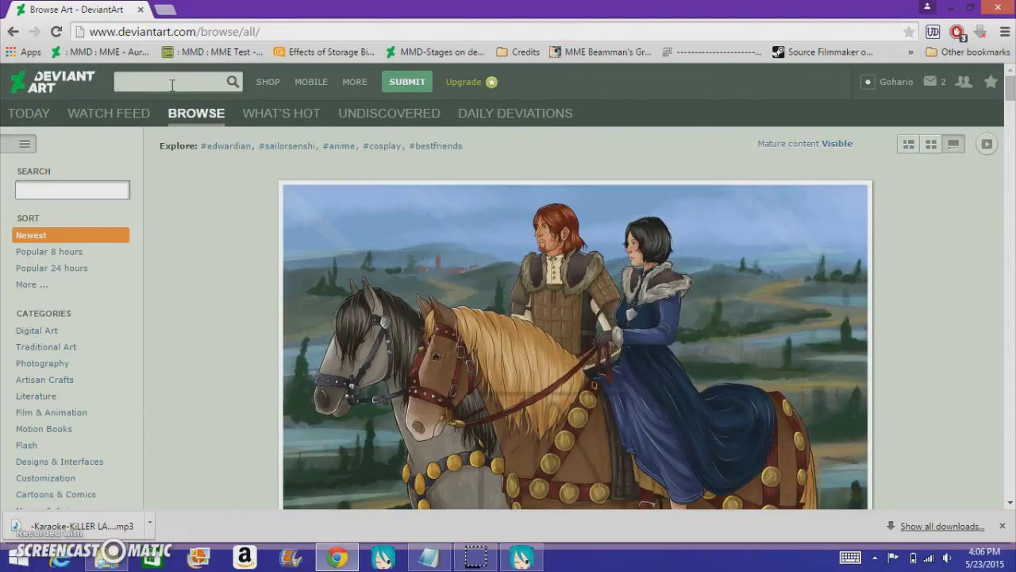
text(mmd models)
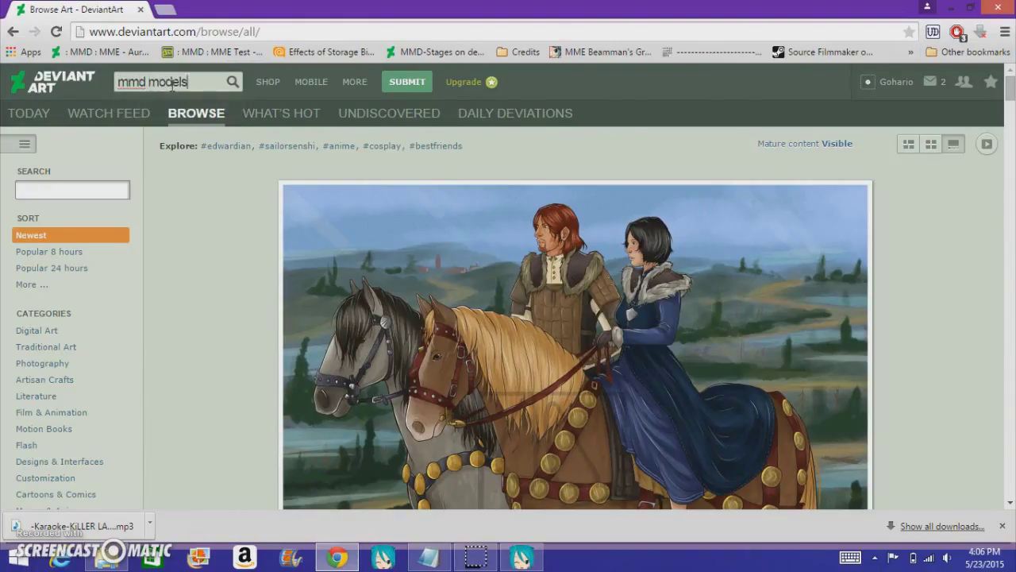
key(Return)
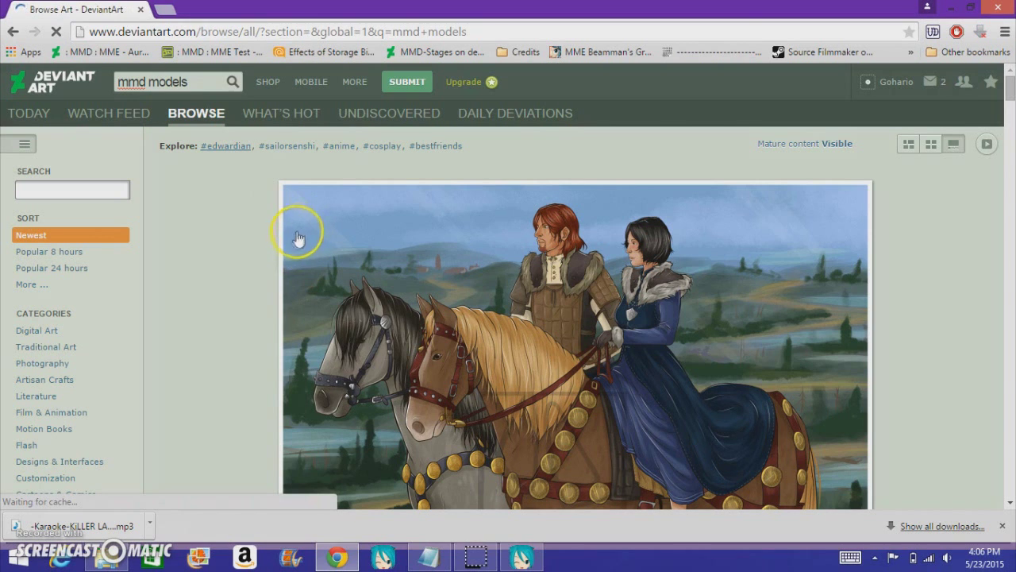
Step: Browse the "mmd models" search results to see which kinds of models are offered
scroll(292, 254, down, 6)
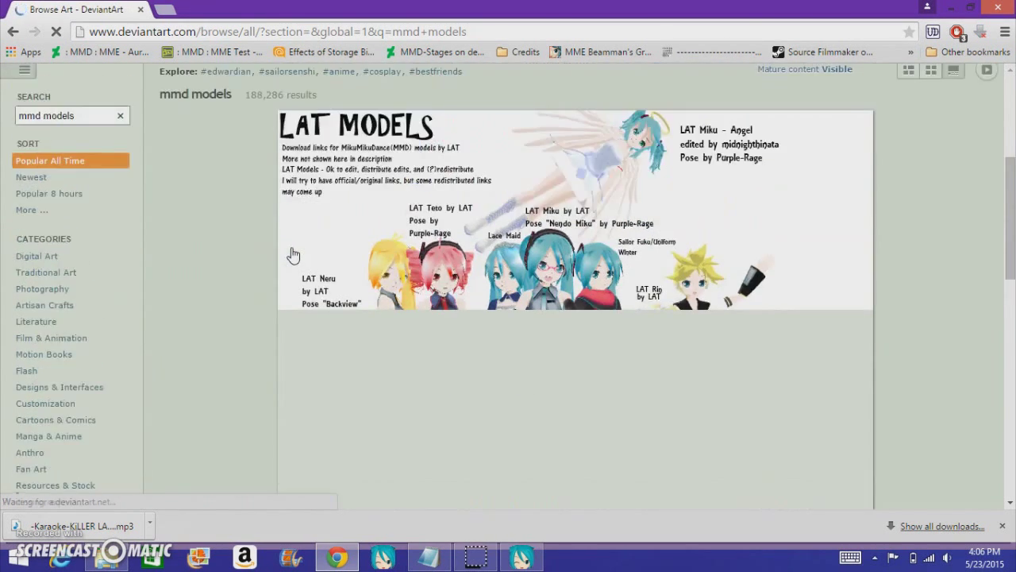
scroll(293, 254, down, 10)
scroll(292, 248, down, 20)
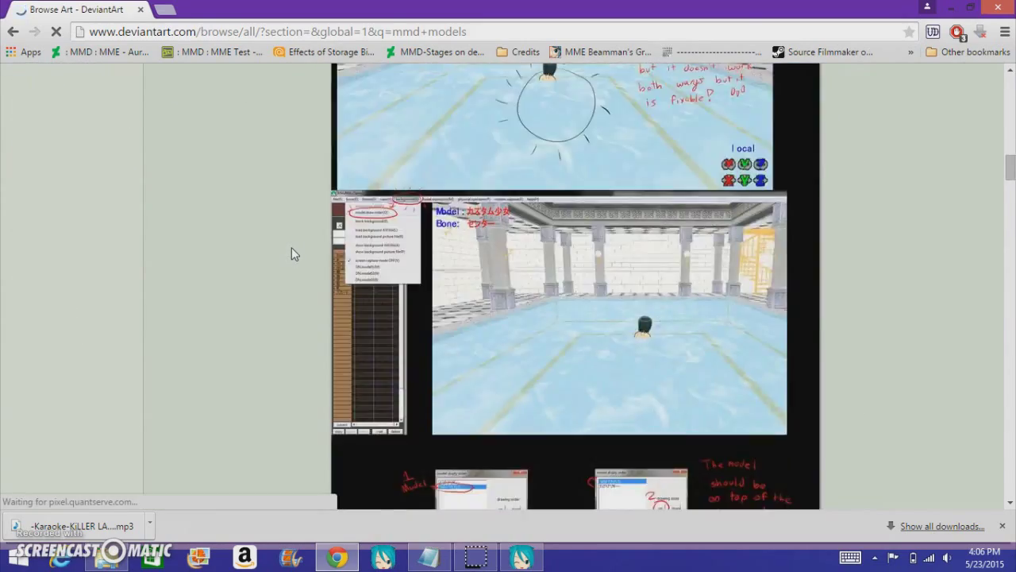
scroll(292, 254, down, 20)
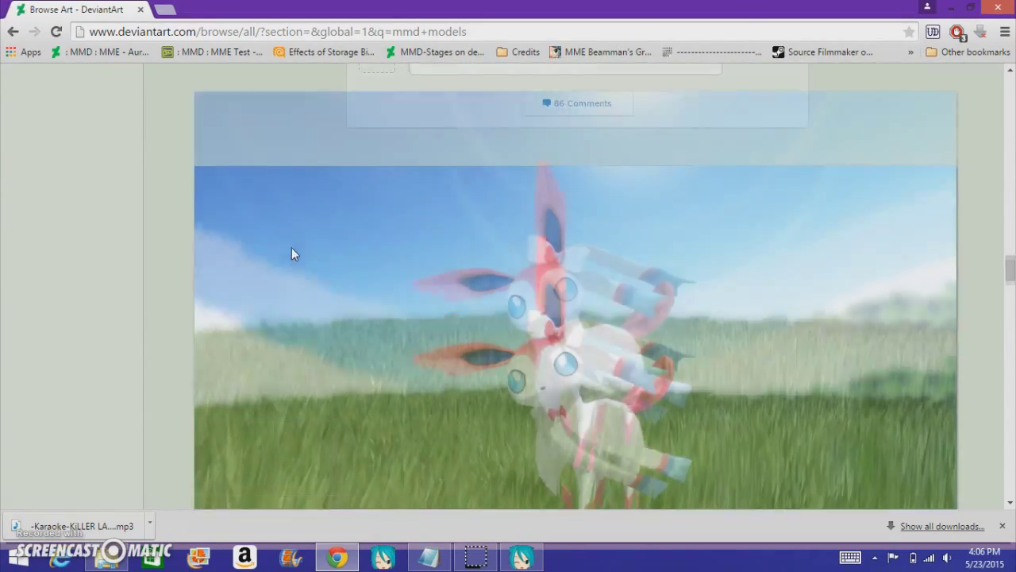
scroll(286, 295, up, 15)
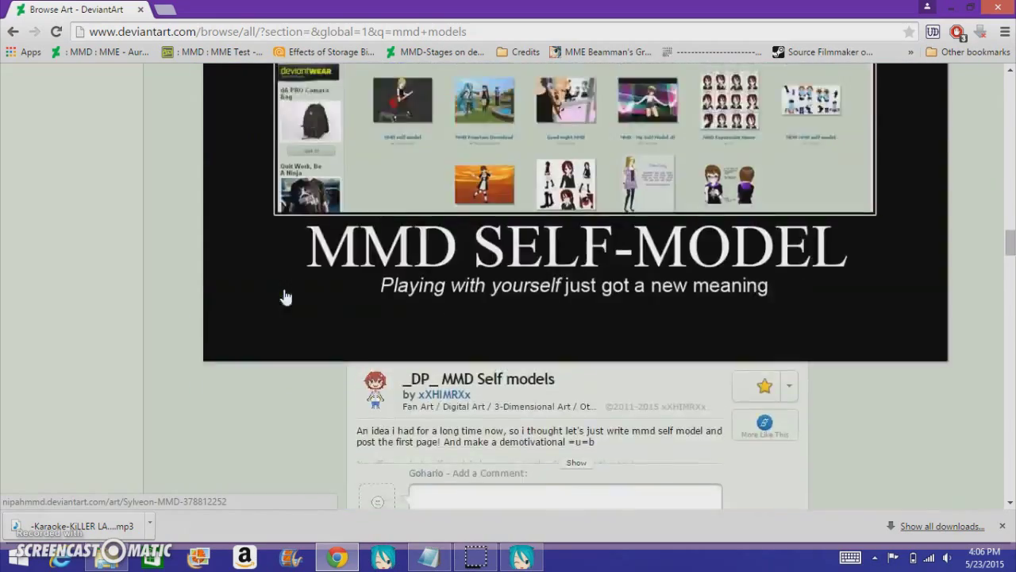
middle_click(283, 292)
scroll(284, 289, up, 20)
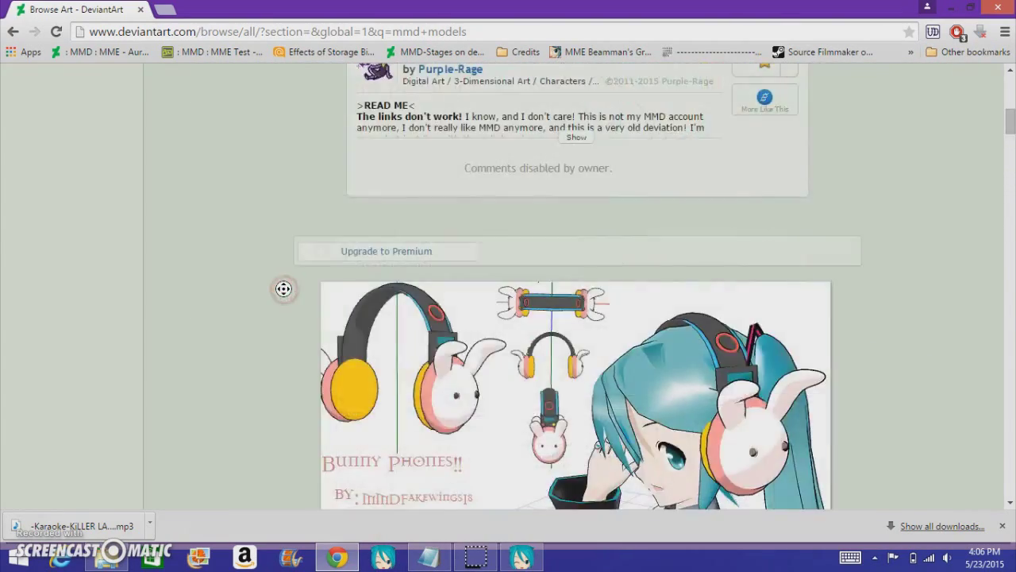
click(234, 266)
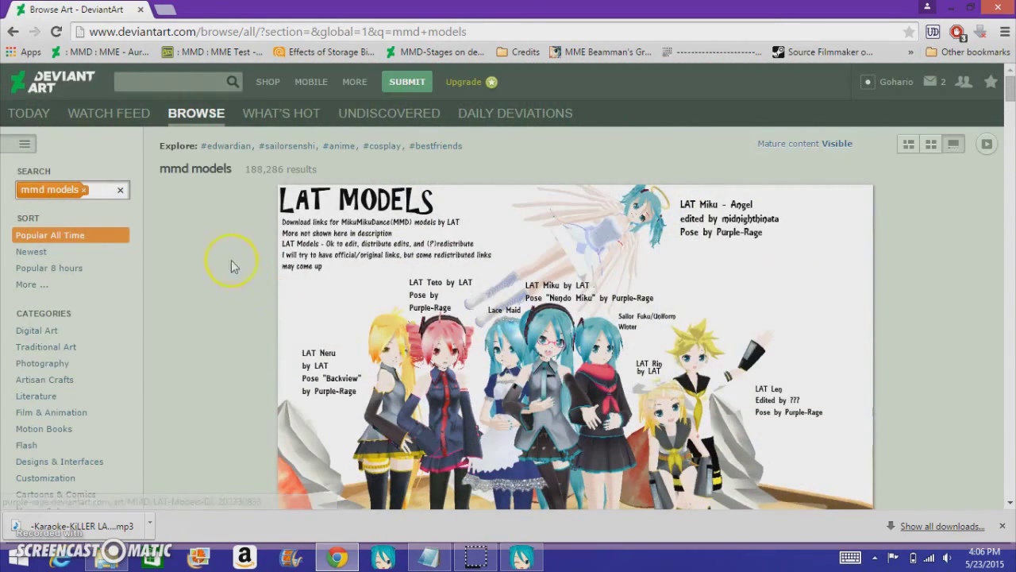
Step: Search DeviantArt for "mmd naruto"
click(175, 77)
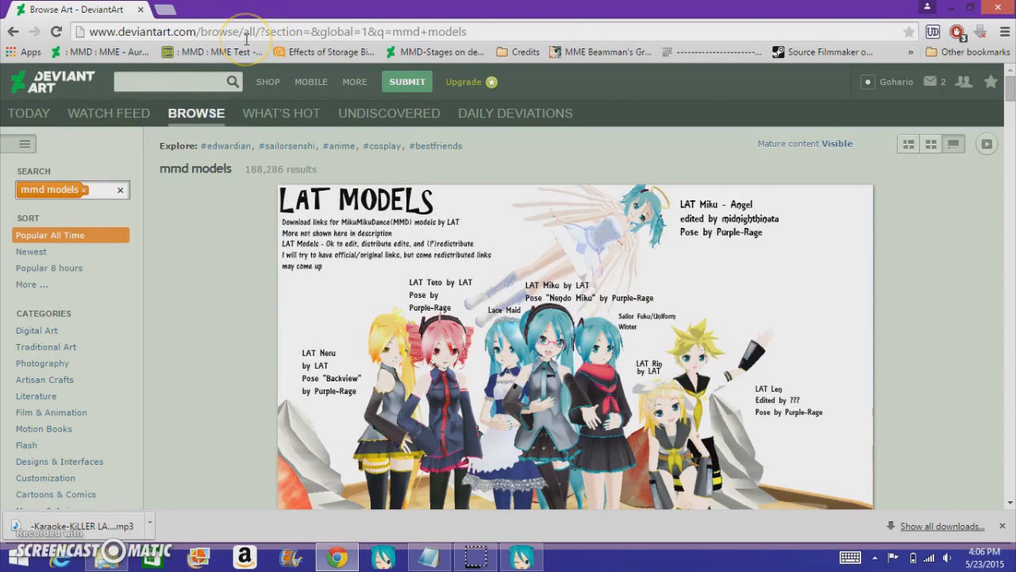
text(mmd n)
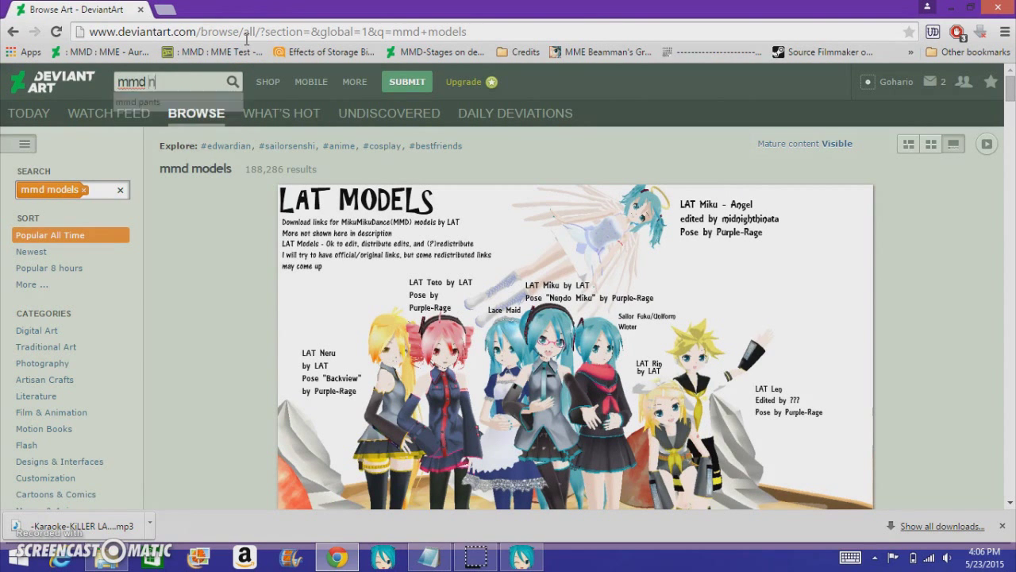
text(aruto)
key(Return)
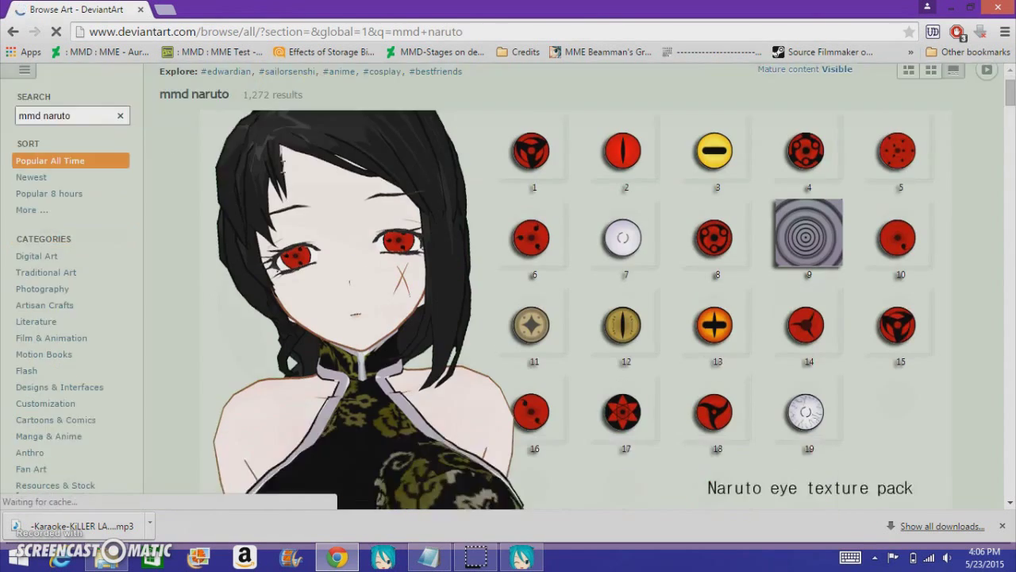
Step: Browse the "mmd naruto" results and examine the character previews of the MMD Naruto Pack + DL
scroll(284, 173, down, 7)
scroll(284, 173, down, 12)
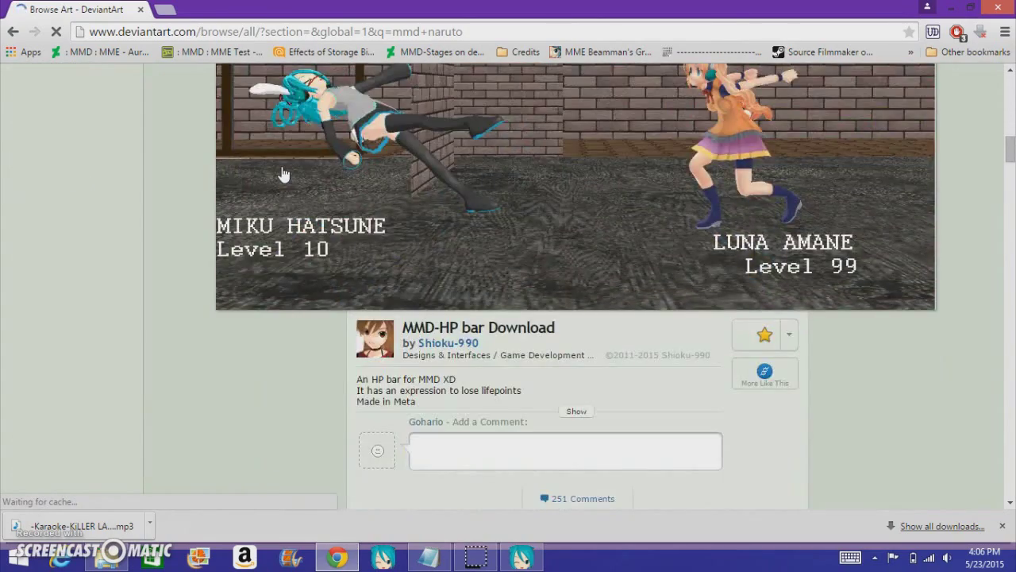
scroll(277, 168, down, 12)
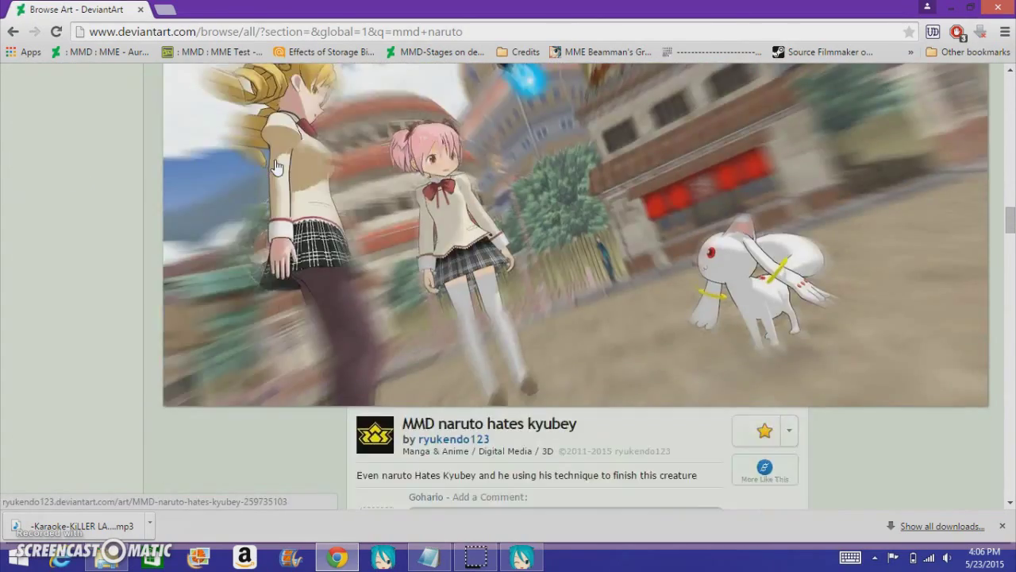
scroll(273, 160, down, 10)
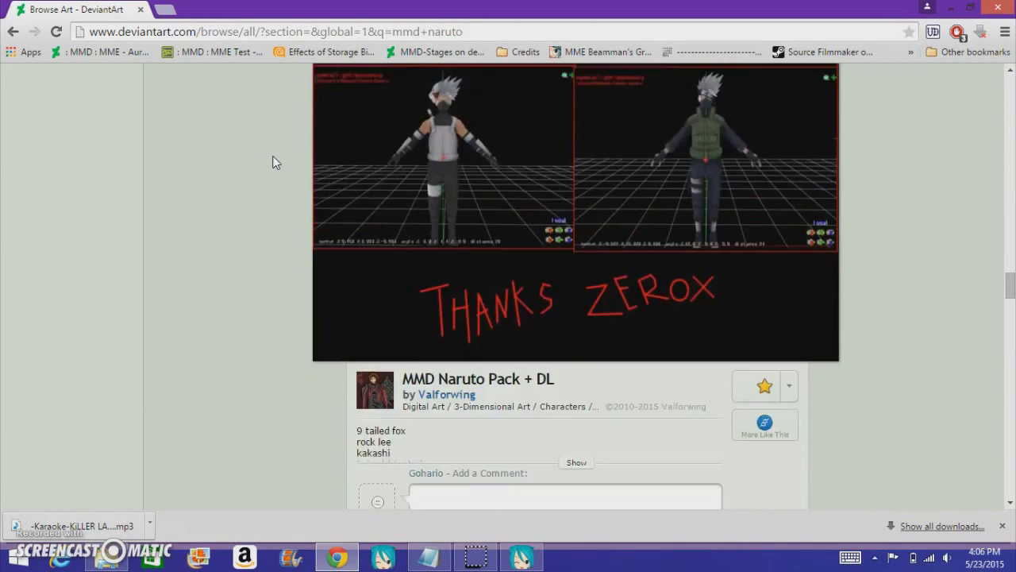
scroll(271, 160, up, 3)
scroll(271, 161, up, 4)
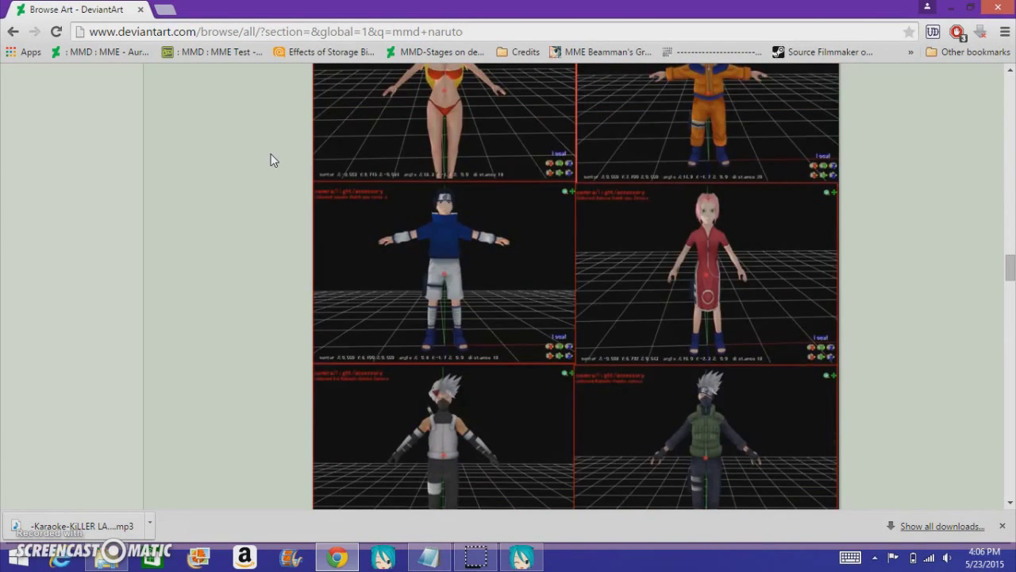
scroll(271, 160, up, 3)
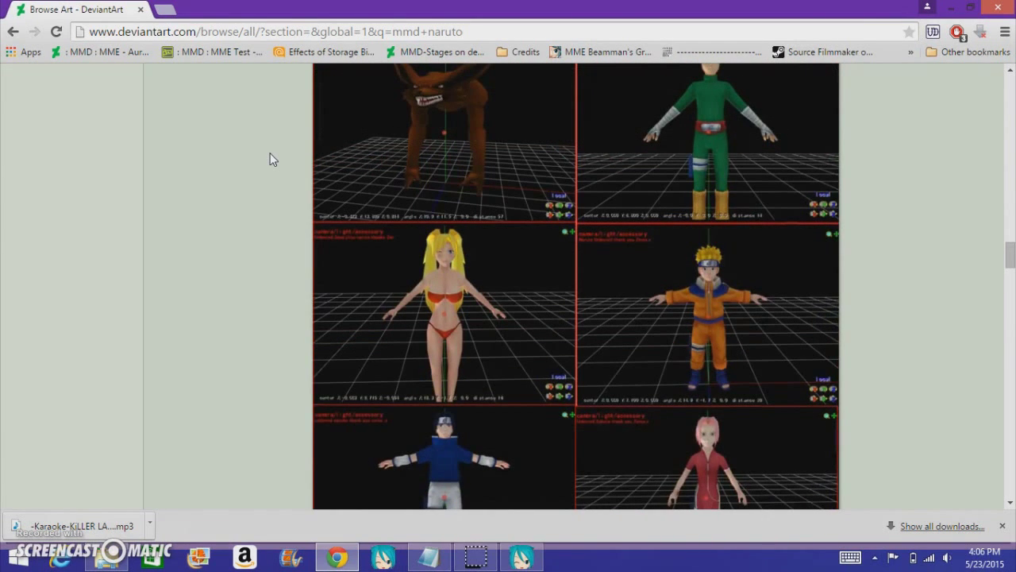
scroll(270, 159, up, 2)
scroll(270, 158, down, 2)
scroll(270, 158, down, 15)
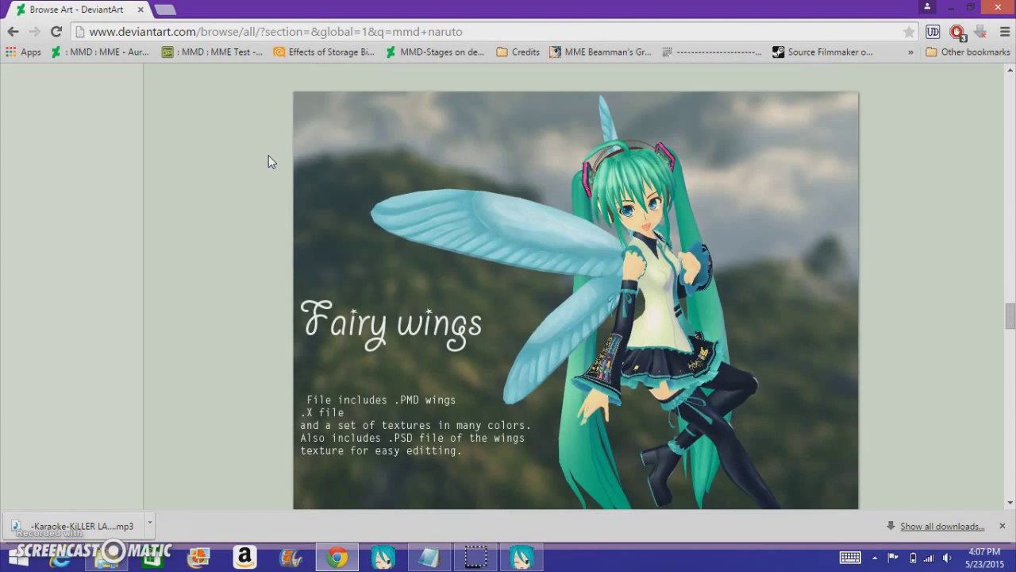
scroll(268, 153, down, 3)
scroll(269, 152, up, 15)
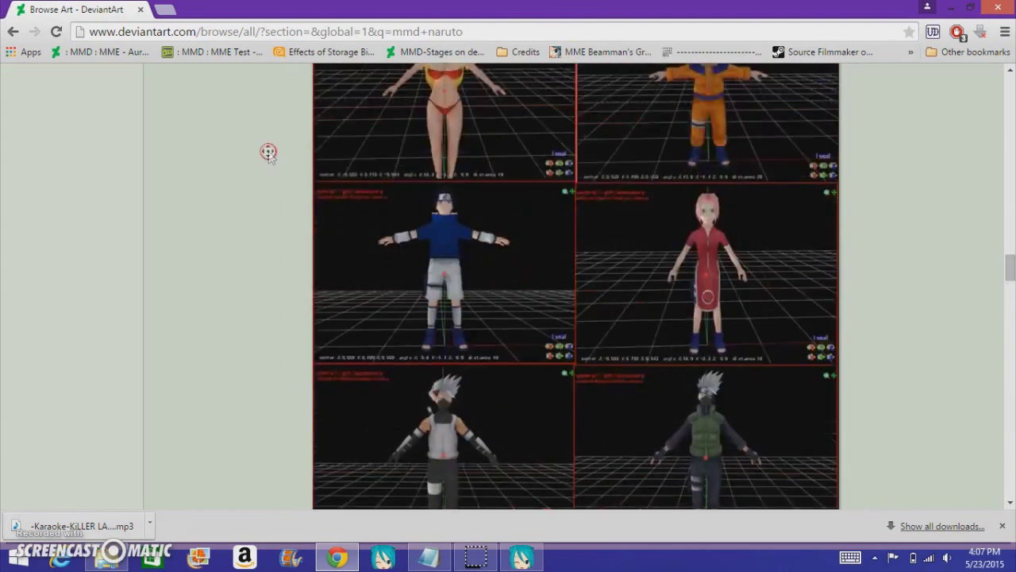
scroll(269, 151, down, 20)
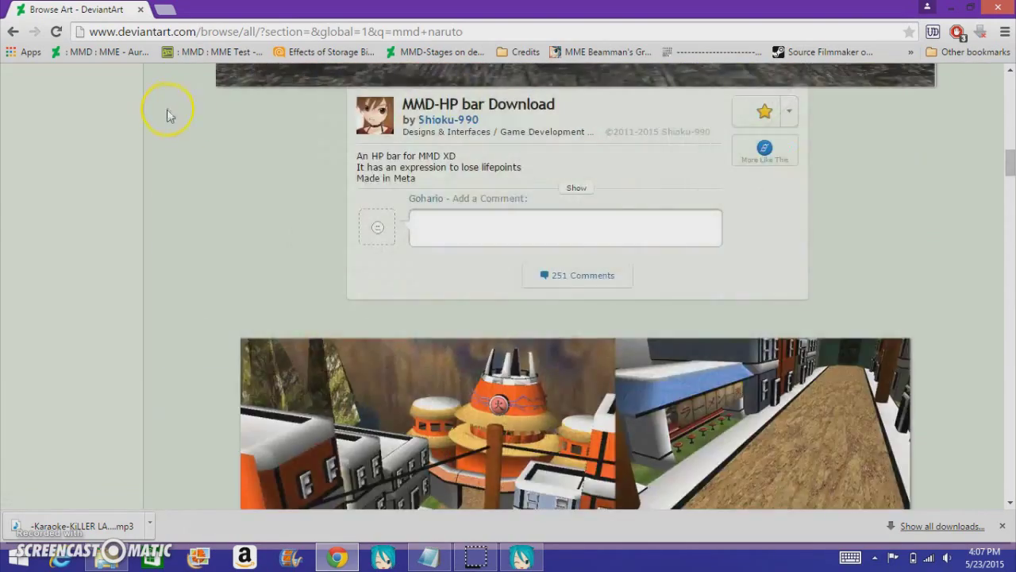
scroll(167, 116, up, 20)
Step: Search DeviantArt for "tda miku trio"
click(184, 83)
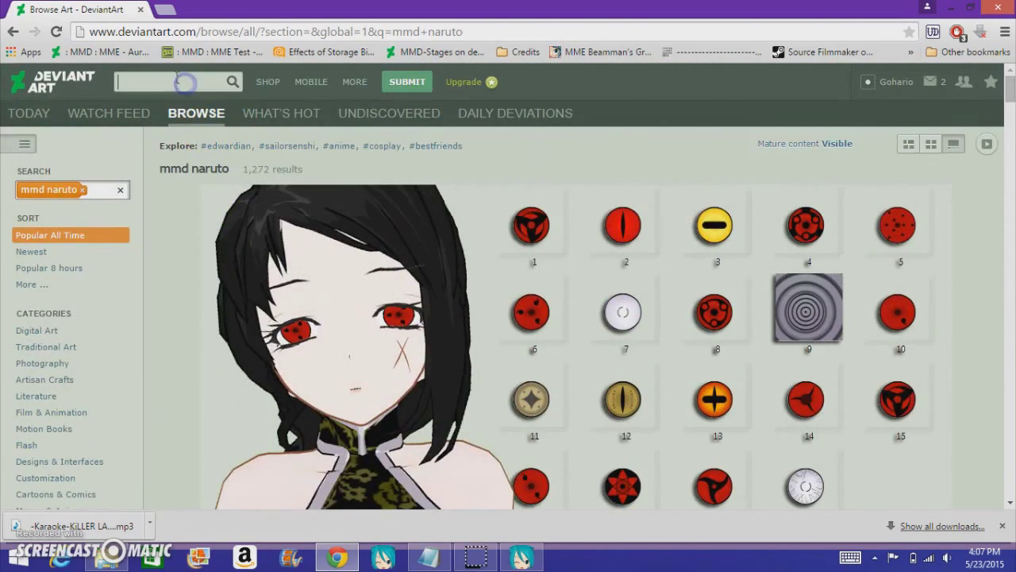
text(mm)
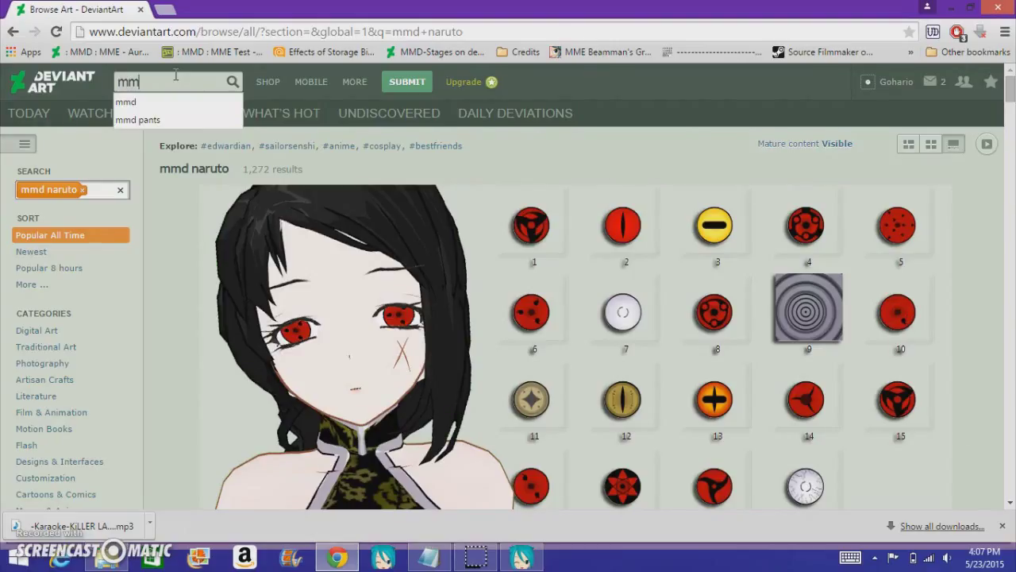
text(d)
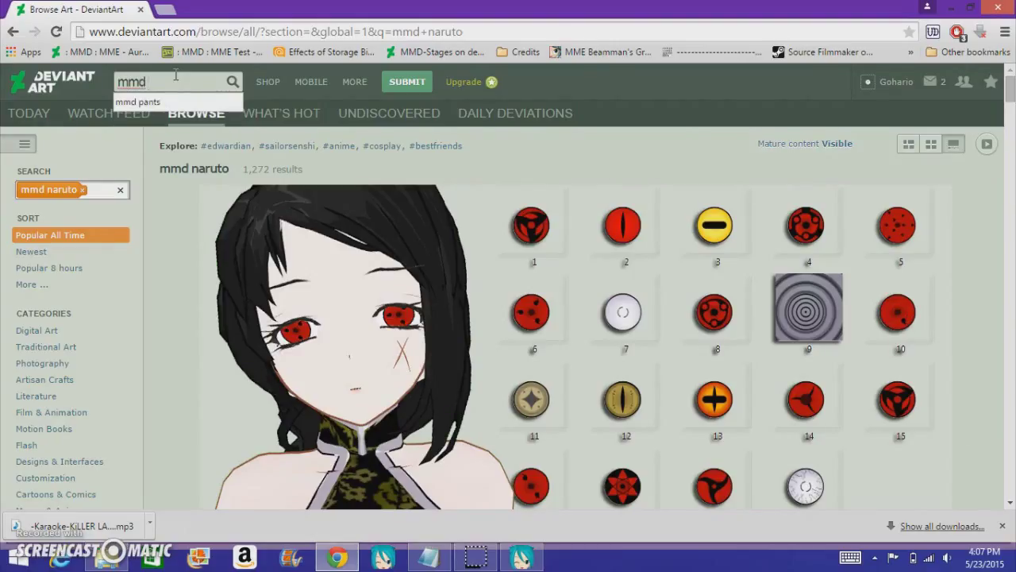
key(BackSpace)
key(BackSpace)
key(BackSpace)
key(BackSpace)
text(tda m)
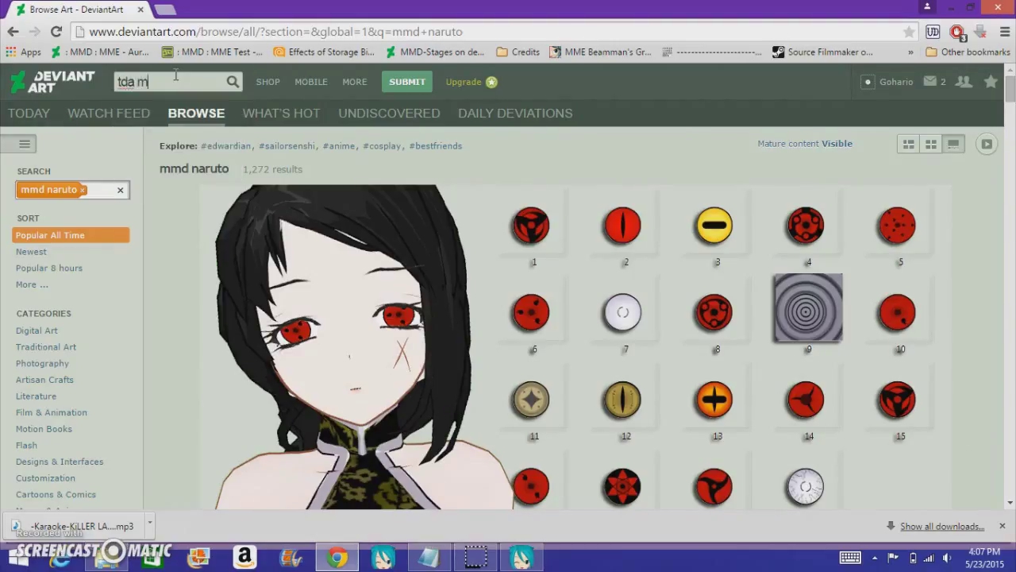
text(iku trio)
key(Return)
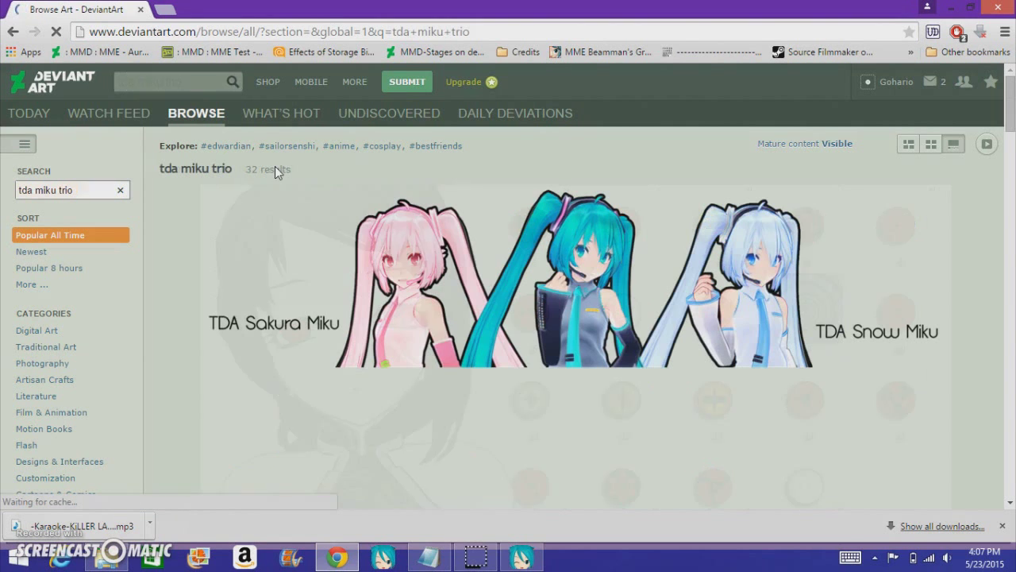
Step: Open the TDA Miku Trio DL deviation from the results and download its ZIP file
scroll(695, 376, down, 5)
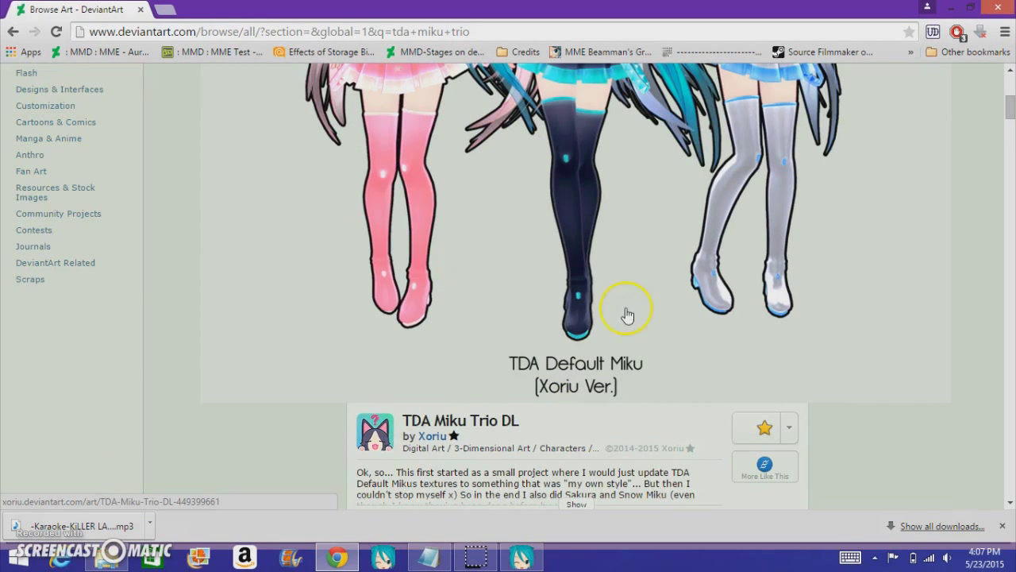
click(627, 315)
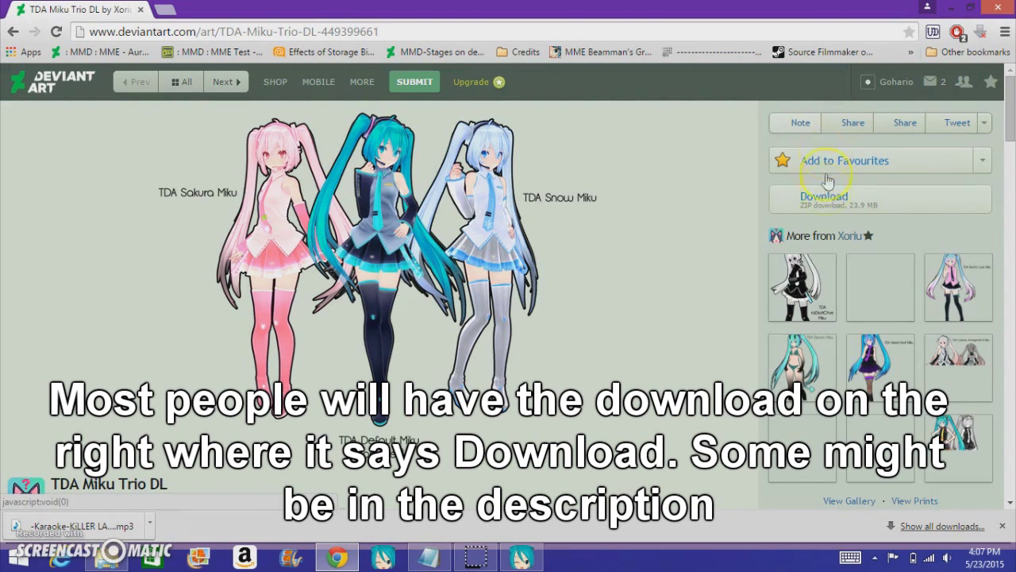
click(826, 208)
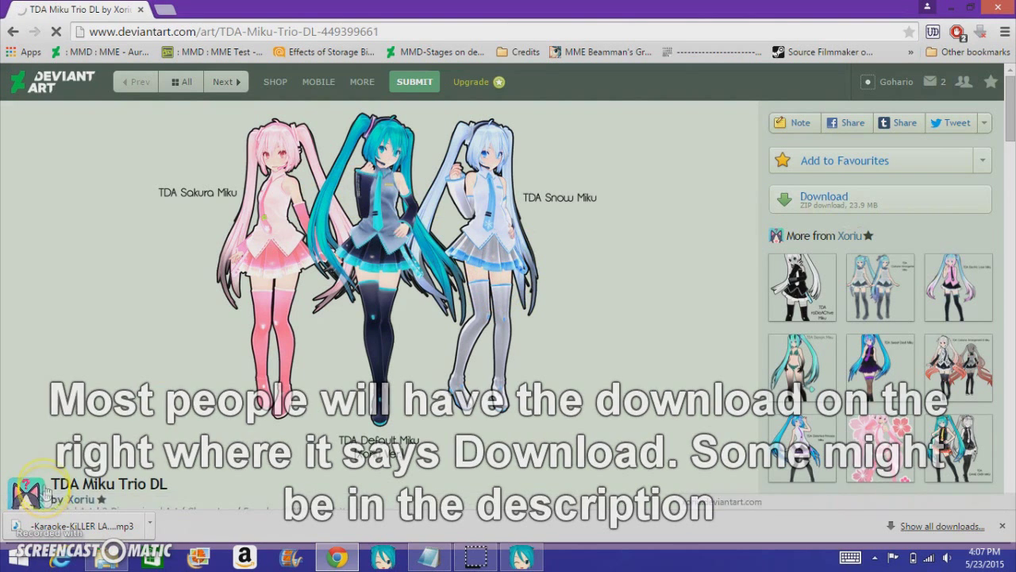
Step: Open the downloaded tda_miku_trio_dl_by_xoriu ZIP archive in WinRAR and dismiss the licence purchase reminder
click(85, 427)
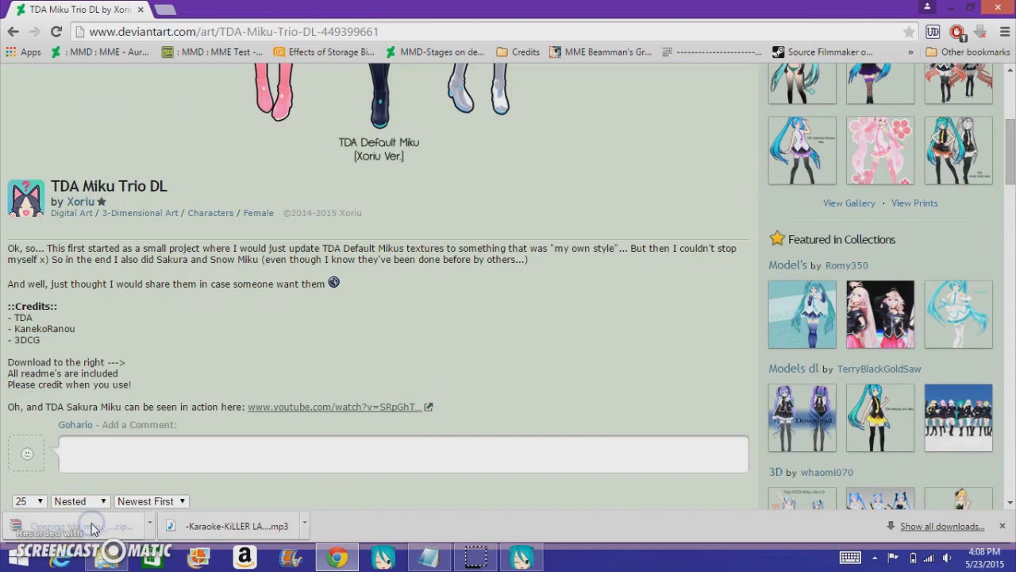
click(143, 506)
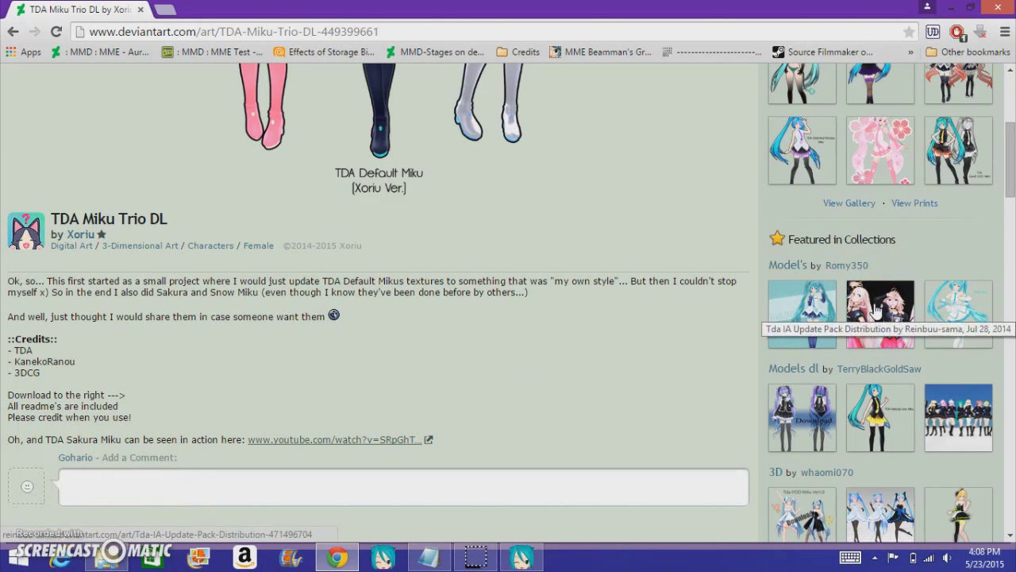
scroll(889, 306, down, 1)
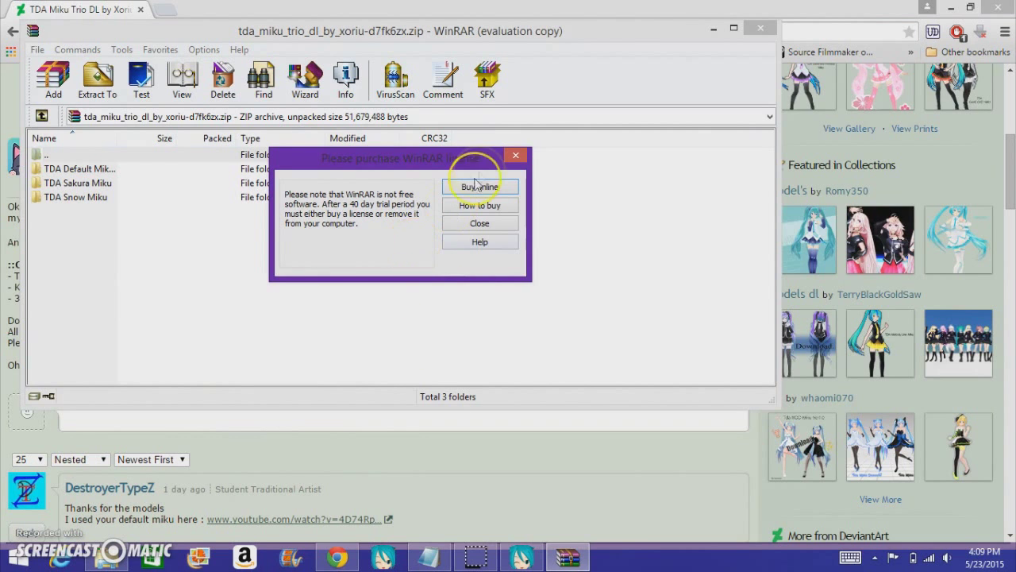
click(514, 157)
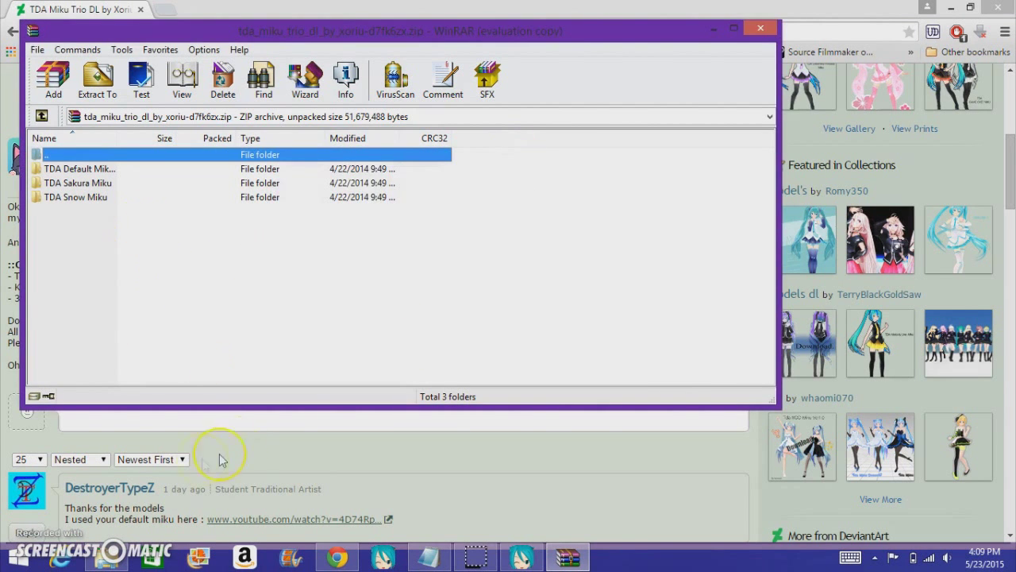
Step: Switch to File Explorer and open the UserFile > Model folder inside MikuMikuDanceE_v926
click(115, 552)
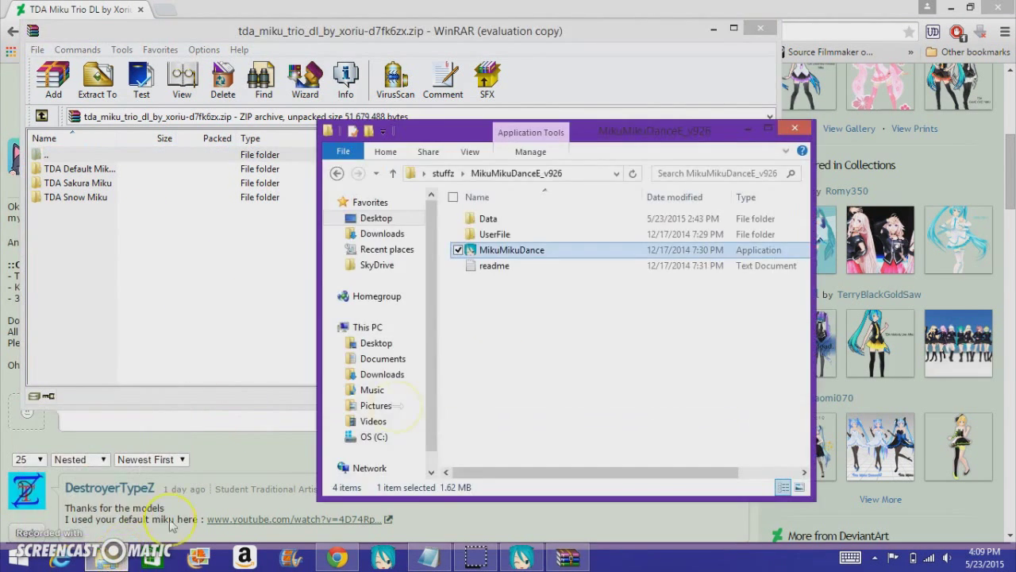
double_click(502, 251)
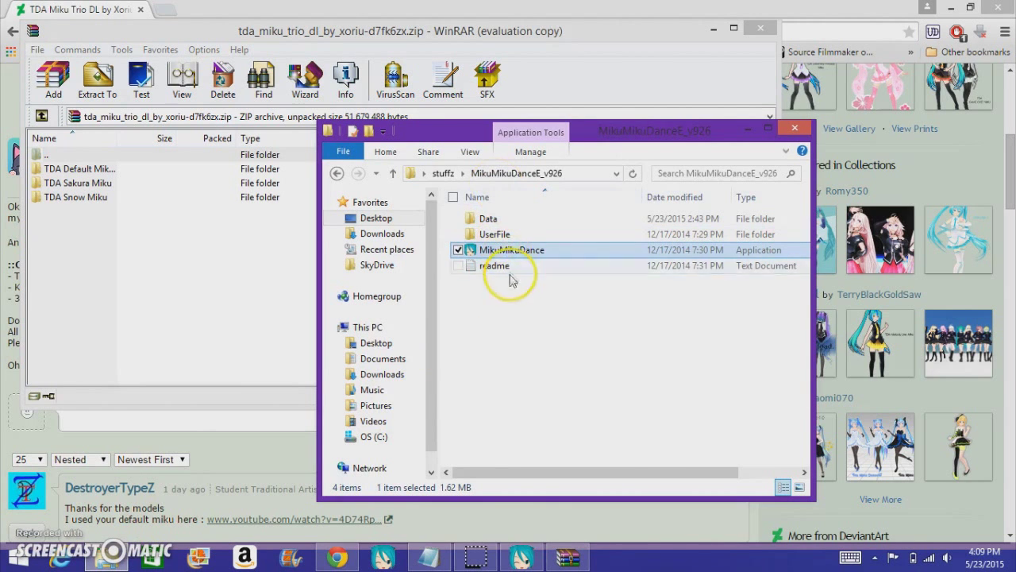
click(496, 235)
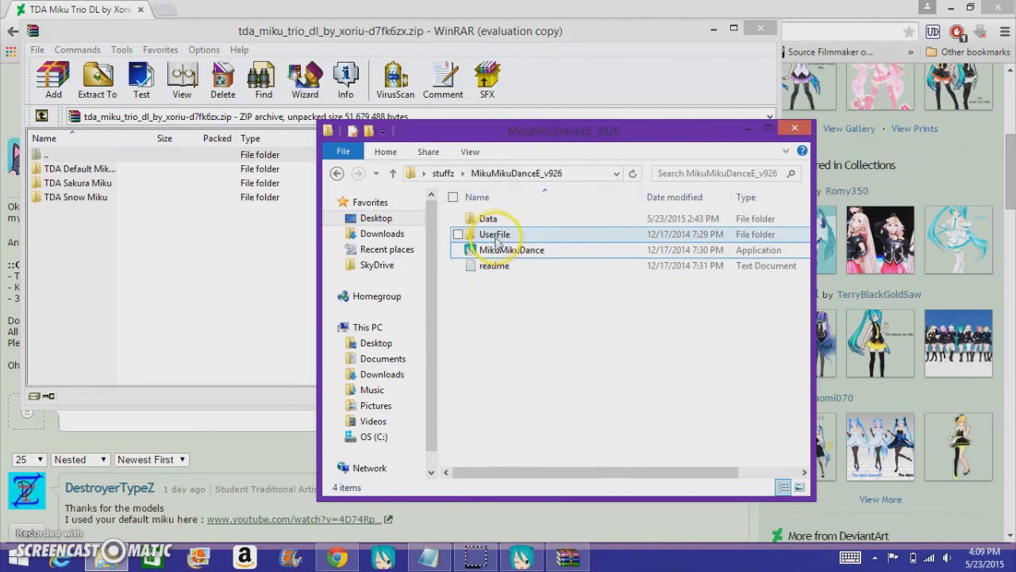
double_click(493, 233)
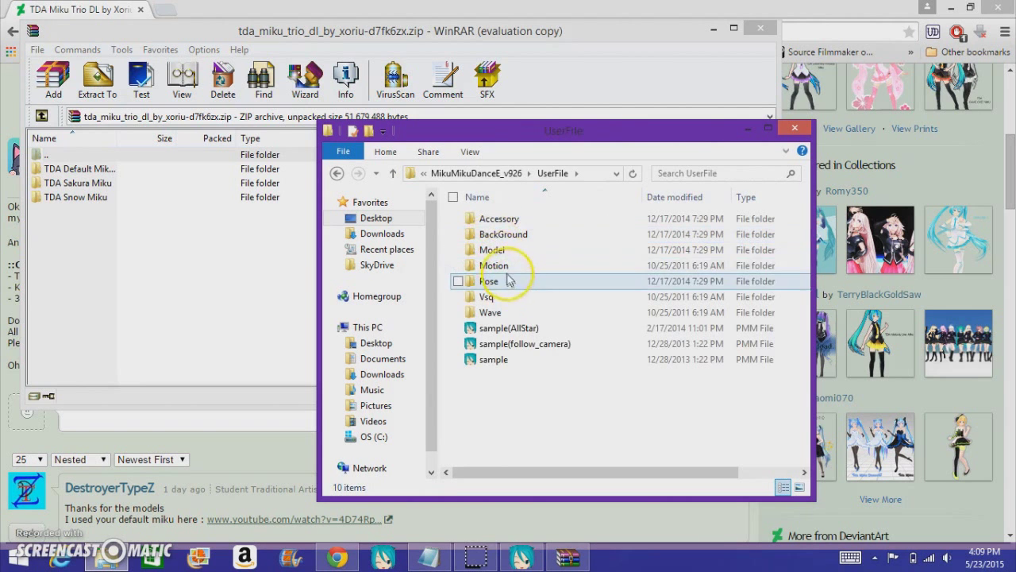
double_click(500, 255)
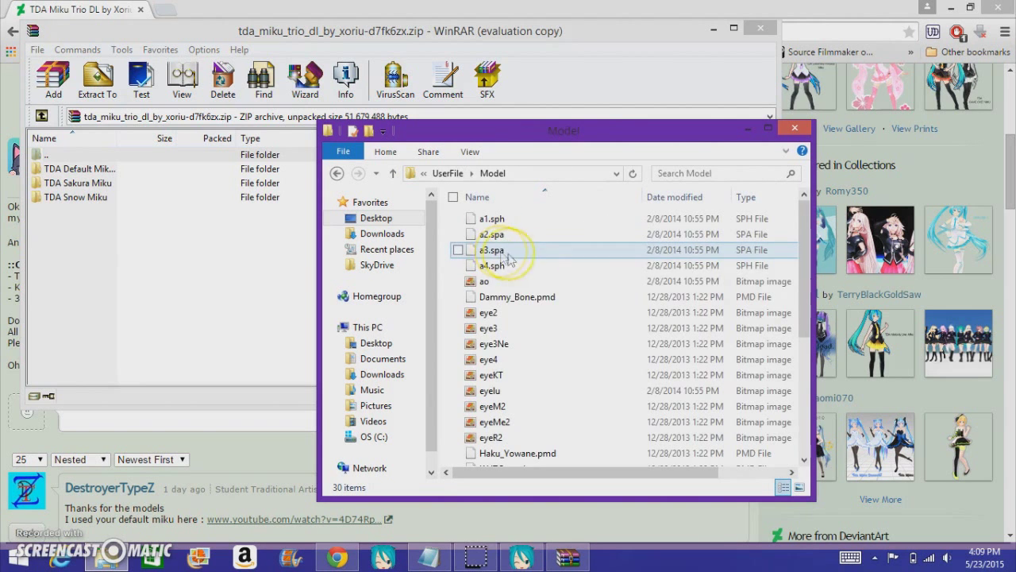
Step: Extract the TDA Default Miku, TDA Sakura Miku and TDA Snow Miku folders from the WinRAR archive into the Model folder
scroll(476, 279, down, 2)
click(84, 249)
drag(85, 251, 623, 419)
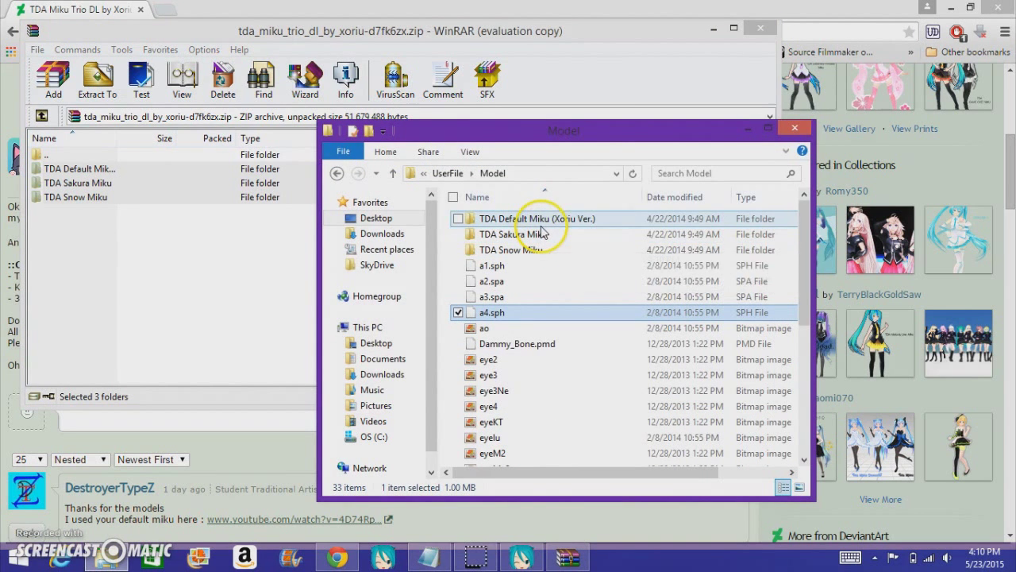
Step: Examine the files inside the TDA Default Miku (Xoriu Ver.) folder and return to the Model folder
click(524, 220)
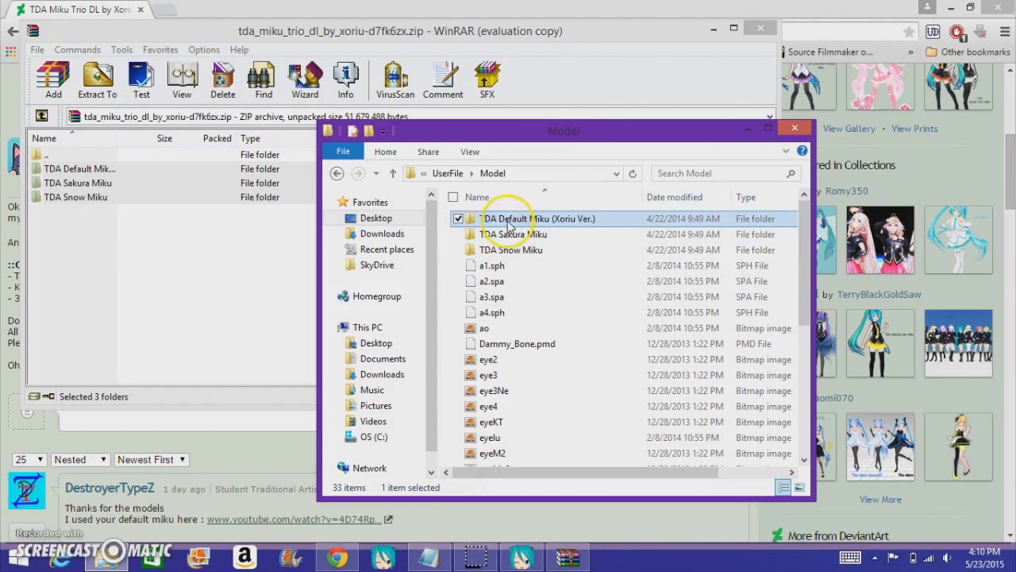
double_click(510, 224)
click(393, 173)
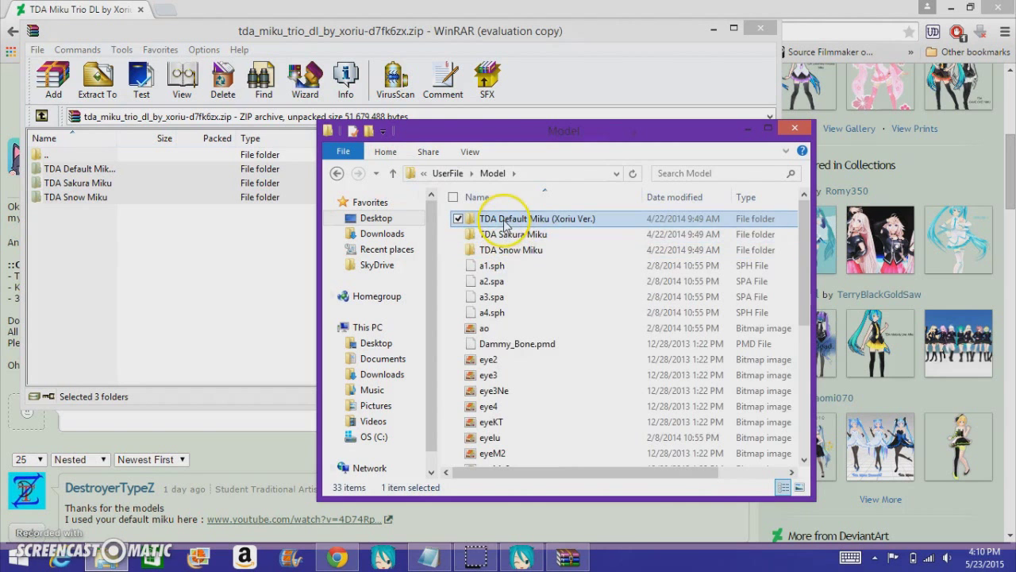
double_click(505, 227)
scroll(500, 231, down, 3)
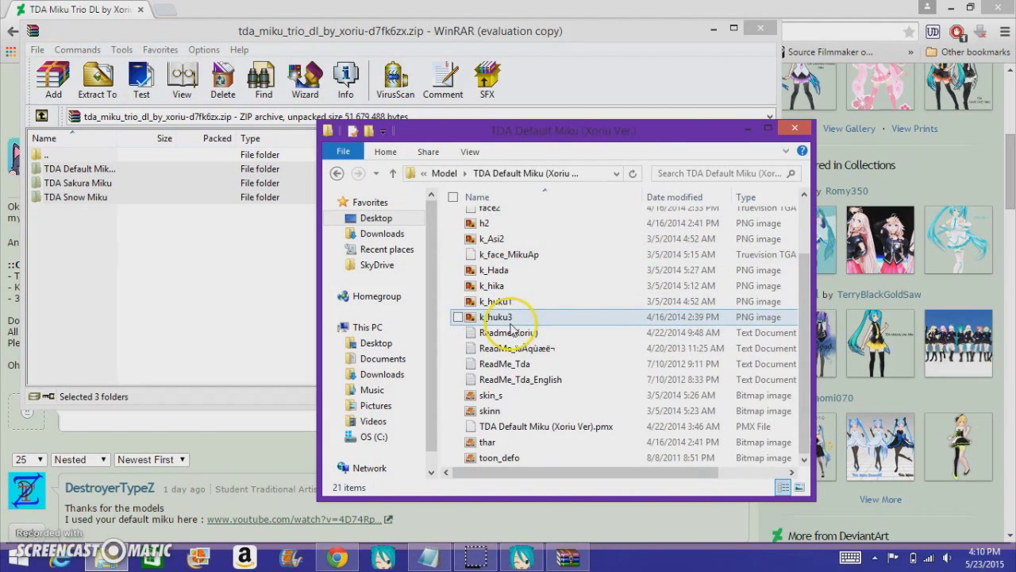
scroll(512, 317, up, 2)
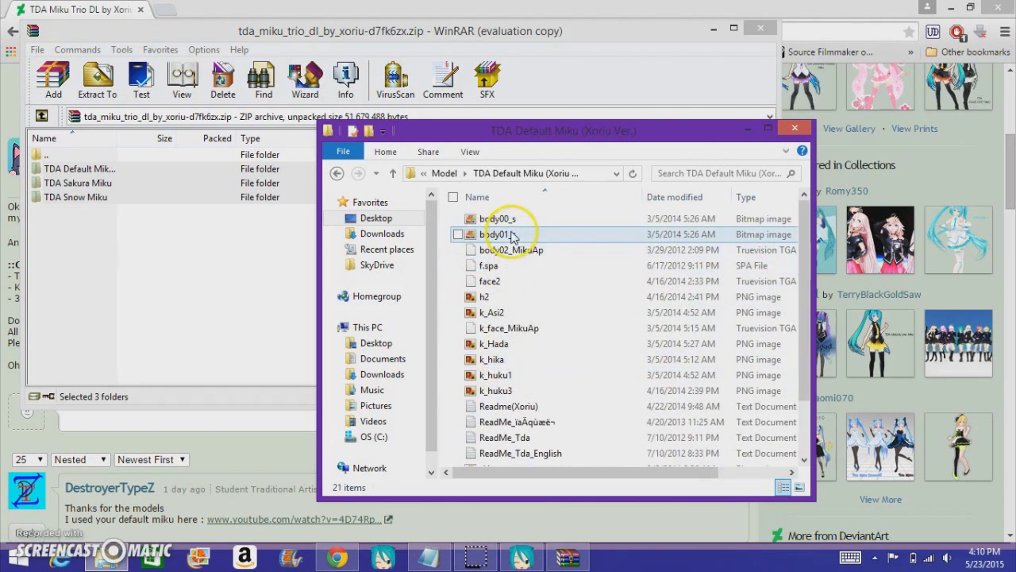
scroll(508, 262, down, 3)
scroll(508, 349, up, 3)
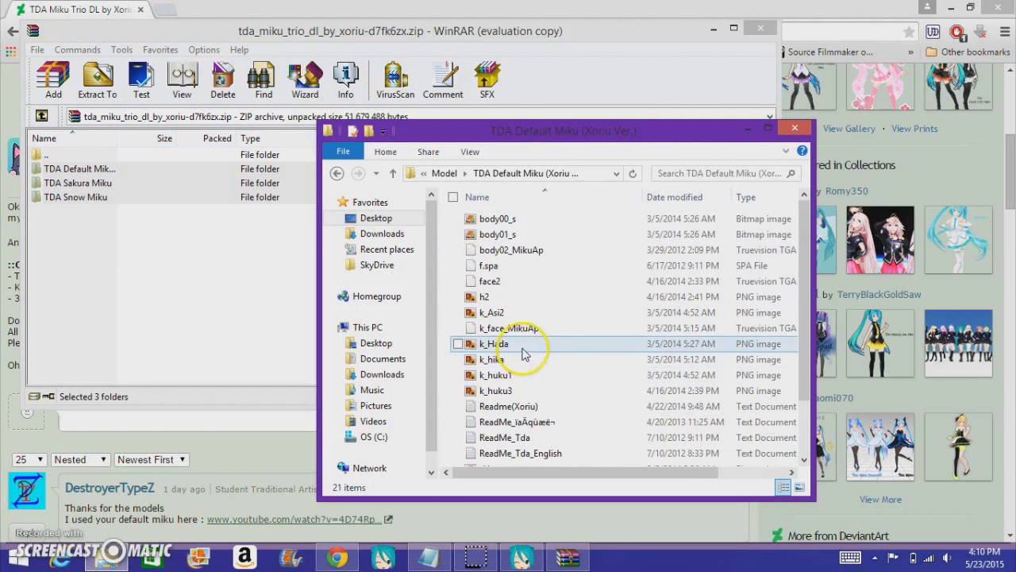
scroll(561, 232, down, 2)
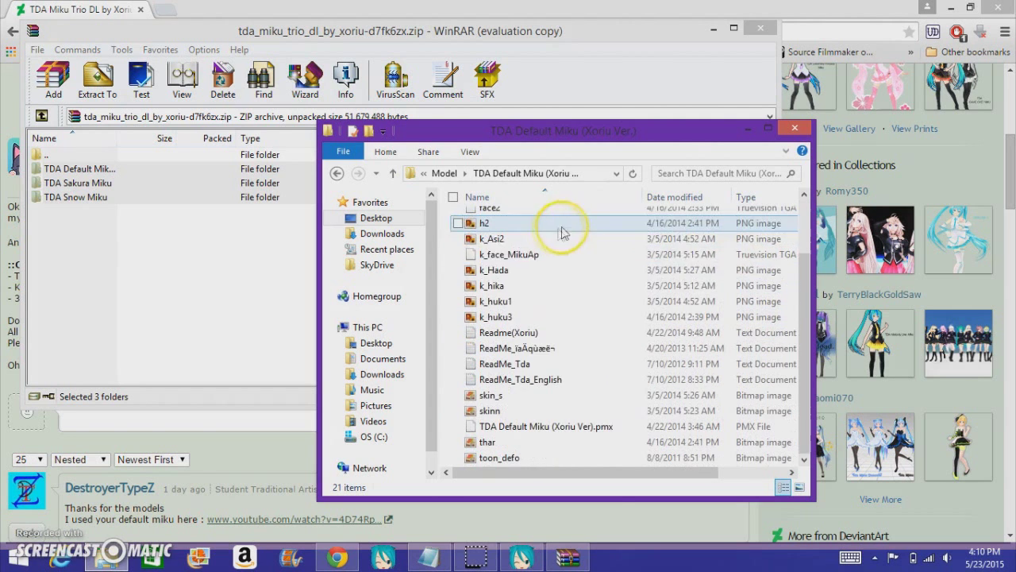
scroll(540, 274, up, 2)
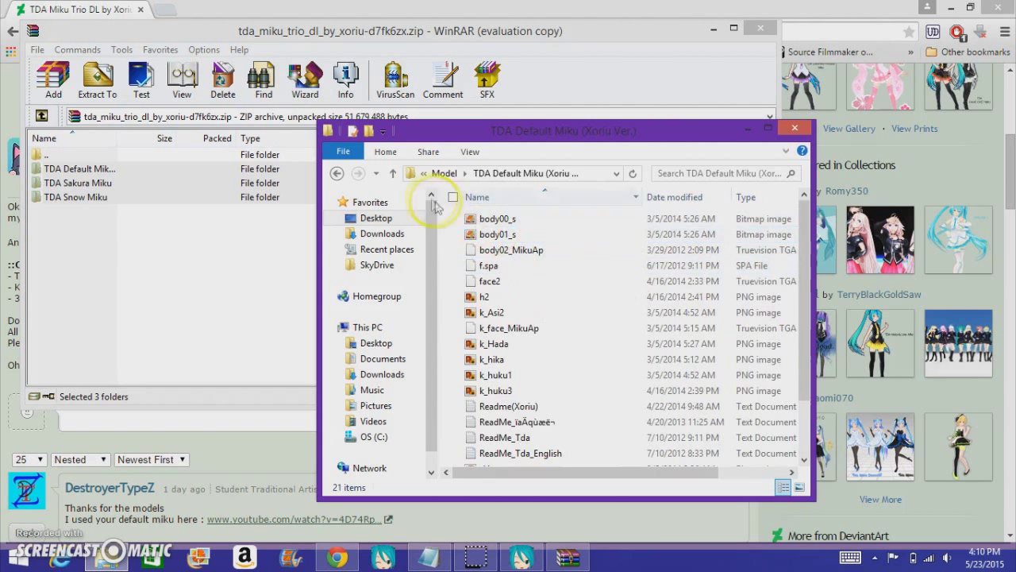
click(392, 173)
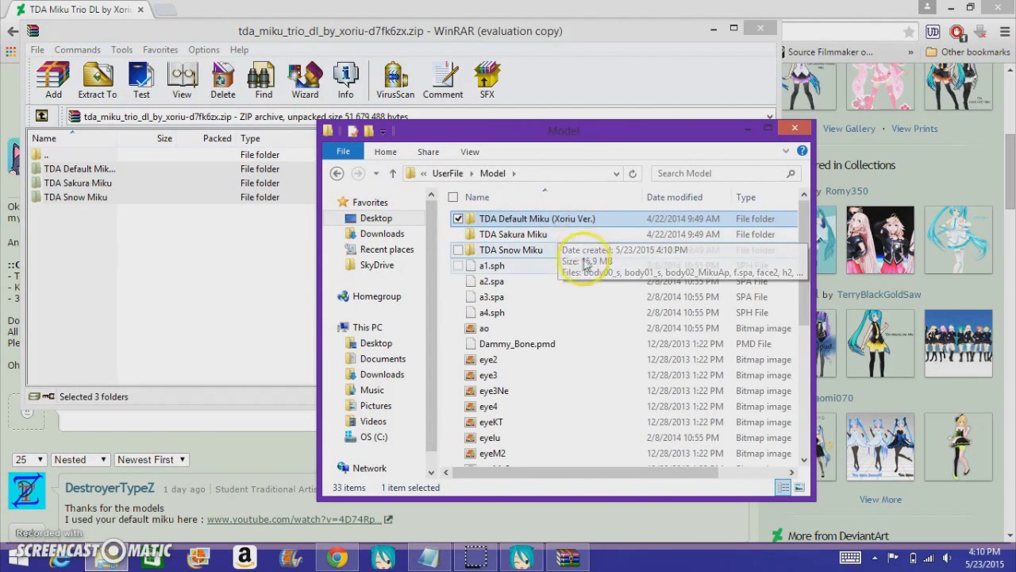
Step: Switch to MikuMikuDance, load TDA Default Miku (Xoriu Ver).pmx from its model folder and accept the model information
click(521, 557)
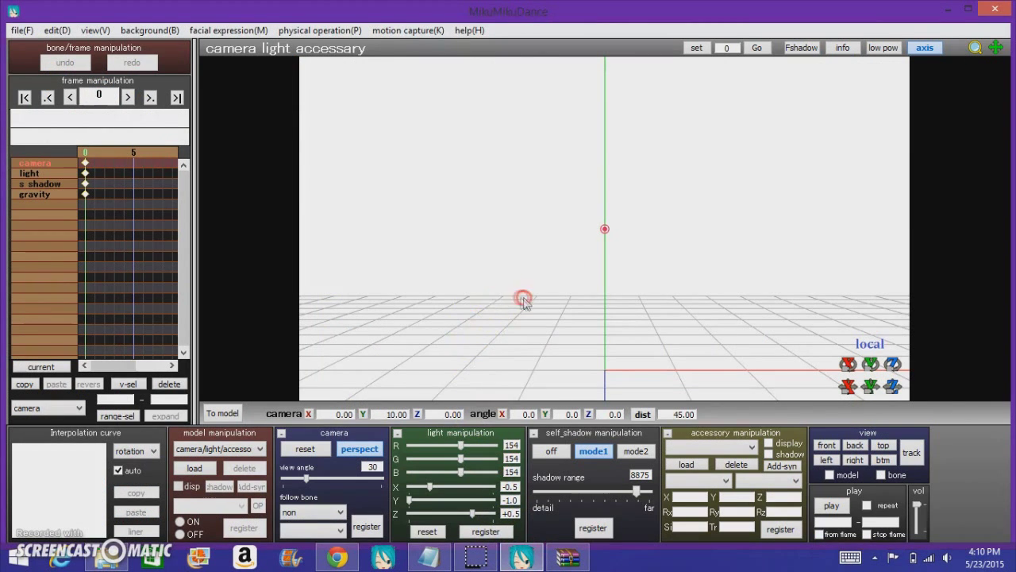
right_drag(524, 300, 526, 311)
click(195, 467)
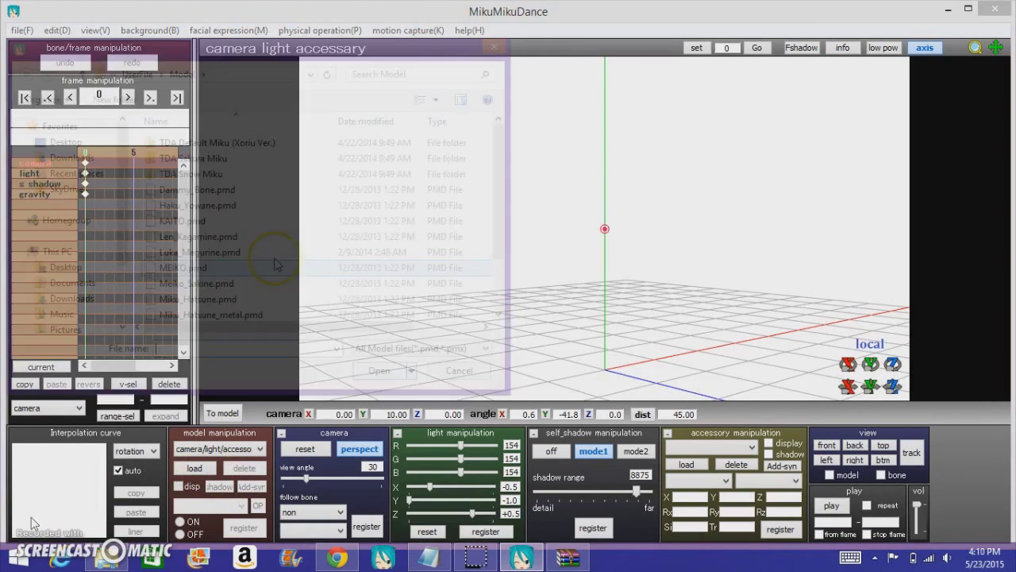
click(238, 157)
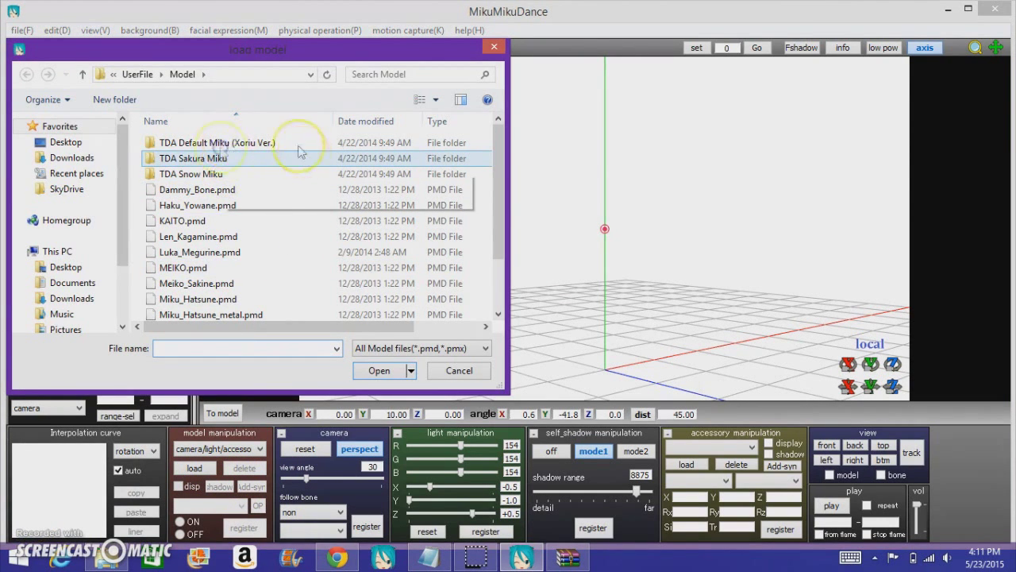
click(213, 145)
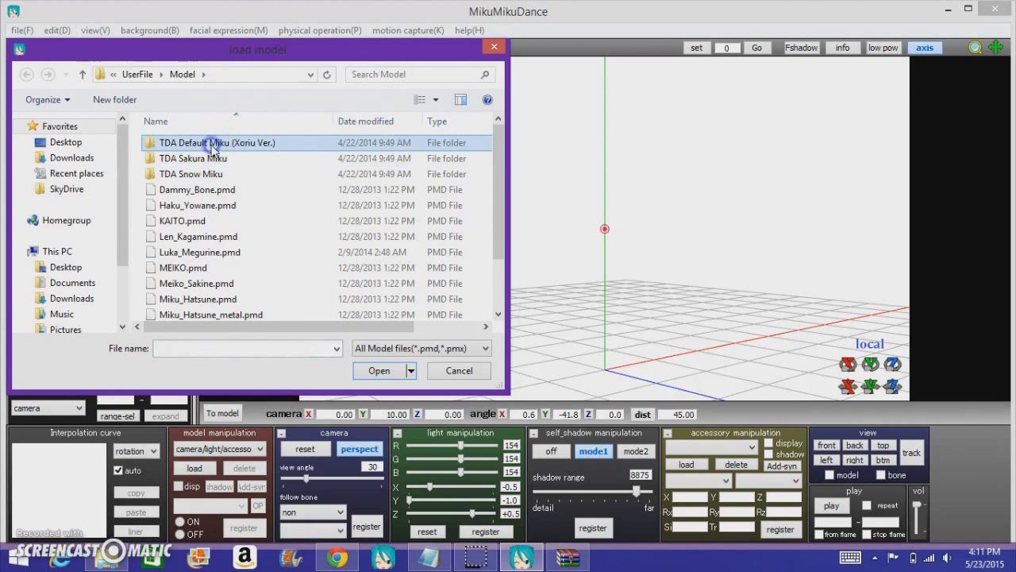
double_click(213, 144)
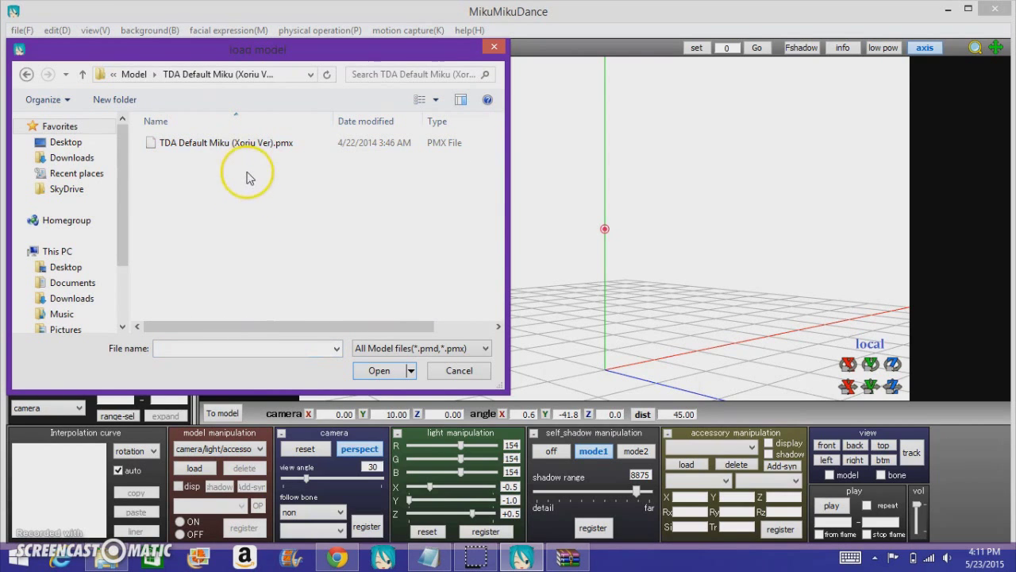
double_click(281, 144)
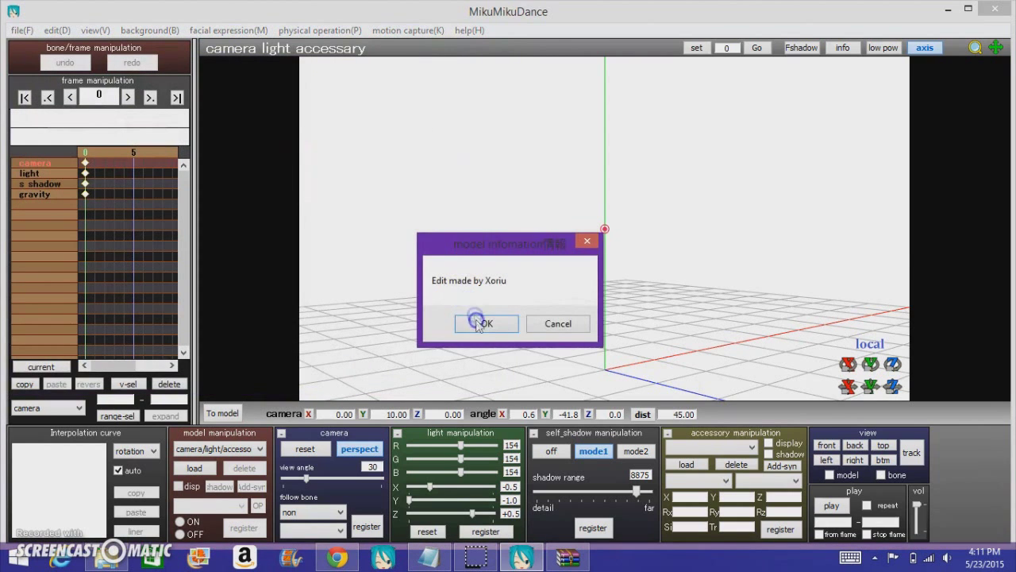
click(489, 323)
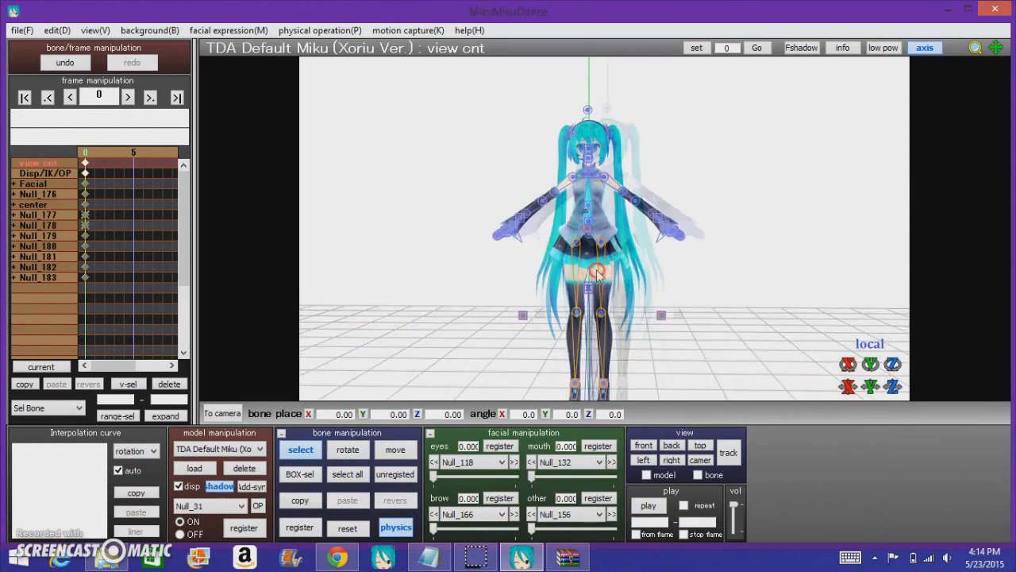
Step: Examine the loaded TDA Default Miku model from different angles, from the full body to a close-up of the face
middle_drag(597, 274, 592, 245)
right_drag(592, 245, 601, 246)
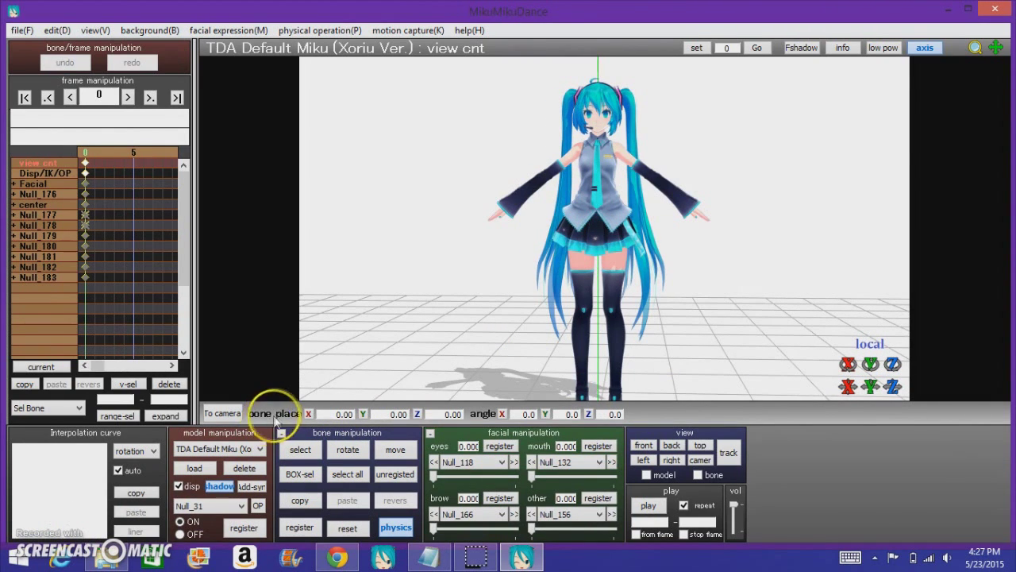
middle_drag(564, 277, 518, 269)
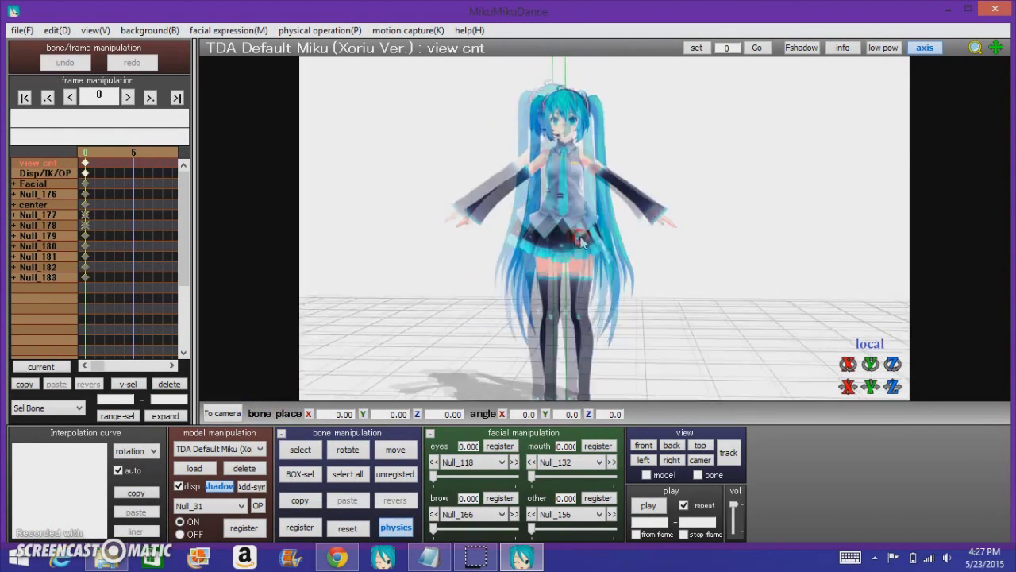
scroll(588, 228, up, 6)
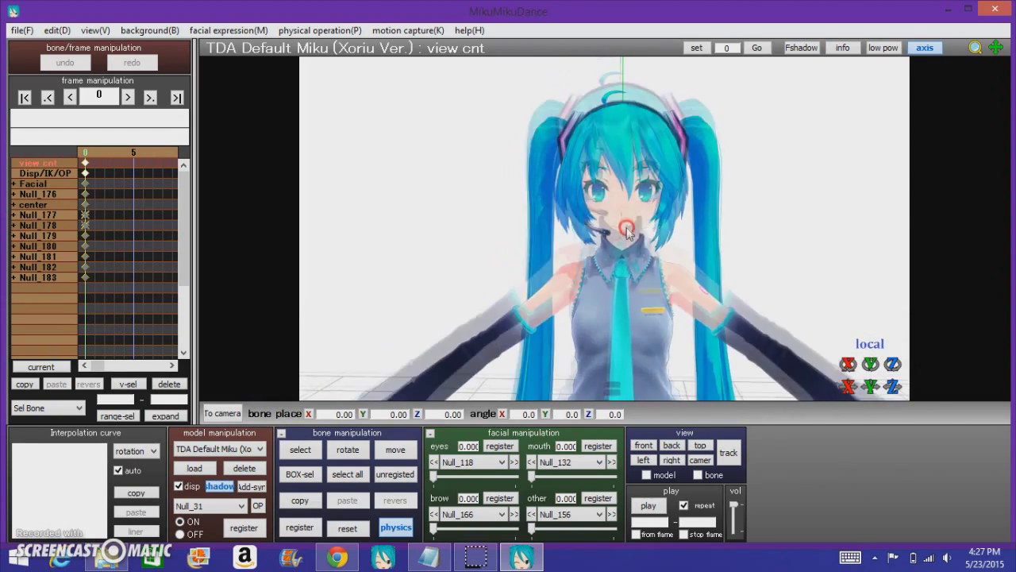
scroll(607, 229, up, 4)
scroll(614, 229, down, 8)
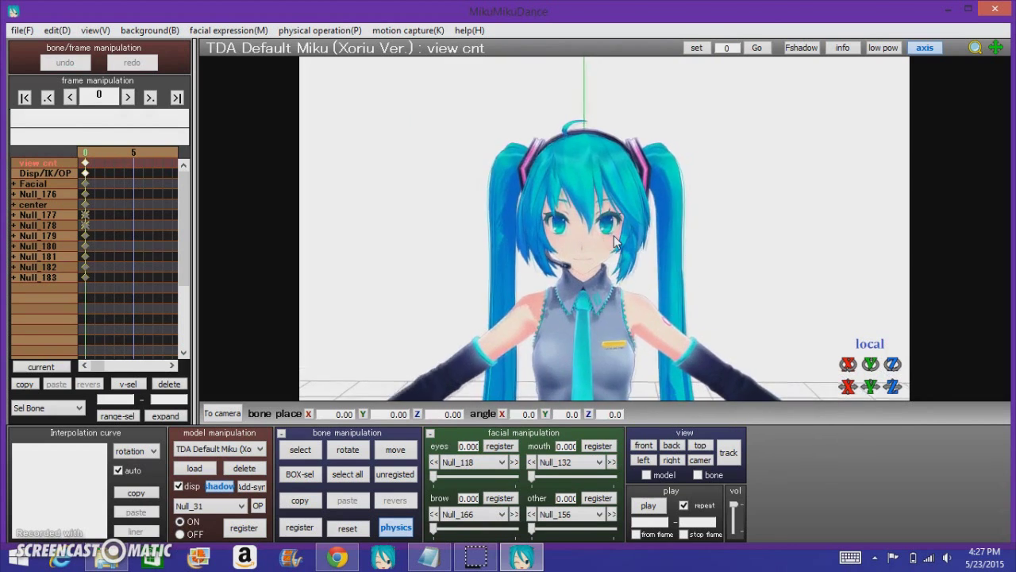
scroll(618, 243, up, 5)
middle_drag(617, 237, 629, 231)
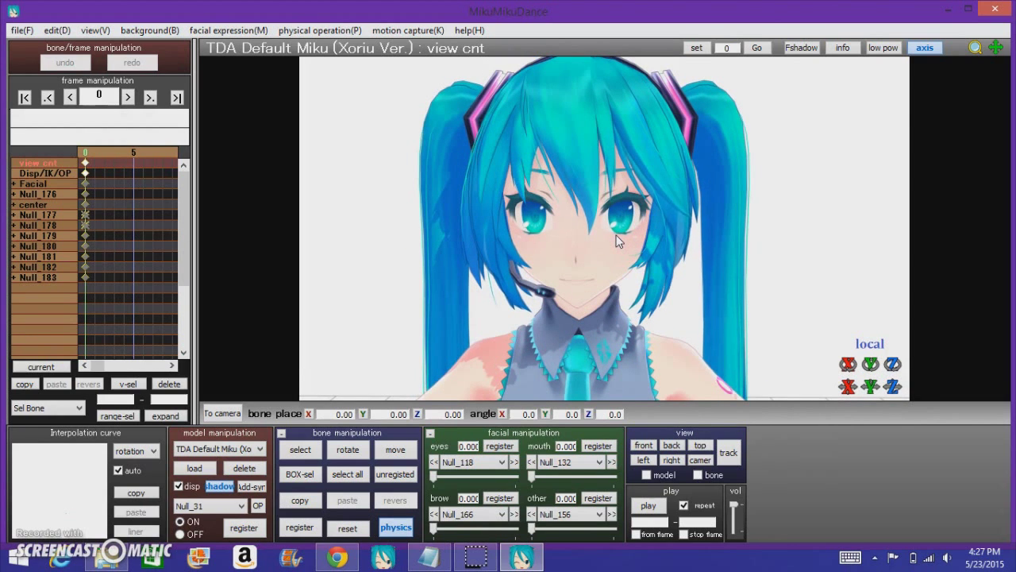
scroll(619, 241, down, 3)
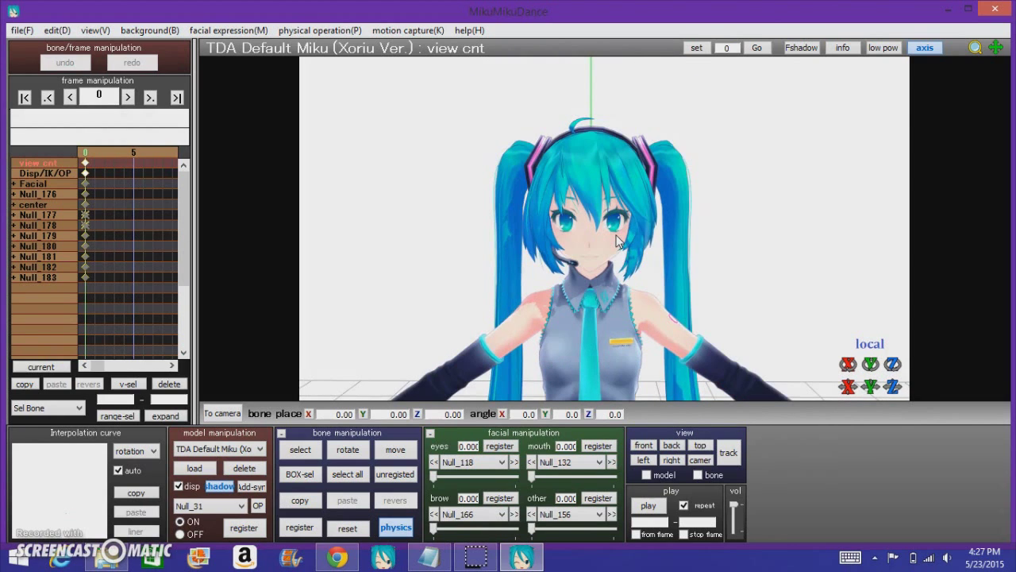
mouse_move(617, 236)
middle_down()
mouse_move(625, 224)
mouse_move(607, 235)
middle_up()
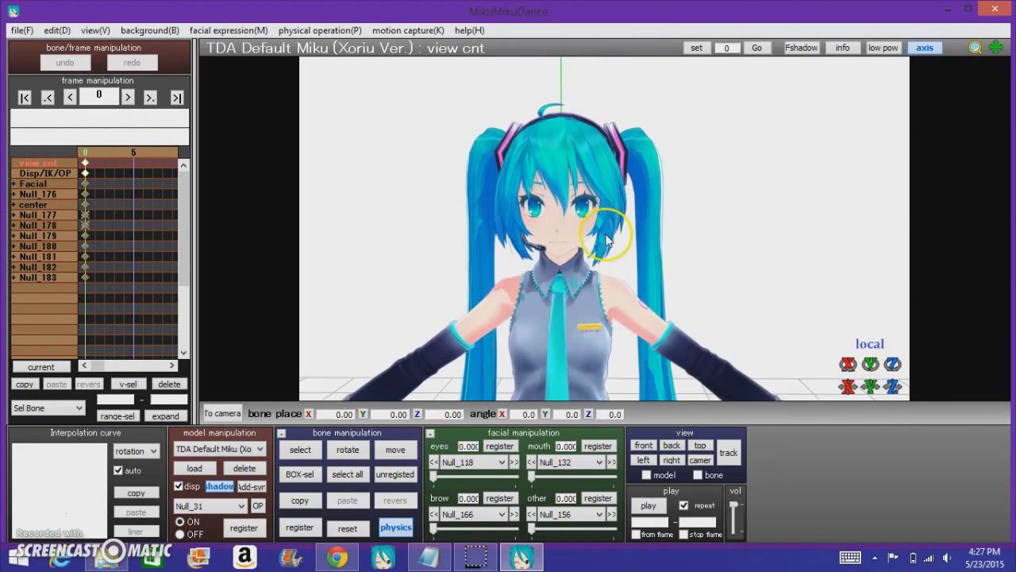
right_drag(607, 238, 537, 323)
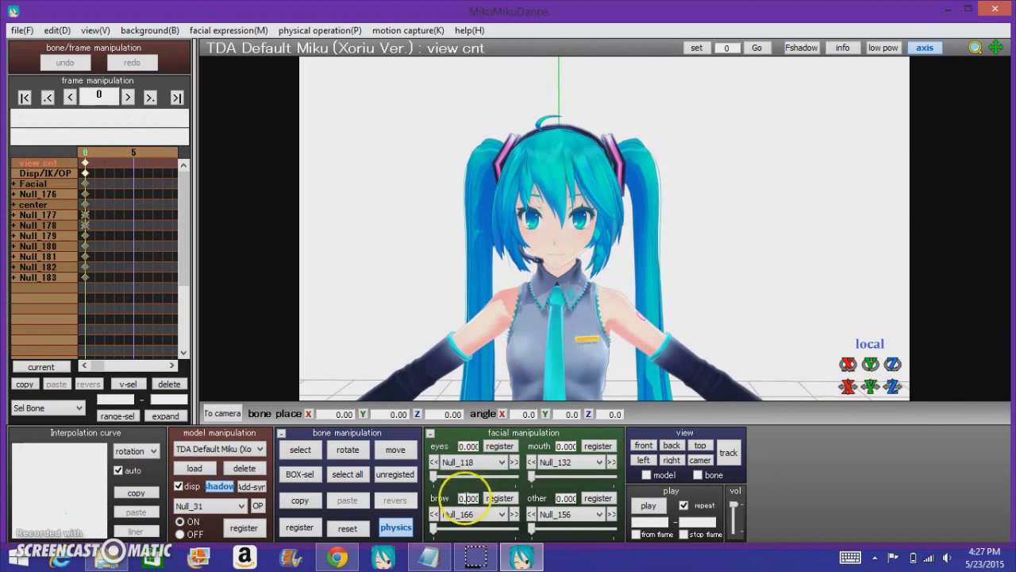
scroll(537, 300, up, 4)
scroll(532, 299, down, 1)
middle_drag(530, 297, 559, 298)
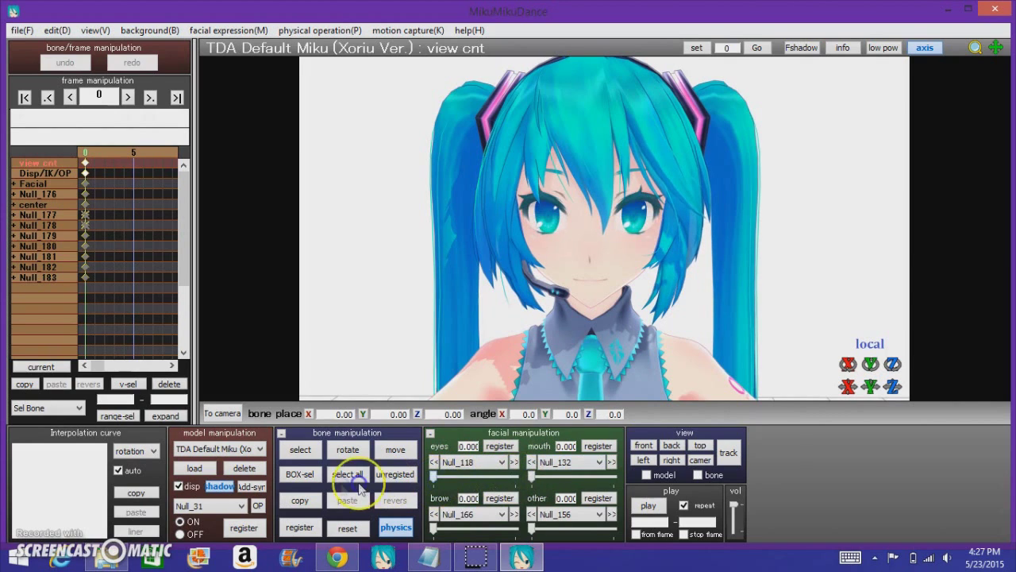
Step: Try out the Null_118 eyes morph on the model's face and browse the available eyes morphs
drag(533, 477, 390, 484)
click(492, 463)
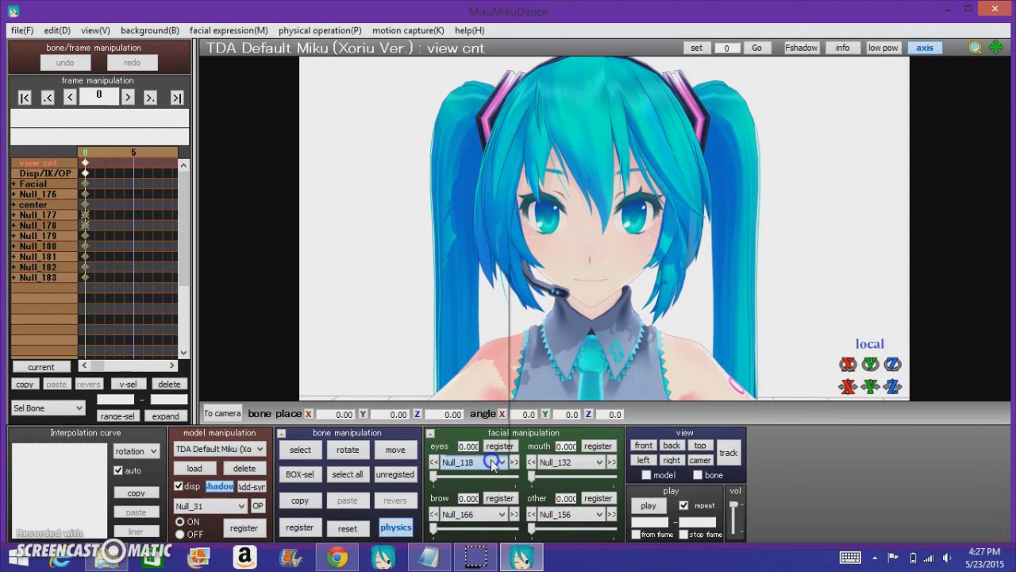
click(492, 463)
click(481, 461)
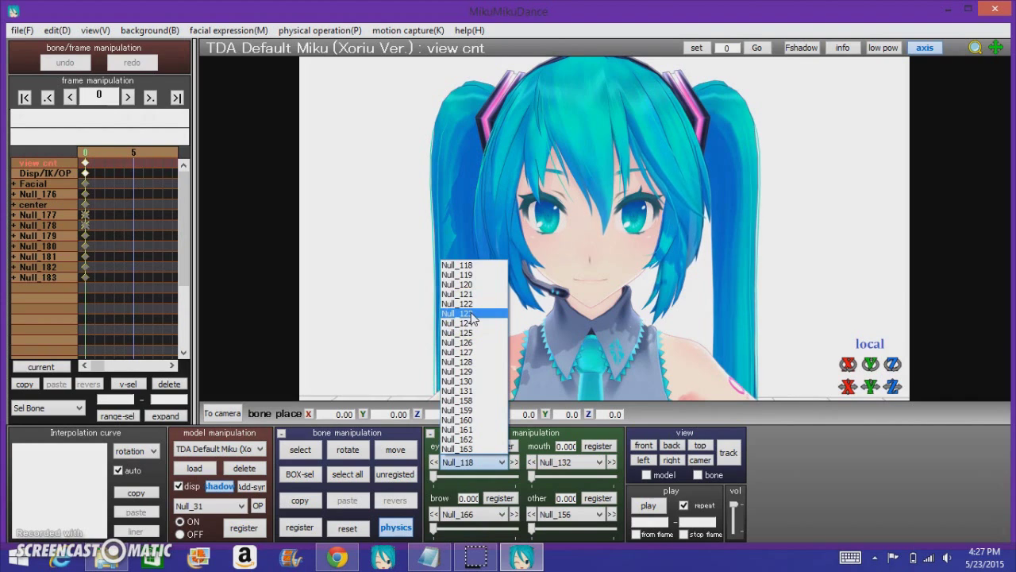
click(502, 462)
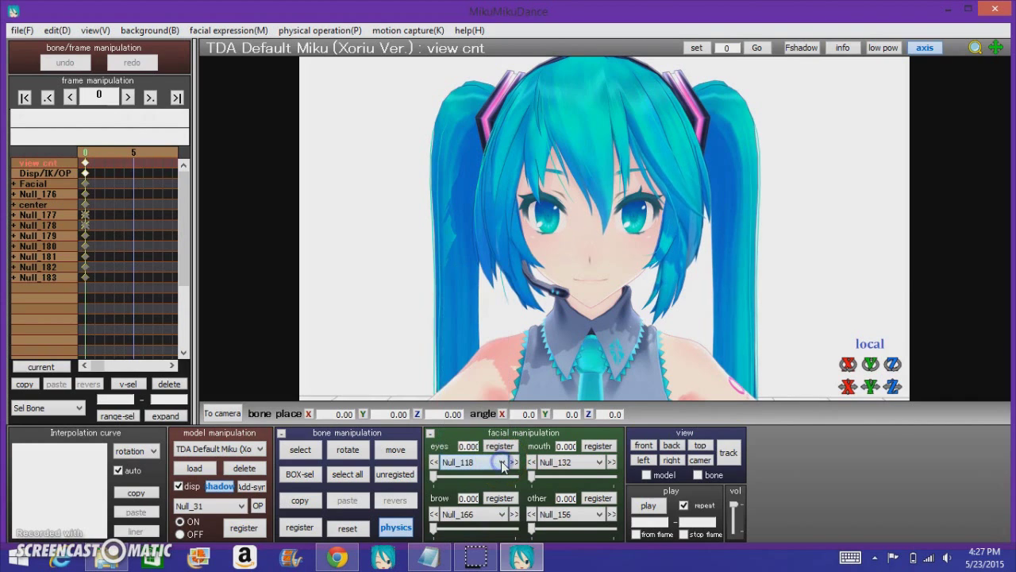
click(567, 463)
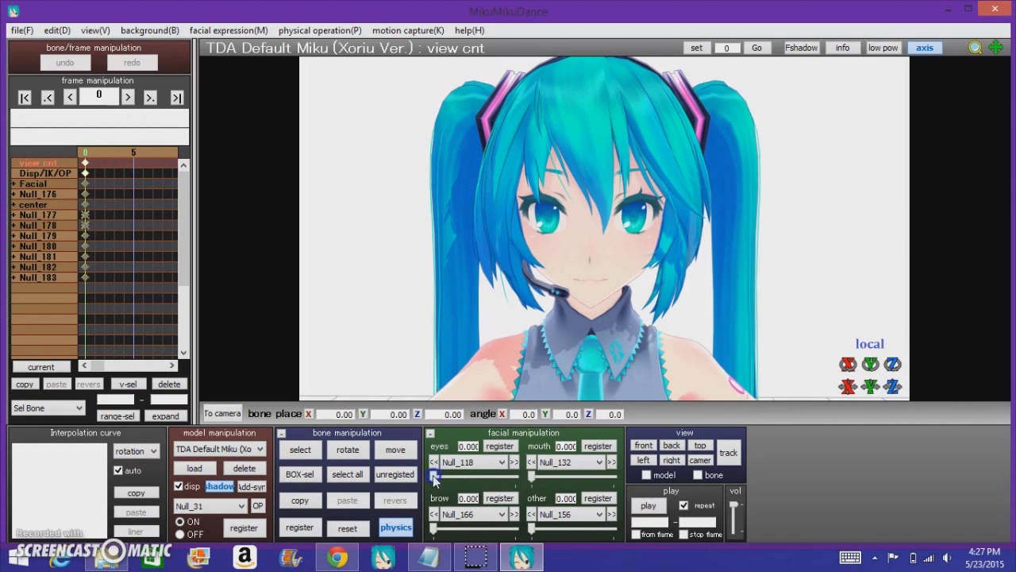
drag(433, 478, 386, 480)
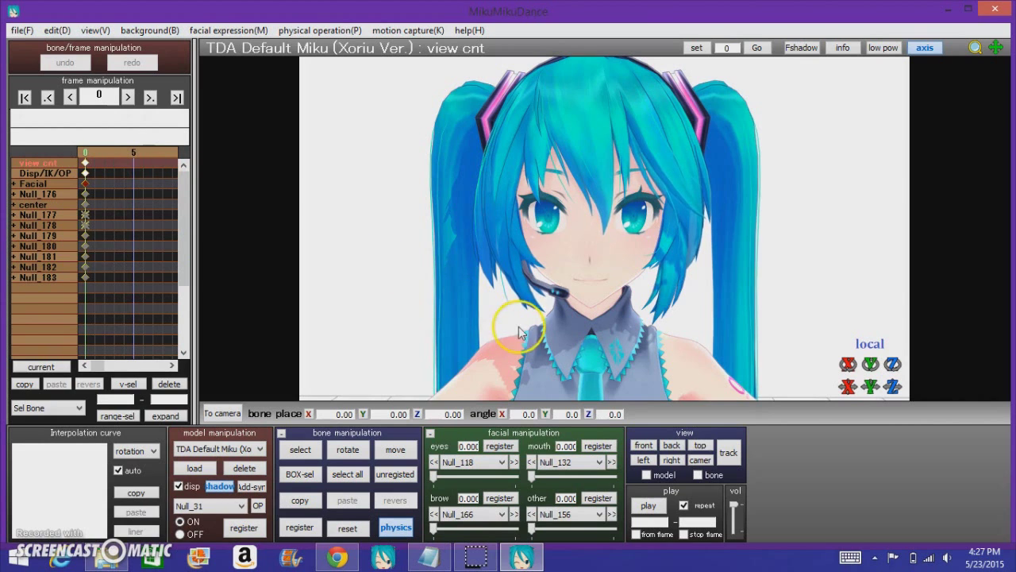
Step: Look over the model's torso and bones, and step through the first timeline frames back to frame 0
middle_drag(673, 391, 590, 189)
click(300, 450)
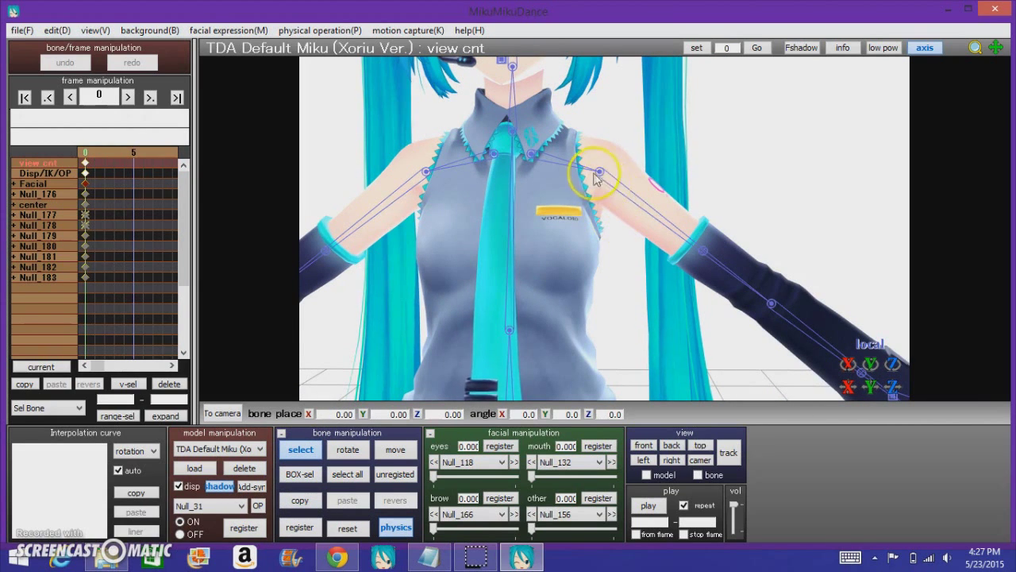
click(85, 165)
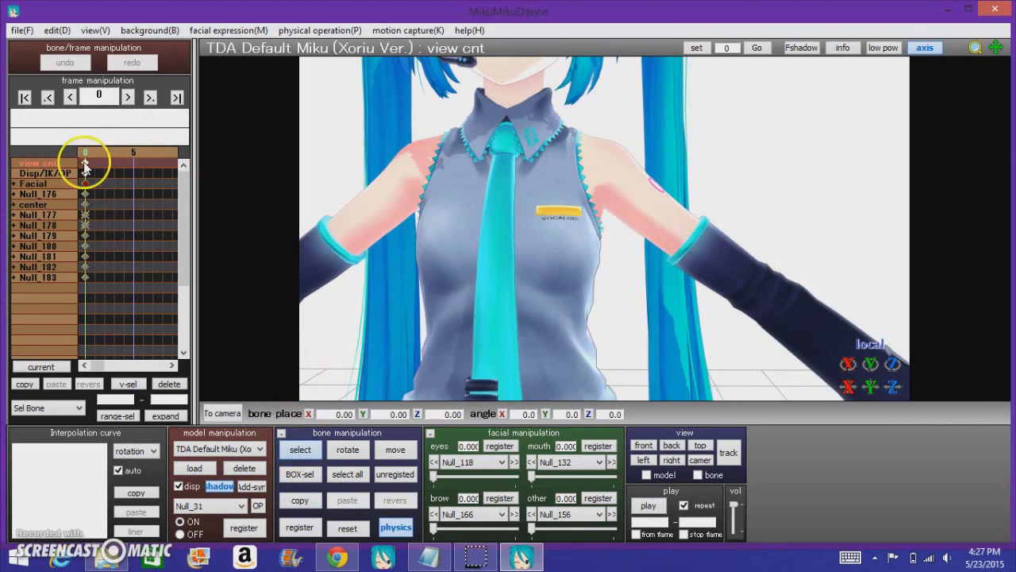
click(168, 152)
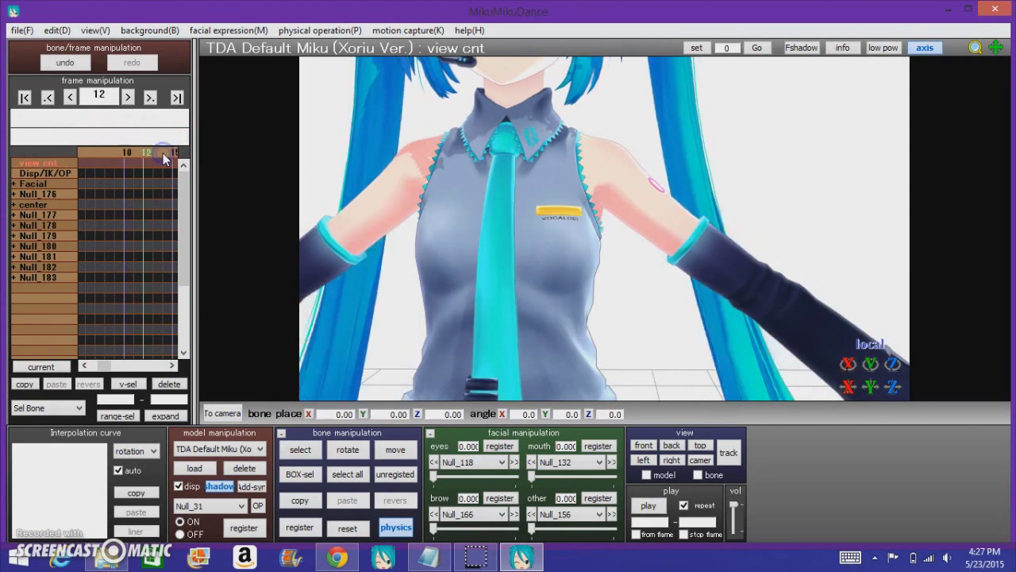
click(115, 153)
click(85, 152)
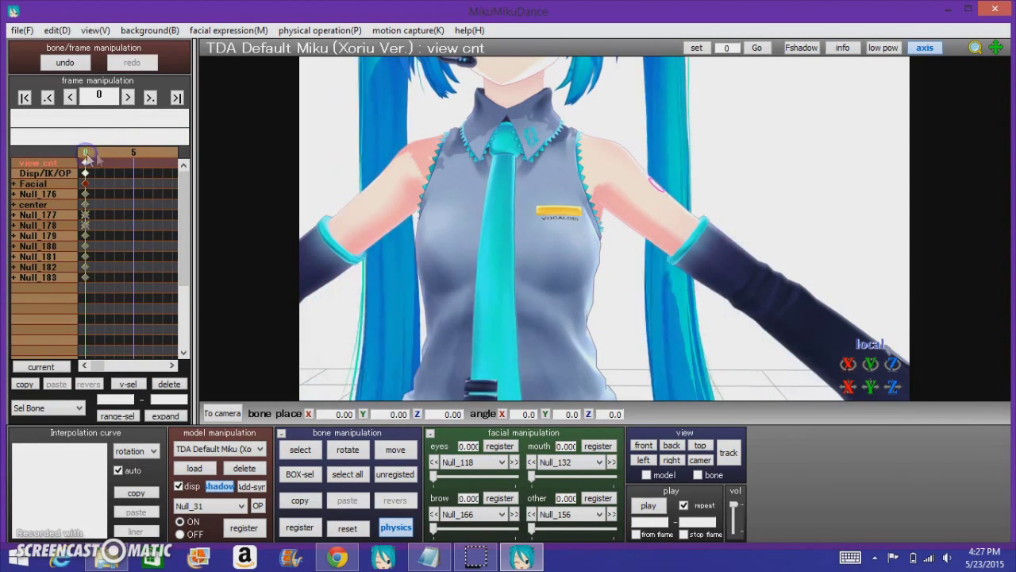
Step: Register a facial keyframe at frame 30 with the Null_118 eyes morph at 1.000 and check the face
click(154, 152)
click(162, 153)
click(163, 152)
click(163, 153)
click(163, 152)
click(163, 153)
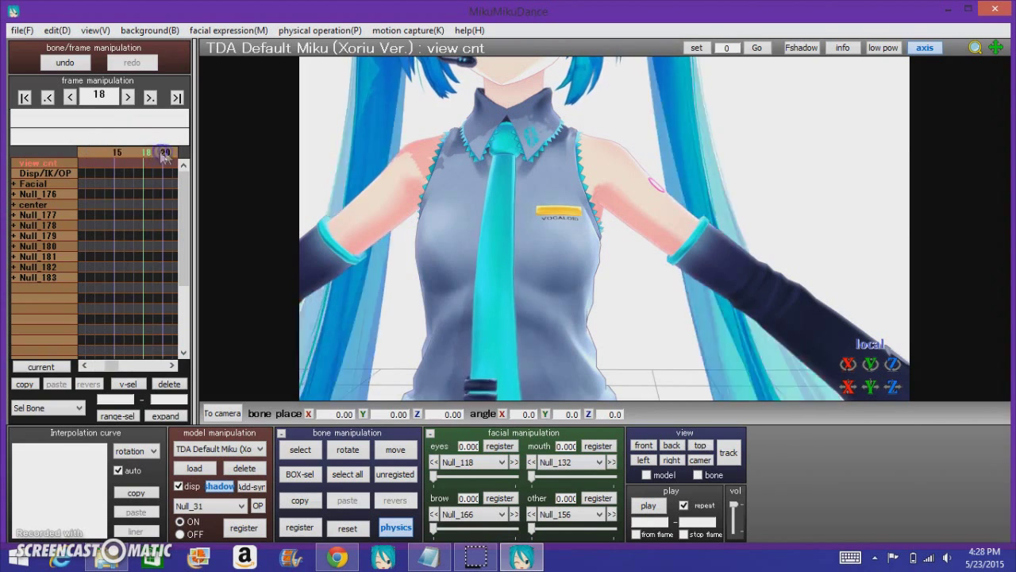
click(165, 152)
click(166, 152)
click(166, 152)
click(166, 151)
click(165, 152)
click(166, 151)
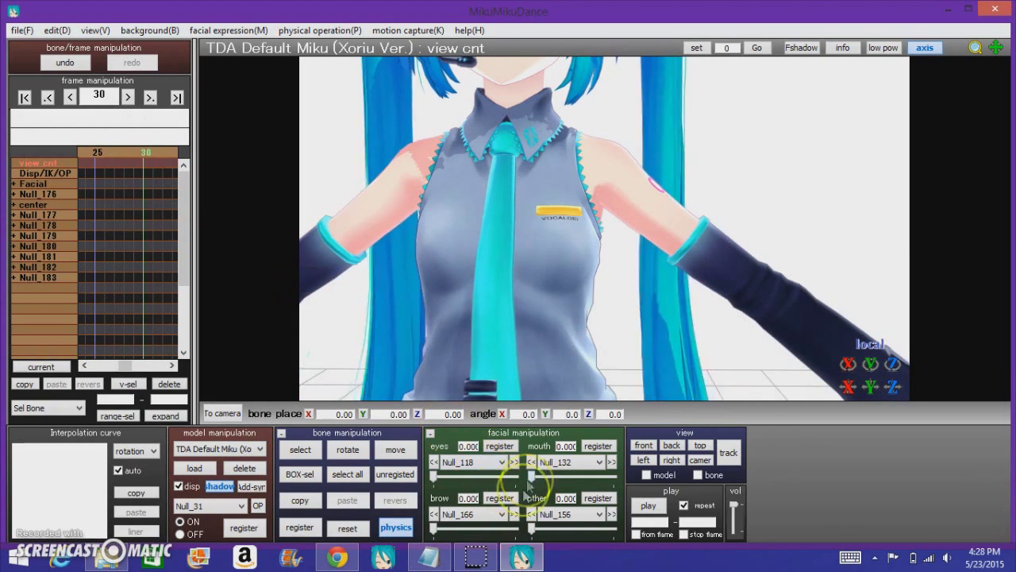
drag(435, 476, 515, 476)
click(503, 447)
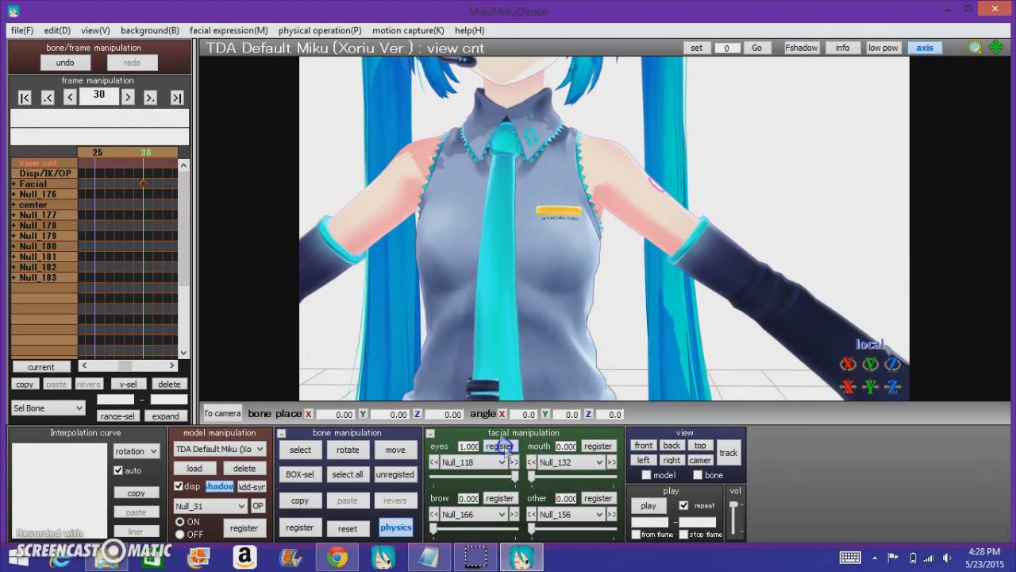
middle_drag(572, 111, 613, 265)
scroll(614, 265, down, 5)
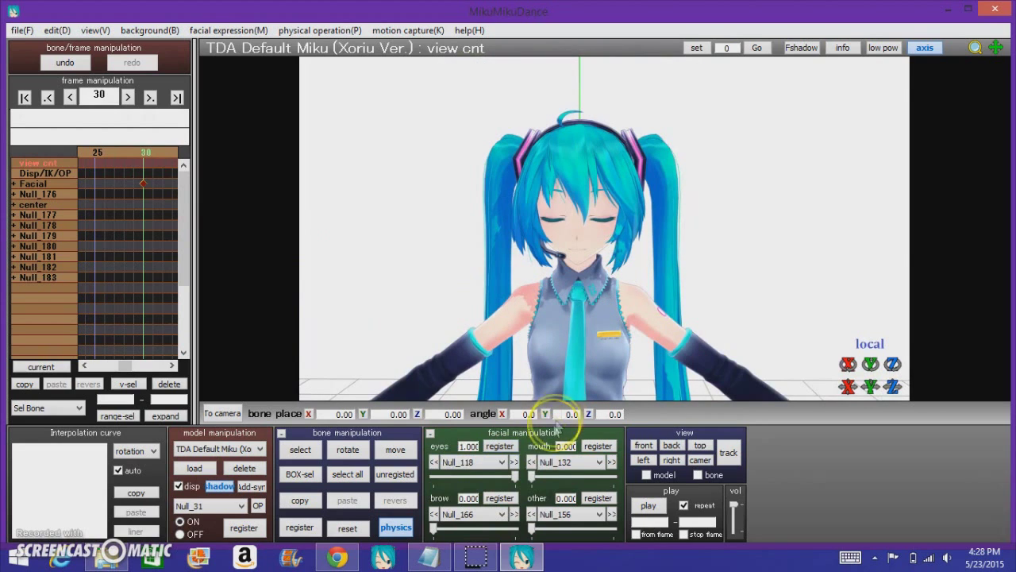
drag(508, 477, 481, 473)
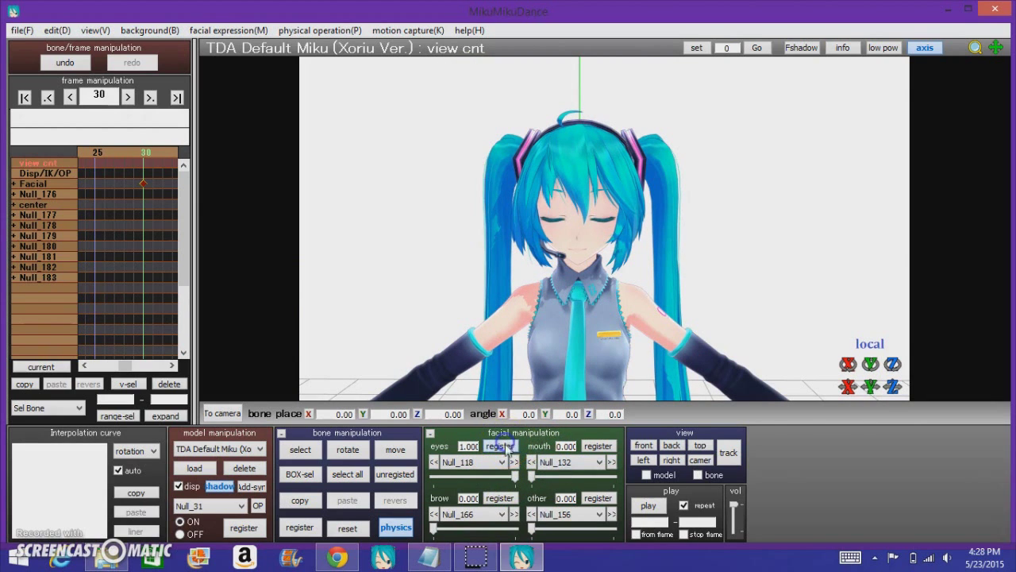
scroll(562, 304, up, 5)
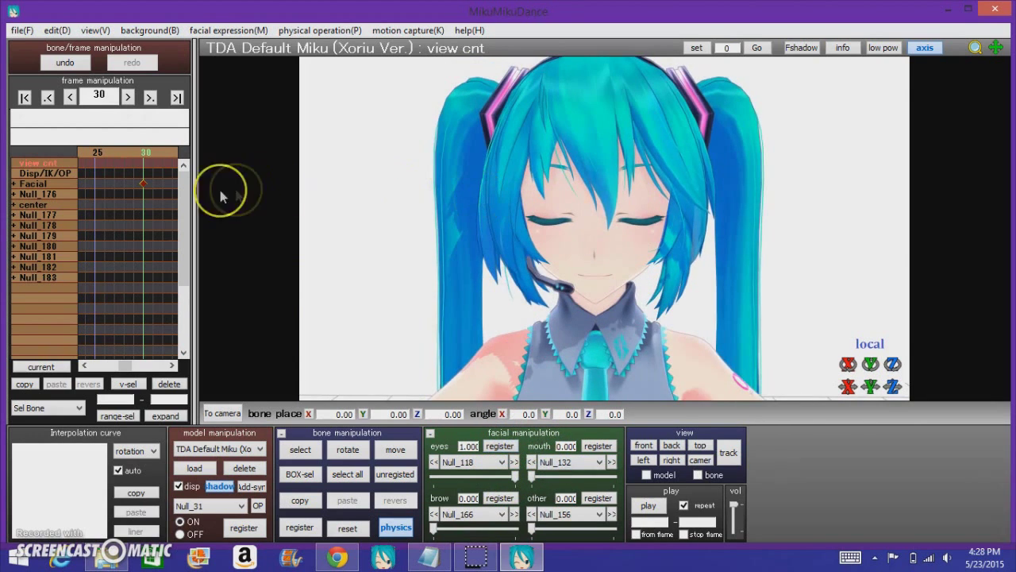
Step: Return to frame 0, play the eye-closing animation as a preview and stop it
drag(82, 154, 84, 155)
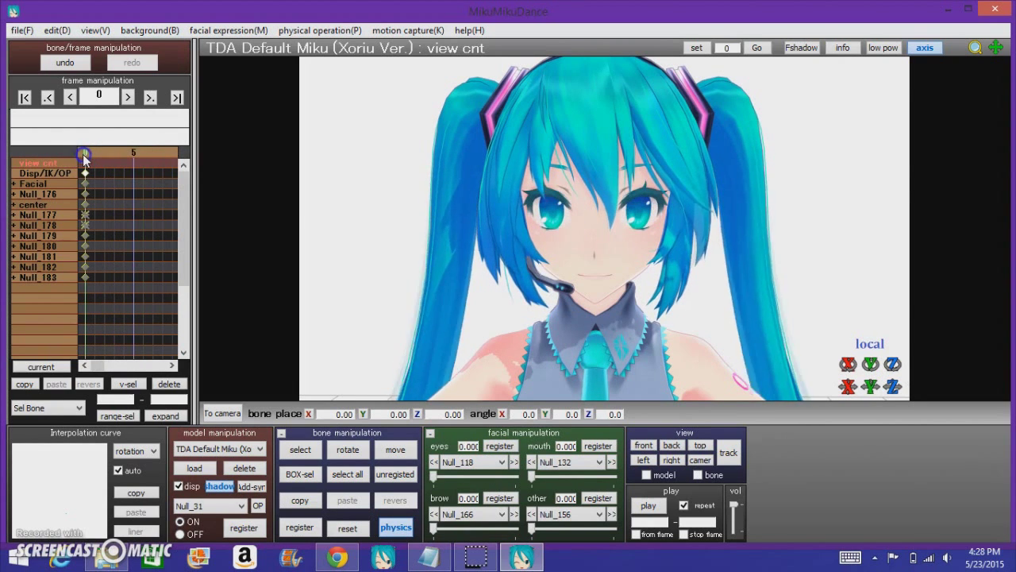
drag(152, 155, 83, 155)
click(649, 506)
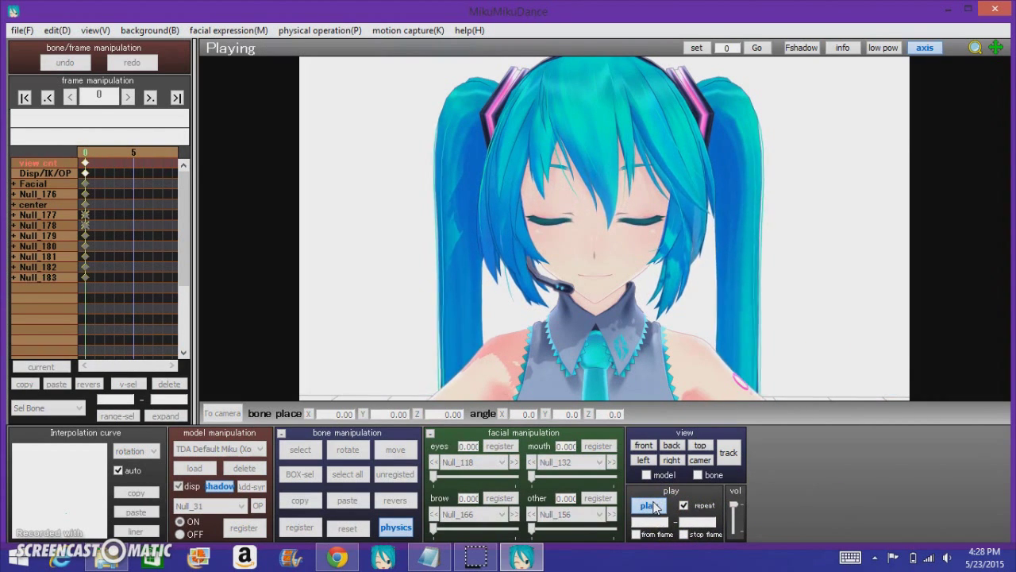
click(650, 506)
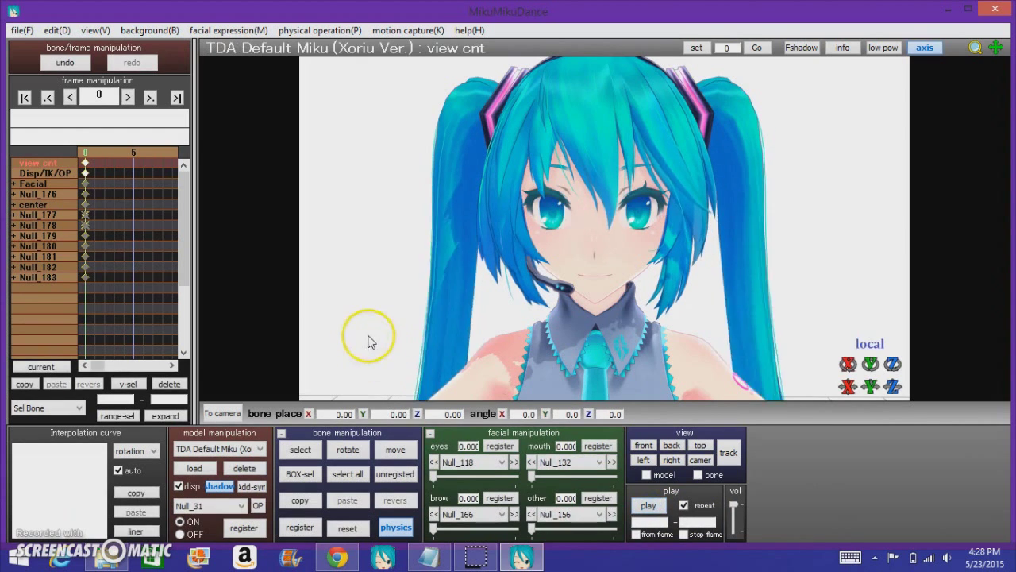
Step: Select the Facial keyframe at frame 30 and delete it
drag(173, 153, 172, 152)
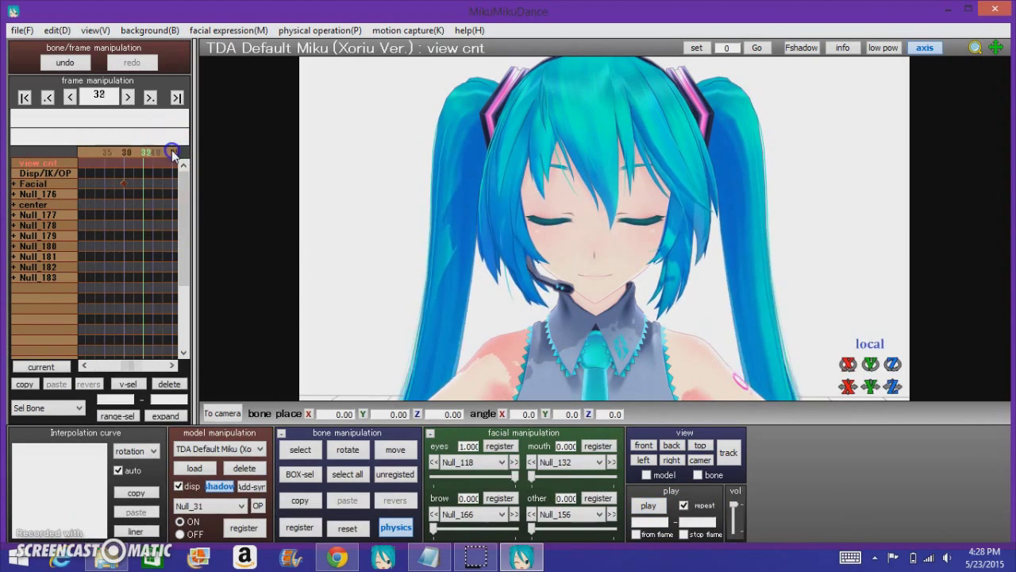
click(114, 154)
click(156, 153)
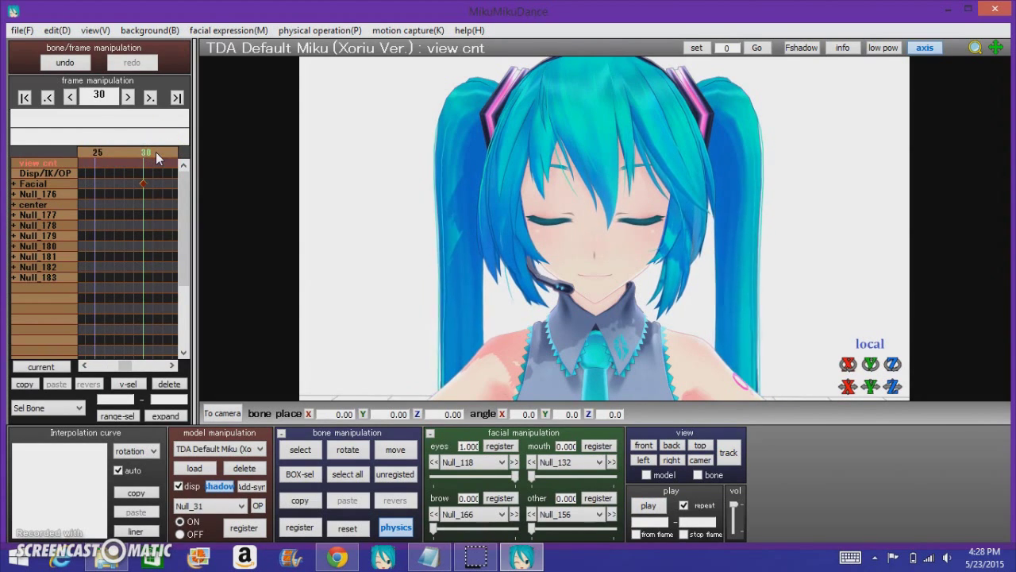
click(143, 183)
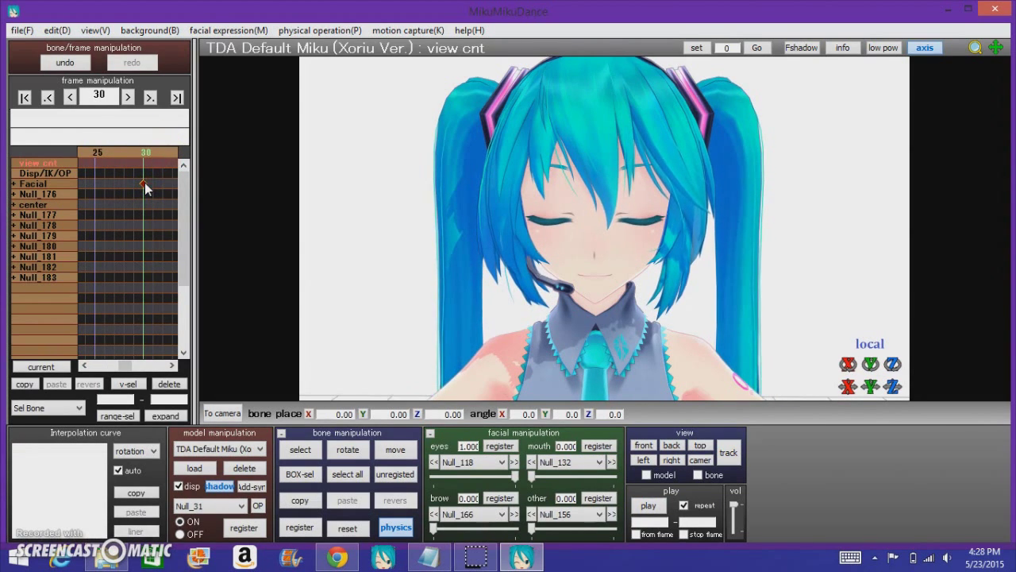
Step: Register the Null_118 eyes morph at 0.000 on frame 20 and at 1.000 on frame 25
drag(125, 154, 168, 157)
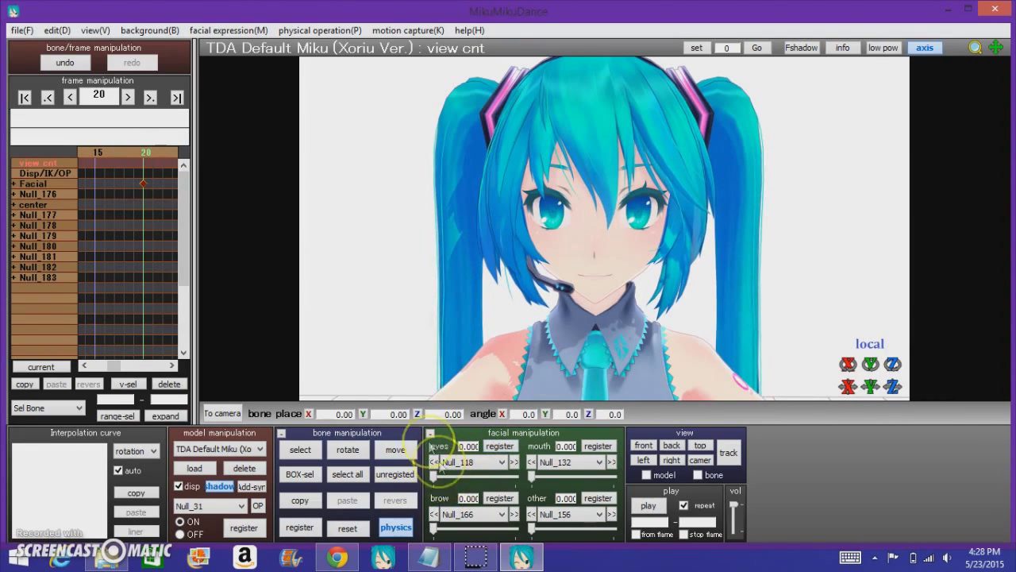
mouse_move(141, 154)
mouse_down()
mouse_move(167, 156)
mouse_move(151, 155)
mouse_up()
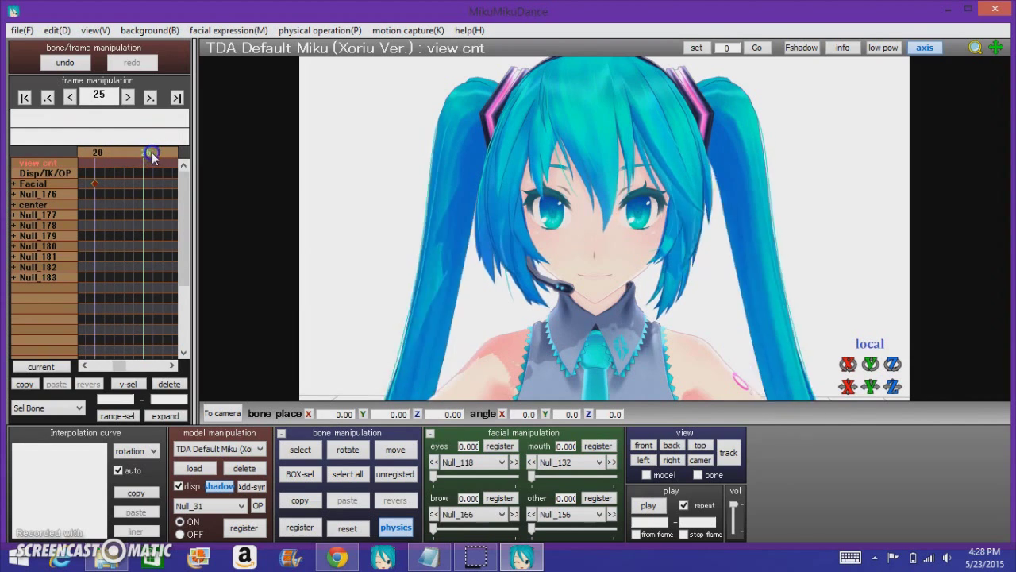
drag(435, 476, 531, 475)
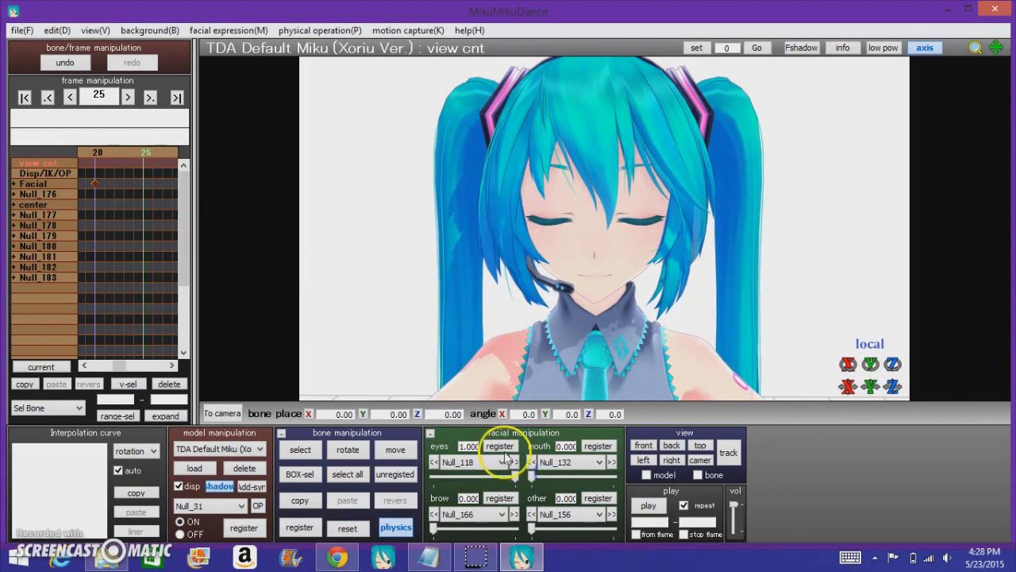
click(500, 448)
Step: Register the eyes morph at 1.000 on frame 26 and at 0.000 on frame 30 to complete the blink
click(152, 157)
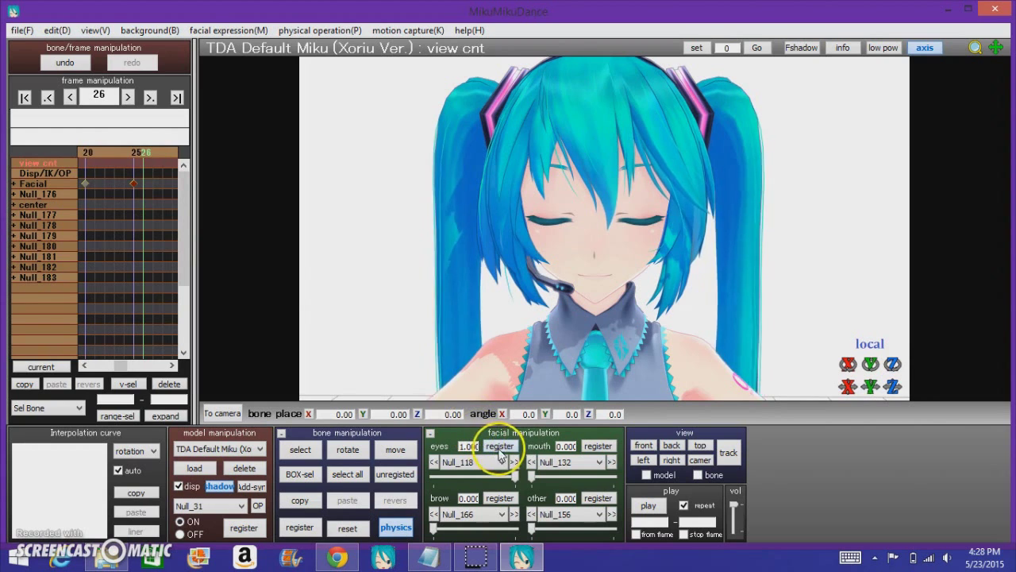
click(152, 153)
click(152, 154)
click(152, 154)
click(152, 153)
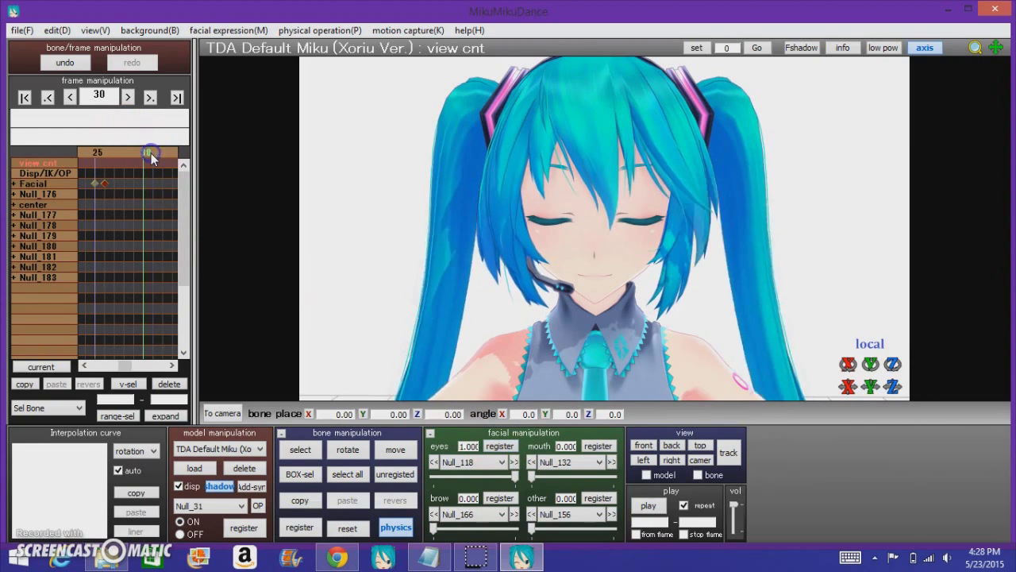
drag(516, 475, 346, 485)
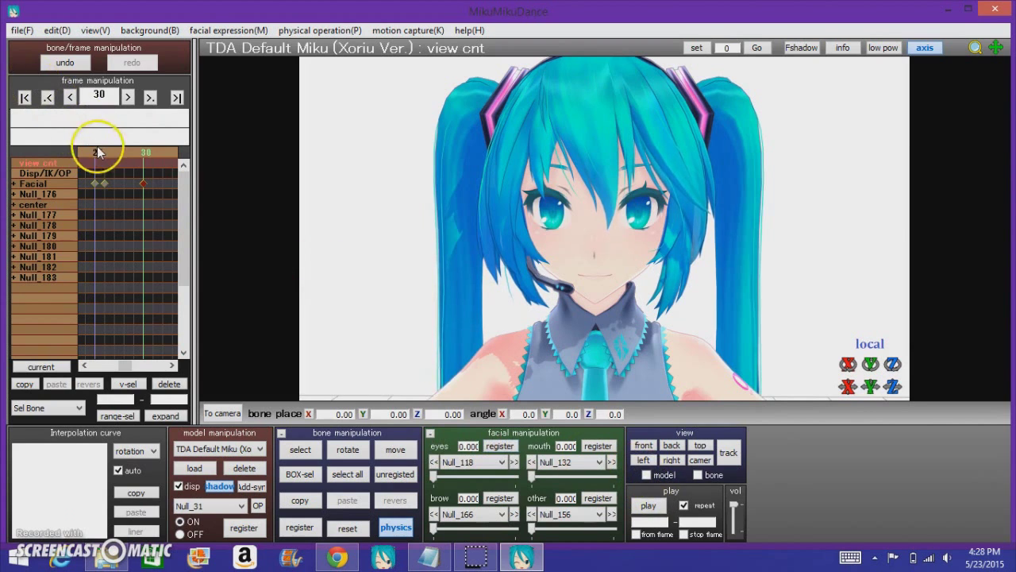
Step: Go back to frame 14, play the blink animation as a preview and stop it
click(103, 152)
click(102, 152)
click(102, 152)
click(102, 153)
click(648, 505)
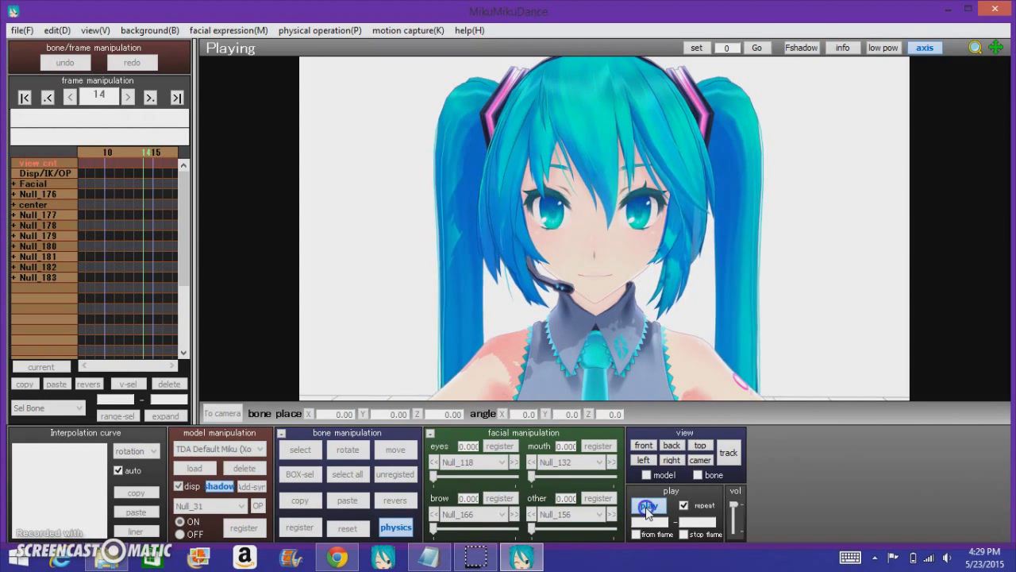
click(648, 506)
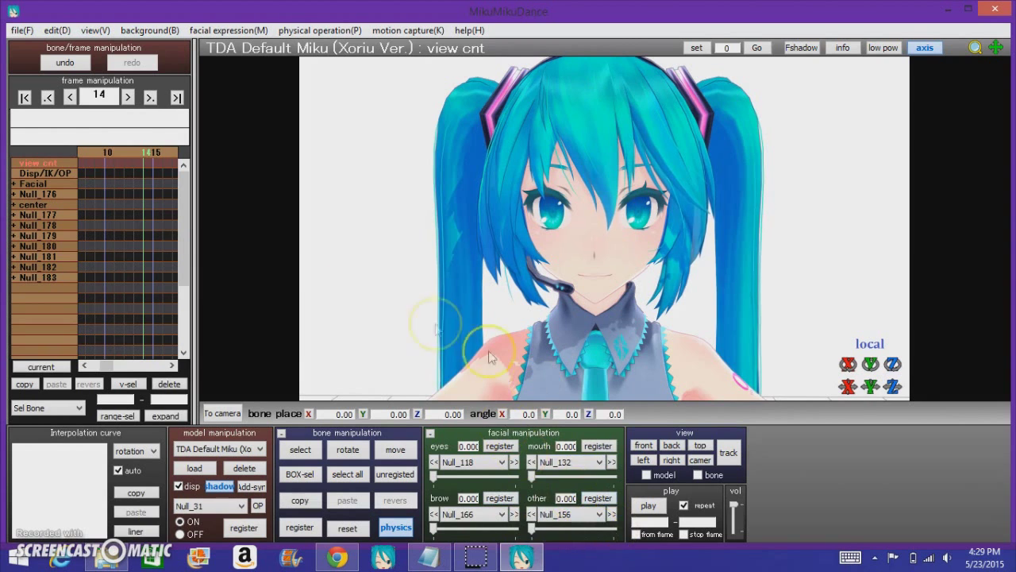
Step: Try out the Null_132 mouth morph at 1.000 on frame 20, examine the face and set the morph back to 0.000
scroll(572, 200, down, 5)
middle_drag(607, 232, 647, 236)
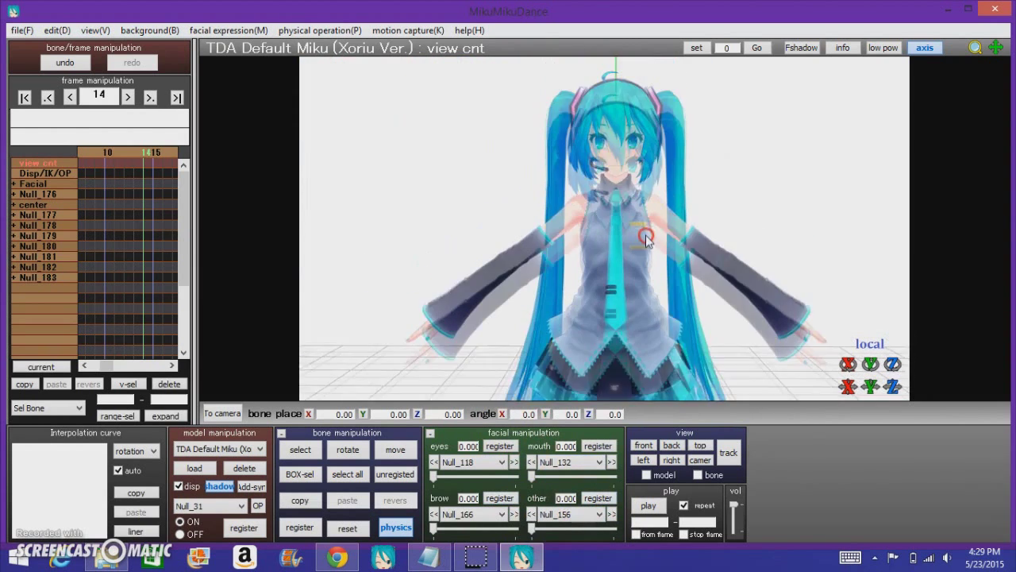
scroll(646, 236, down, 2)
drag(153, 153, 117, 156)
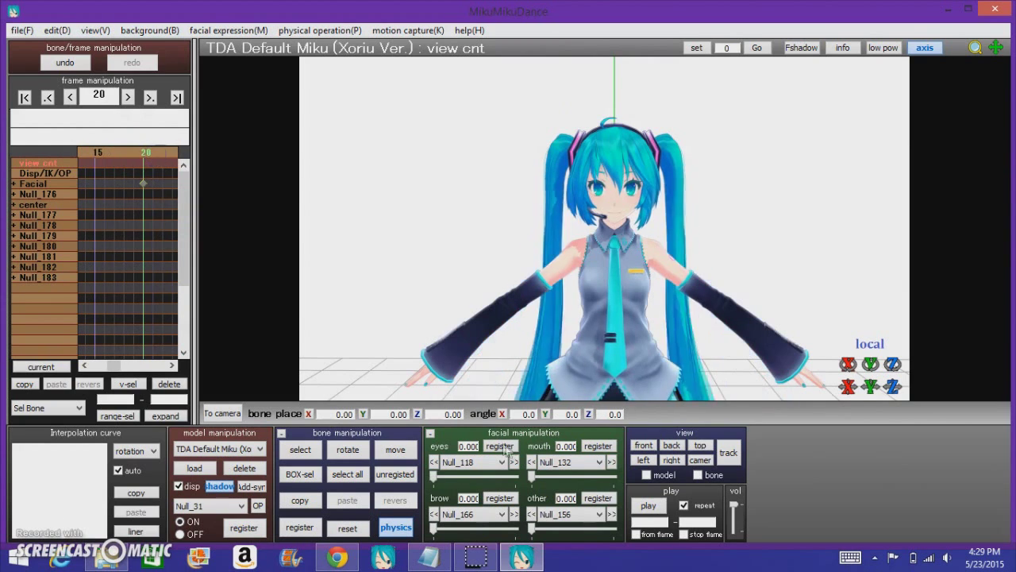
drag(531, 477, 618, 480)
scroll(505, 389, up, 8)
scroll(505, 389, down, 6)
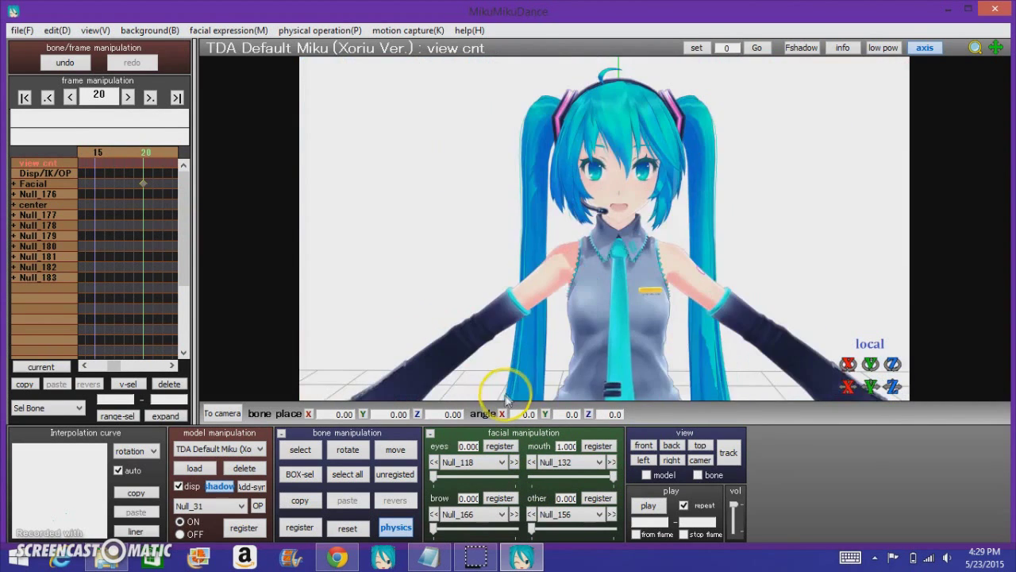
middle_drag(612, 208, 601, 235)
scroll(602, 234, up, 3)
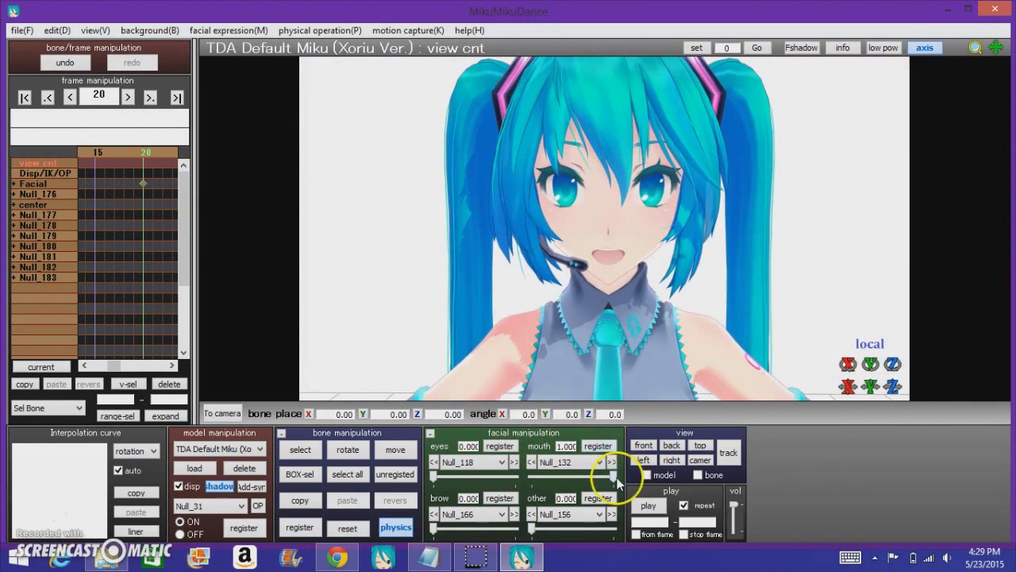
drag(611, 476, 487, 476)
Step: Register the Null_132 mouth morph at 0.000 on frame 23
click(154, 149)
click(153, 149)
click(153, 150)
click(153, 149)
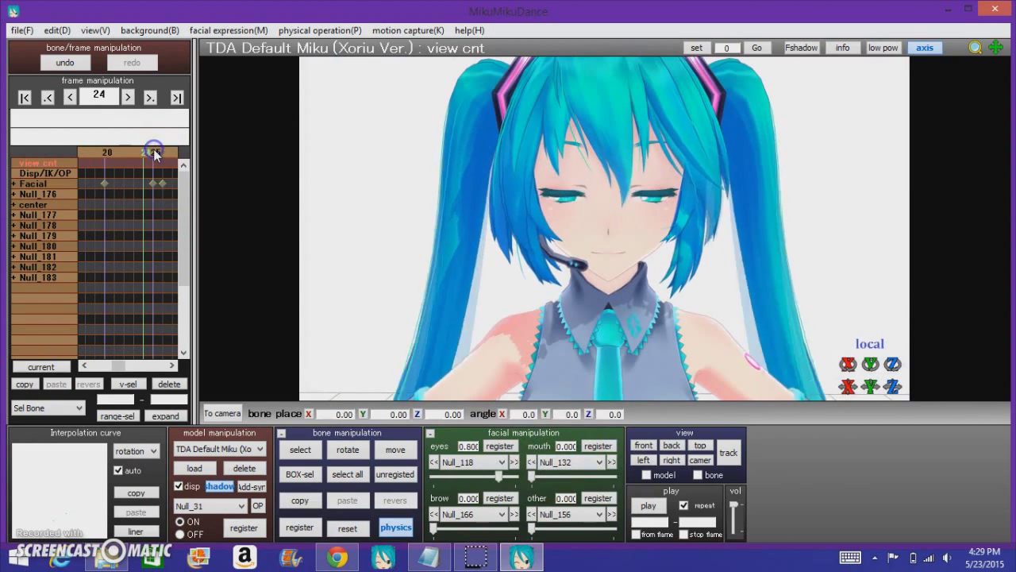
click(153, 149)
click(128, 153)
click(598, 445)
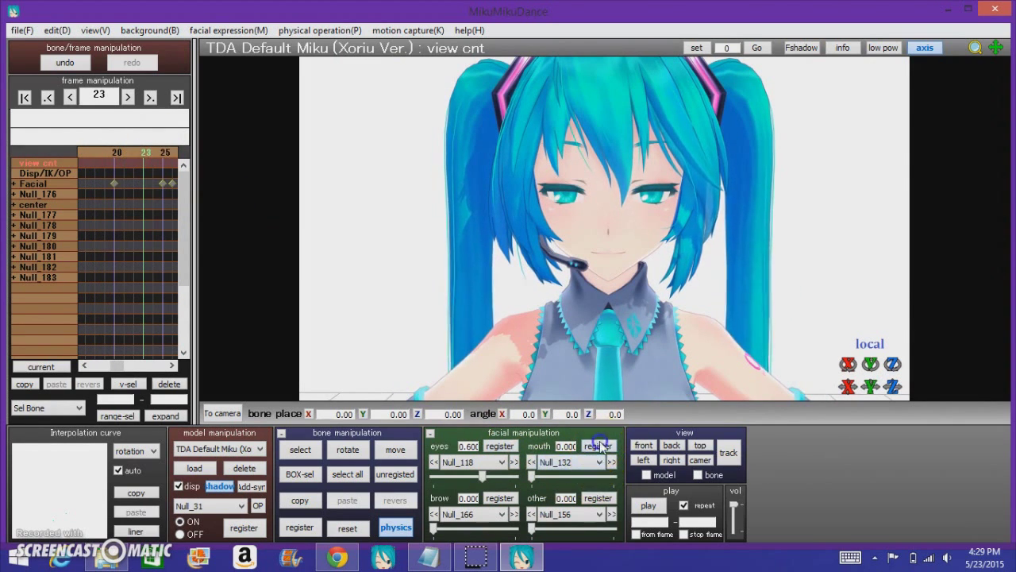
Step: Open the mouth with the Null_132 morph at 1.000 and register it on frame 45
click(162, 155)
click(163, 154)
click(163, 155)
click(163, 155)
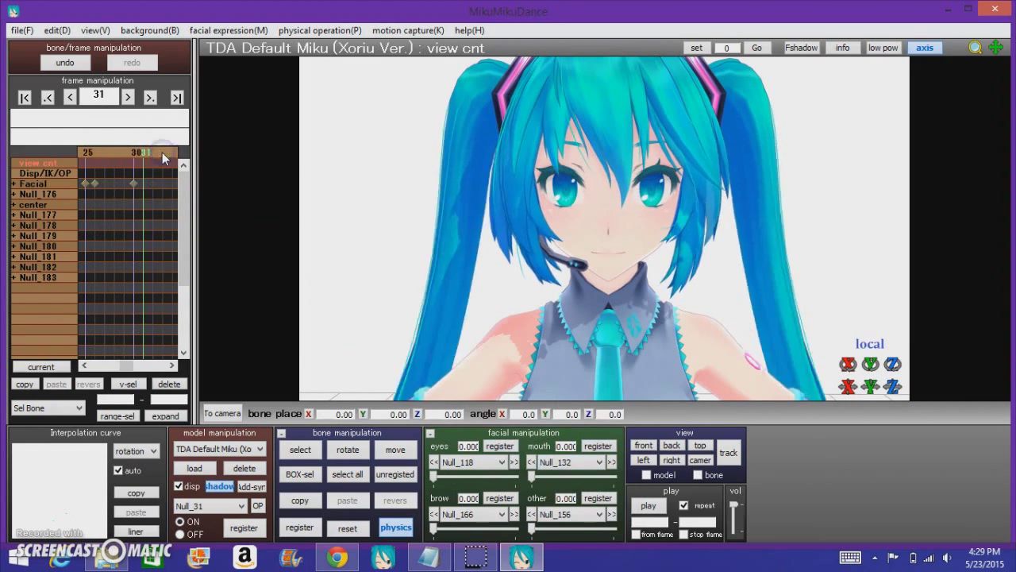
click(162, 155)
click(163, 155)
drag(532, 475, 613, 475)
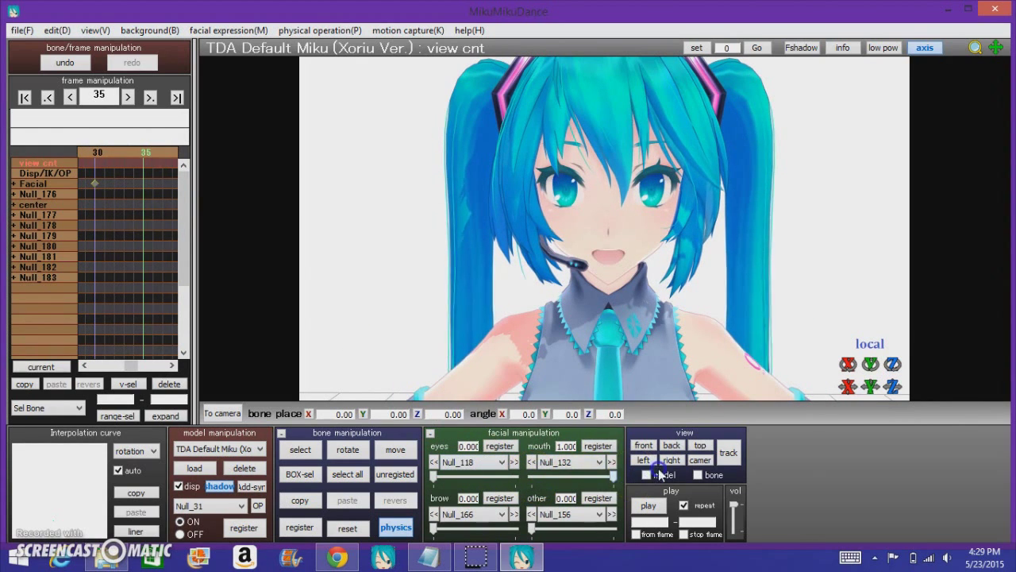
mouse_move(154, 152)
mouse_down()
mouse_move(156, 162)
mouse_move(150, 155)
mouse_up()
click(605, 446)
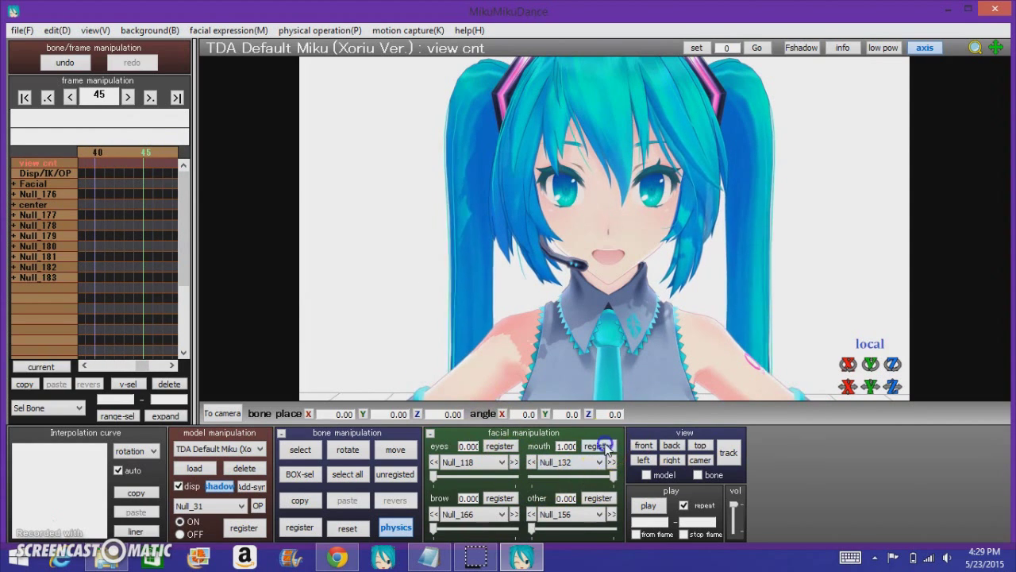
Step: Close the mouth with the Null_132 morph at 0.000 and register it on frame 50
click(148, 160)
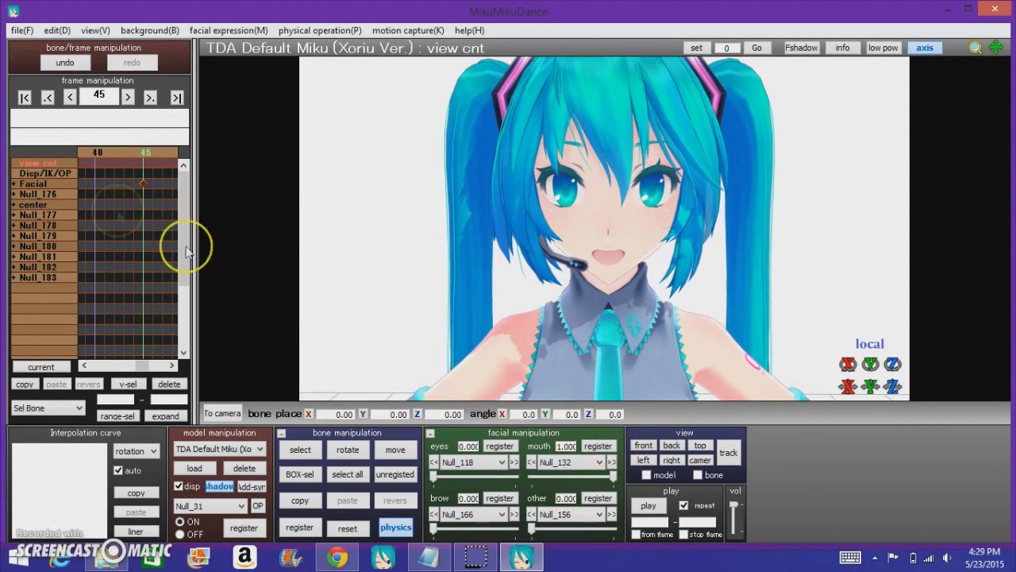
click(150, 156)
click(149, 155)
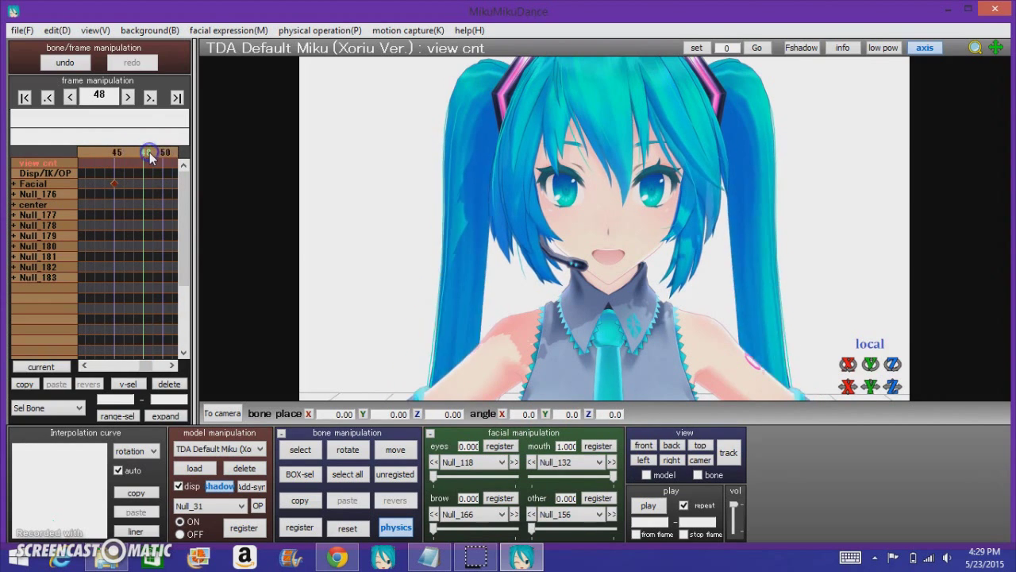
drag(612, 476, 468, 486)
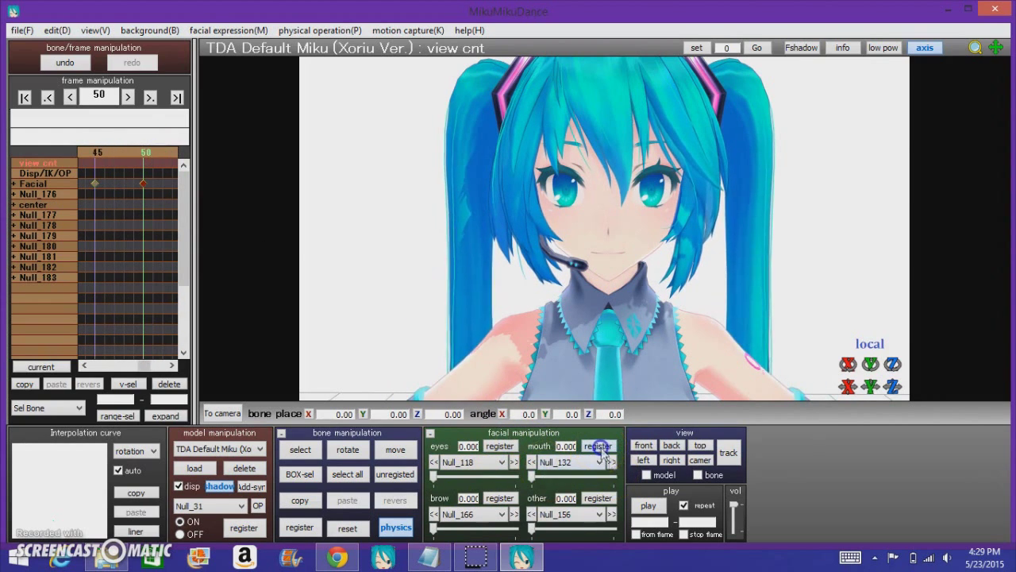
Step: Play the blink and mouth animation as a preview, stop it and bring the upper body into view
click(650, 506)
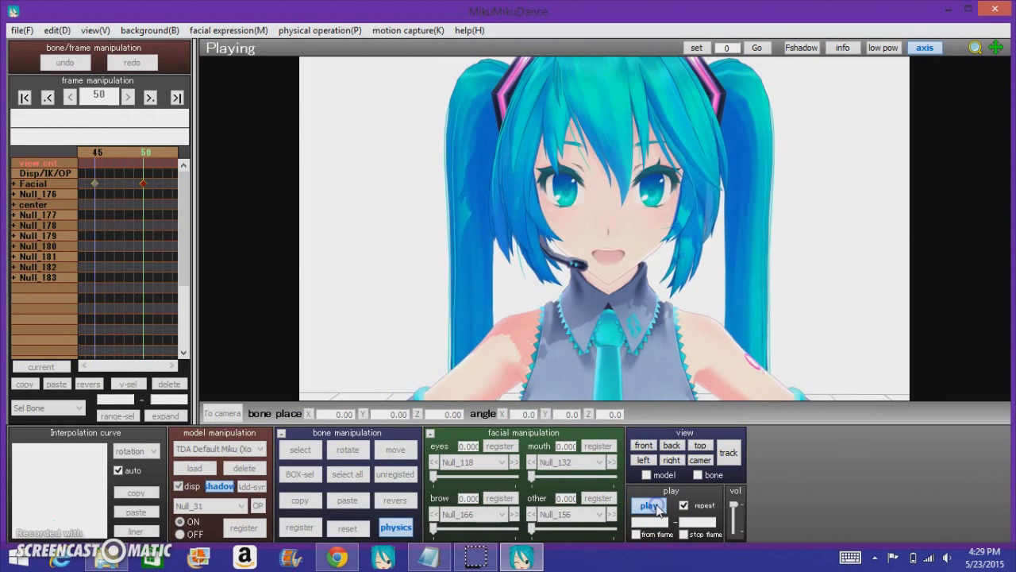
click(649, 506)
scroll(605, 230, down, 5)
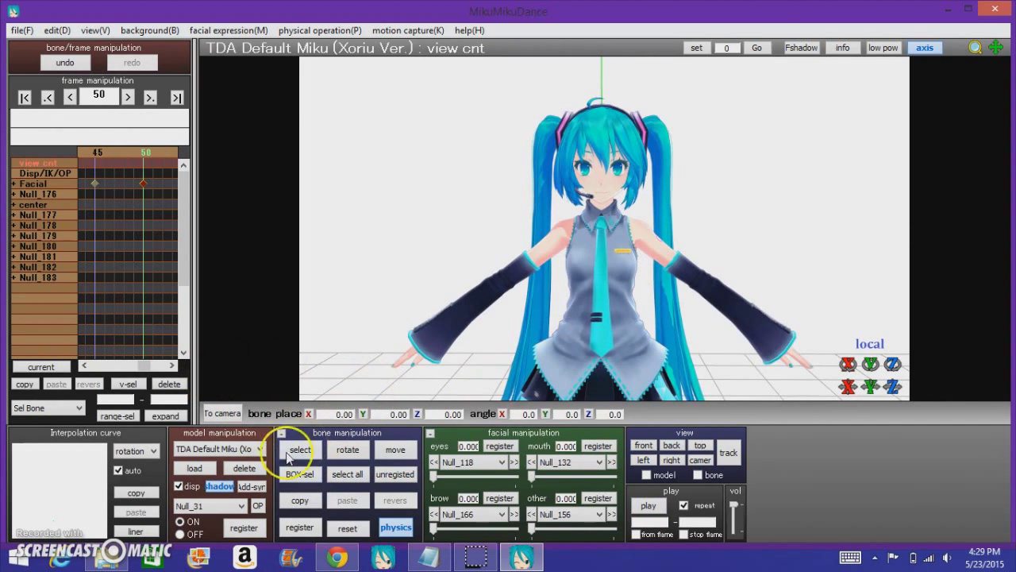
Step: Go back to frame 15 and register all of the model's bones there
double_click(106, 151)
click(105, 150)
click(106, 151)
click(105, 150)
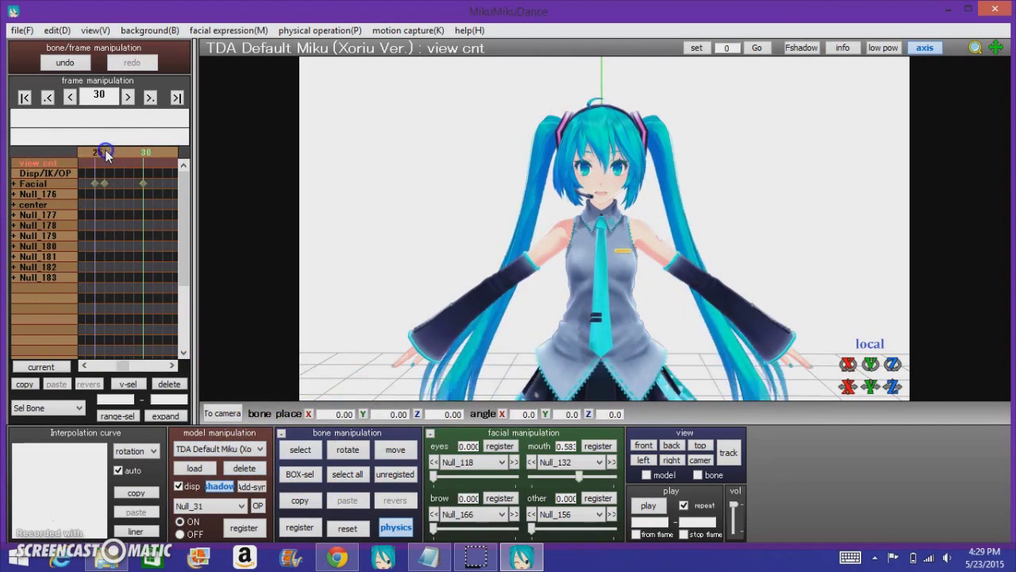
click(106, 151)
click(106, 151)
click(106, 151)
click(106, 151)
click(151, 152)
click(153, 153)
click(154, 153)
click(158, 153)
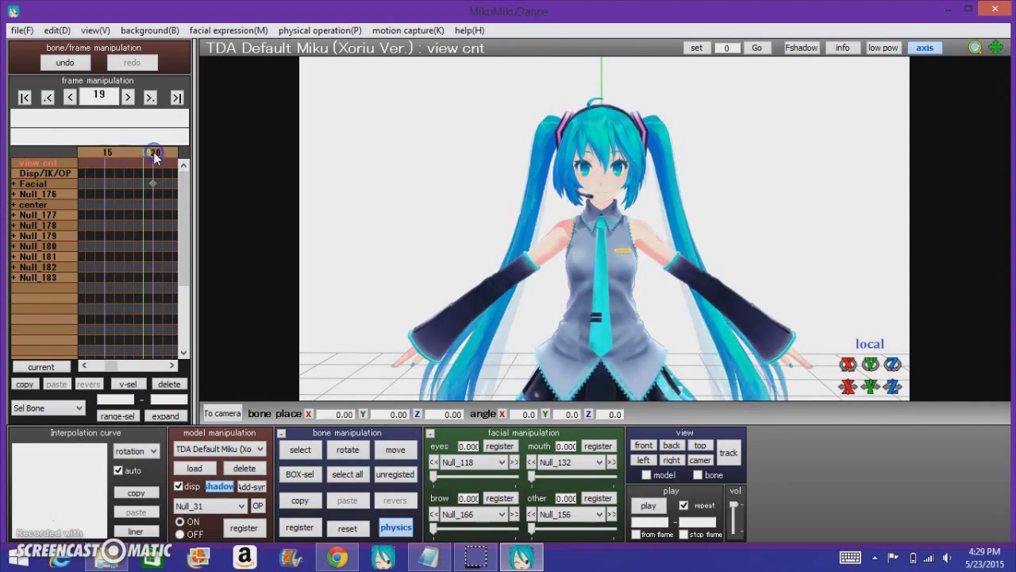
click(155, 153)
click(124, 154)
click(124, 154)
click(150, 154)
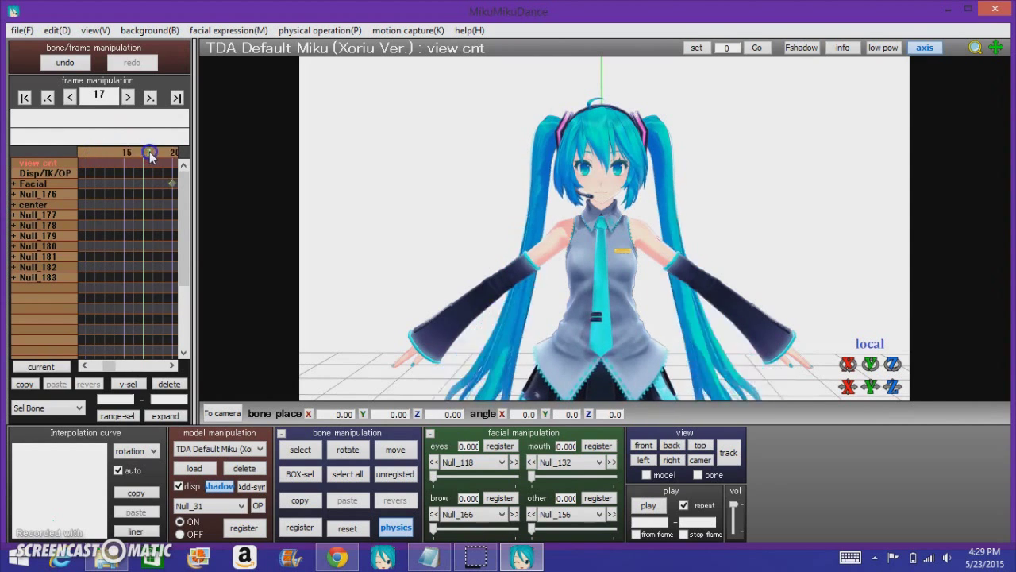
click(152, 154)
click(152, 153)
click(152, 153)
click(126, 153)
click(126, 154)
click(126, 153)
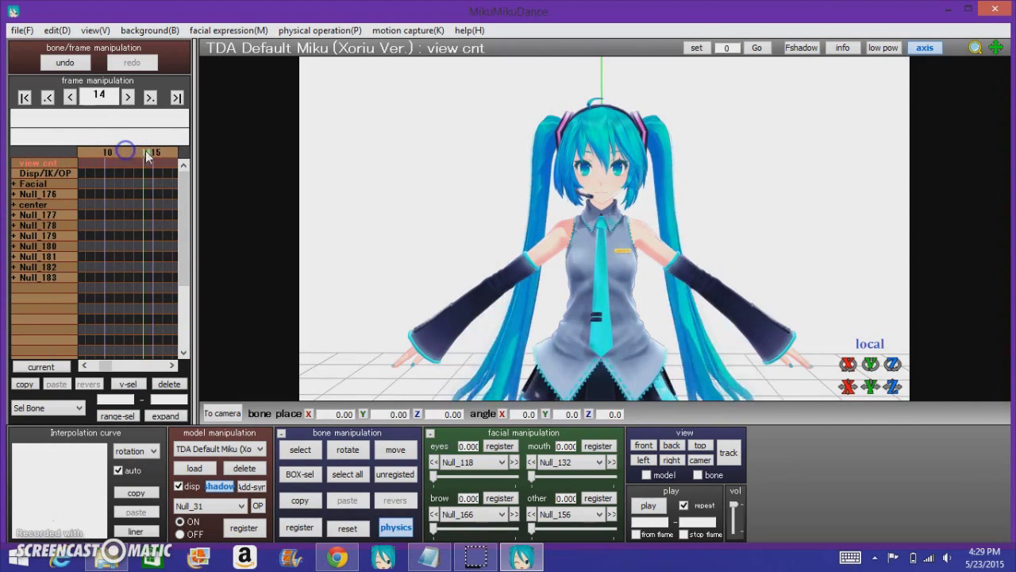
click(148, 155)
mouse_move(603, 217)
middle_down()
mouse_move(610, 244)
mouse_move(614, 217)
middle_up()
scroll(609, 245, up, 5)
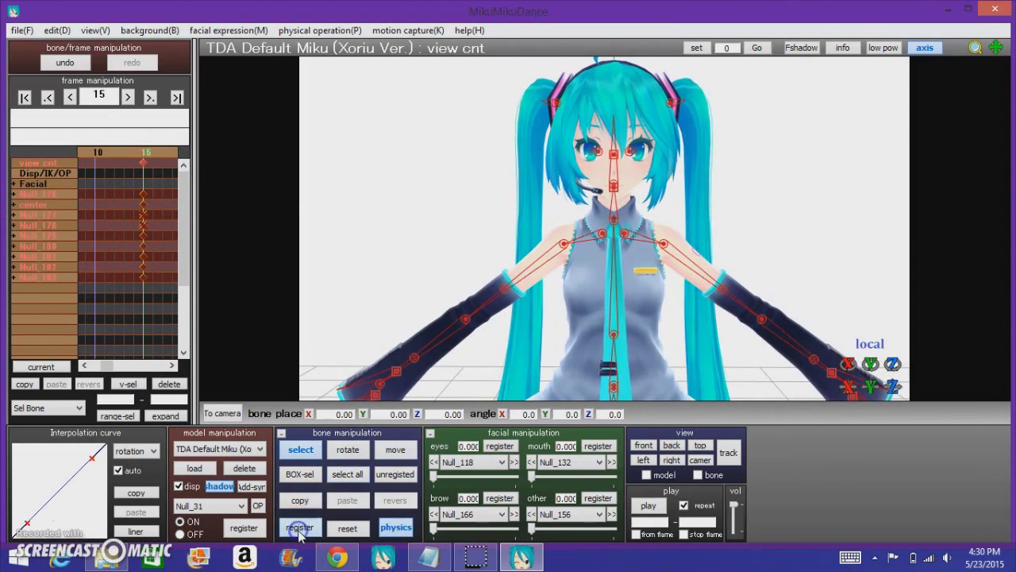
Step: On frame 28, tilt the spine bone Null_03 sideways to about 4.6° around its local Z axis
drag(101, 148, 134, 157)
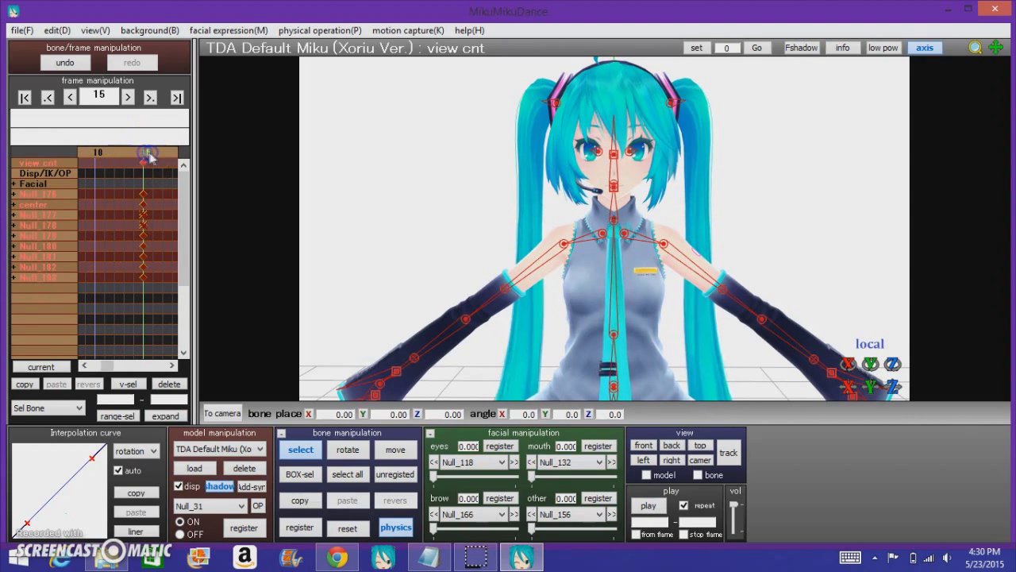
drag(148, 155, 149, 156)
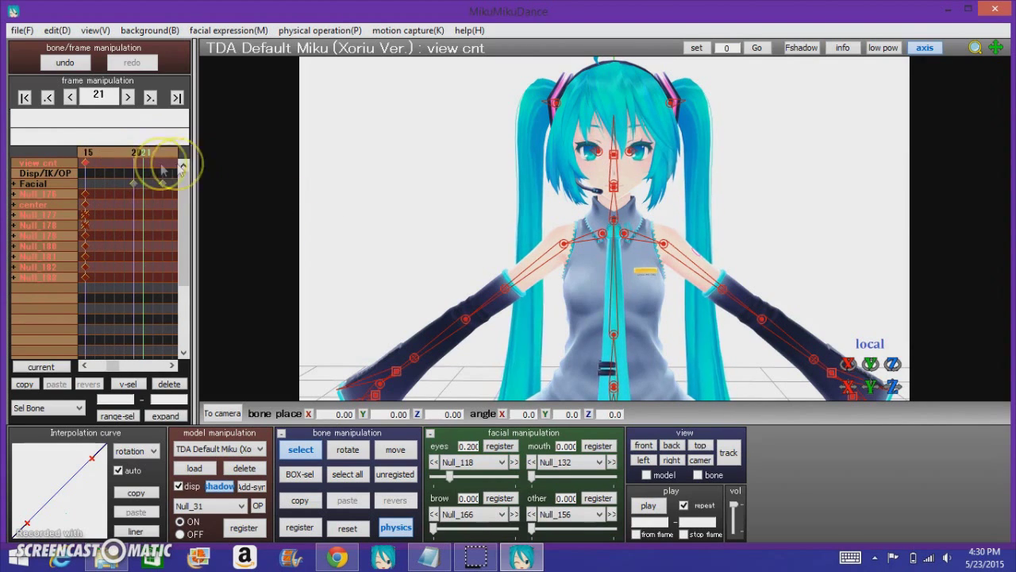
click(137, 156)
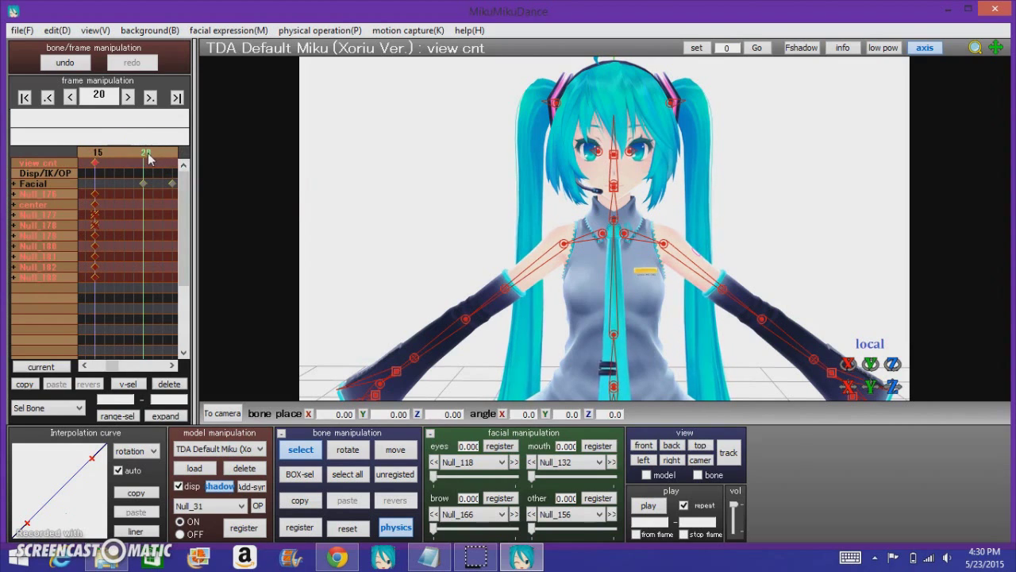
click(159, 152)
click(160, 152)
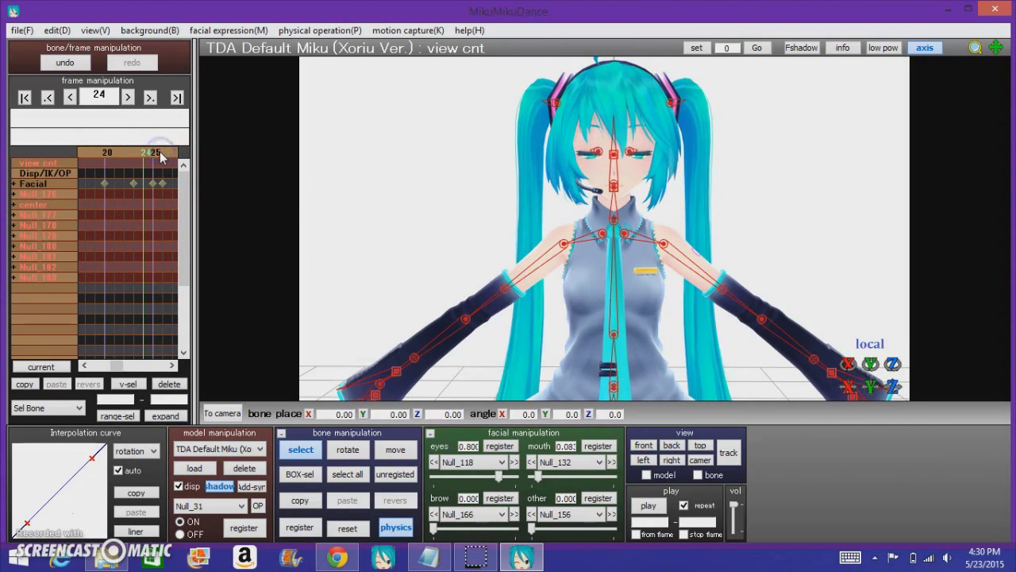
click(159, 153)
click(158, 154)
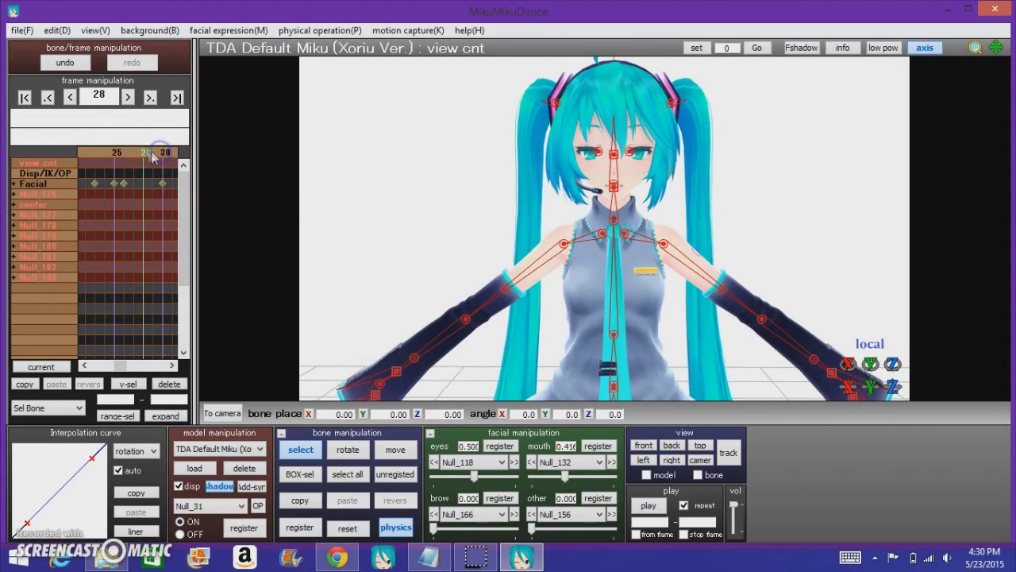
click(609, 333)
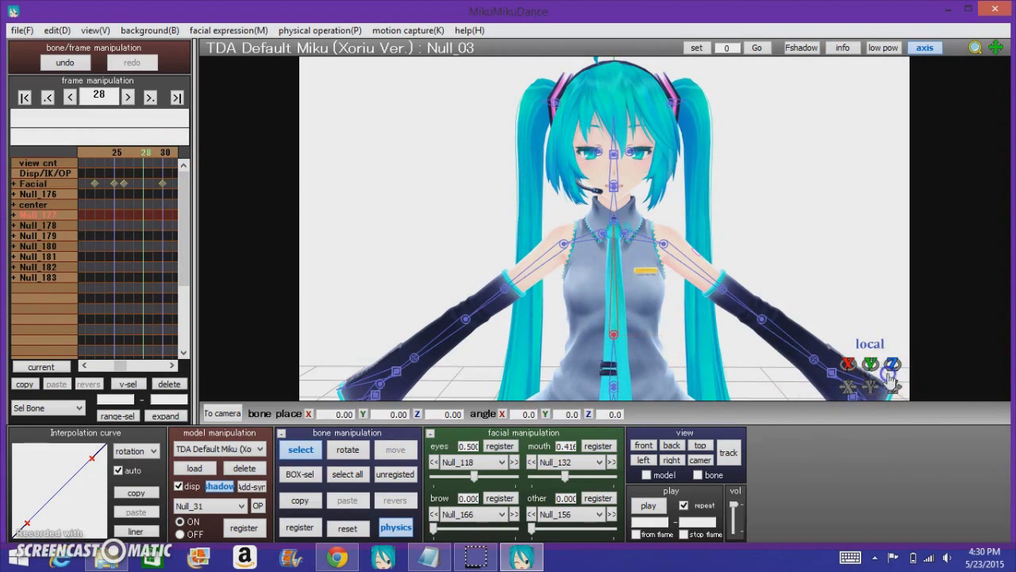
right_drag(645, 352, 610, 344)
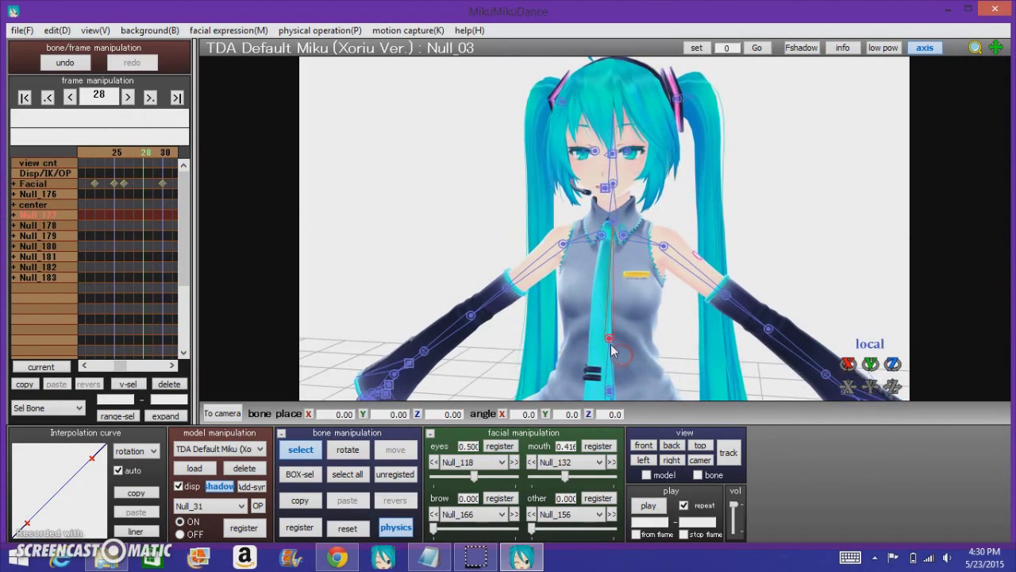
scroll(635, 344, up, 1)
middle_drag(633, 343, 606, 218)
right_drag(607, 222, 758, 325)
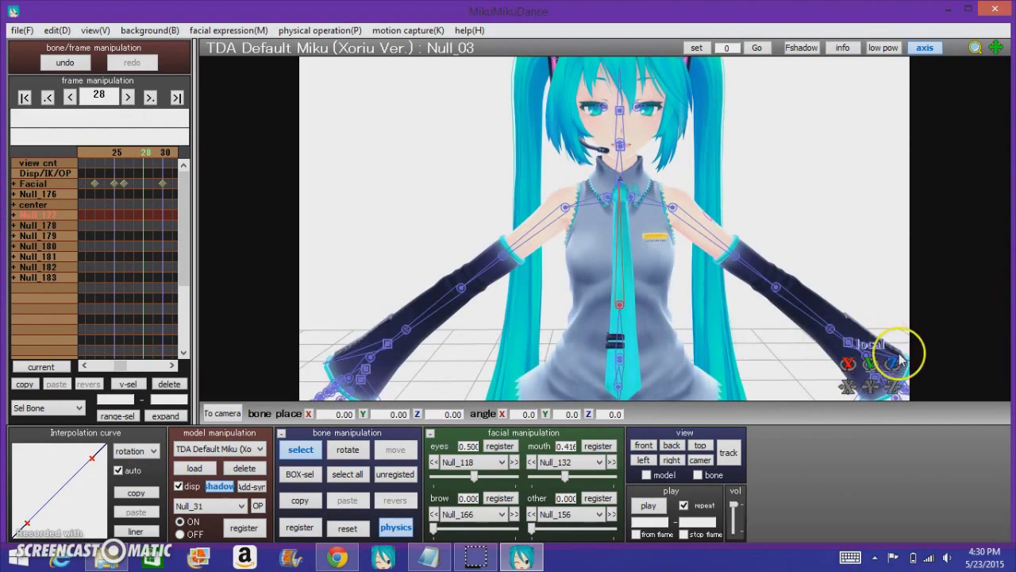
drag(897, 358, 606, 225)
Step: Tilt the chest bone Null_04 to about 12.6° around its local Z axis
click(628, 184)
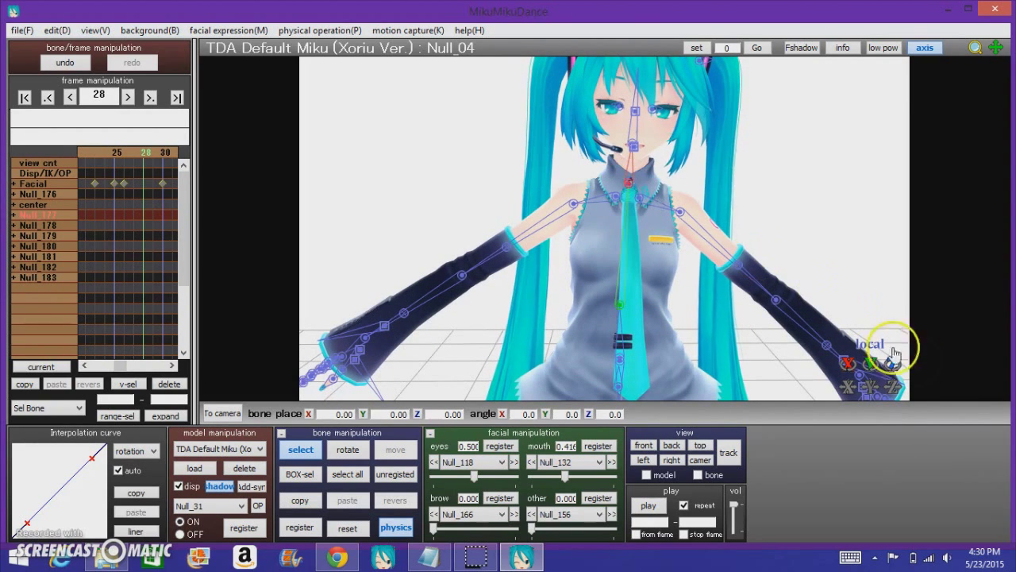
drag(893, 362, 603, 241)
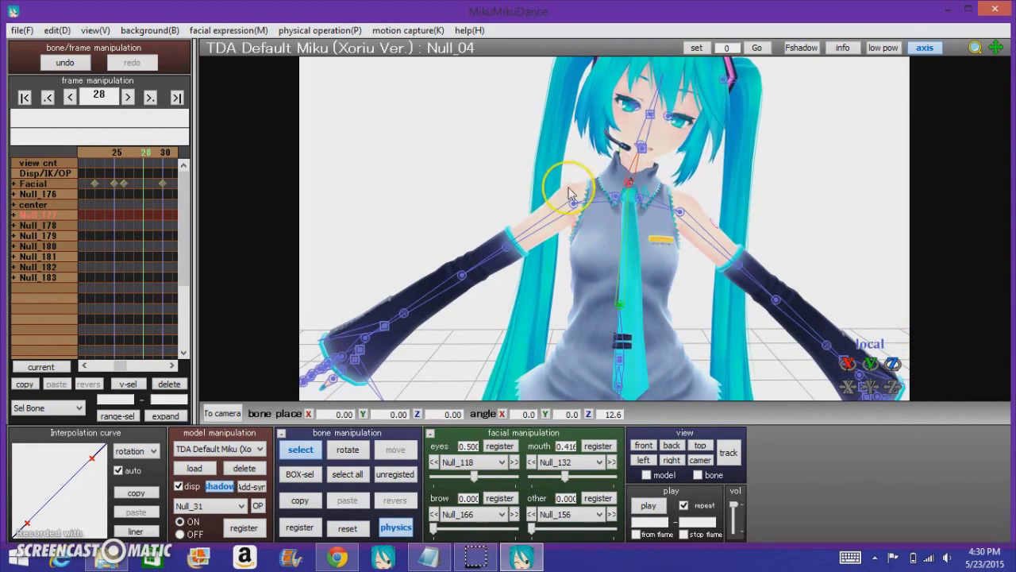
right_drag(628, 296, 615, 296)
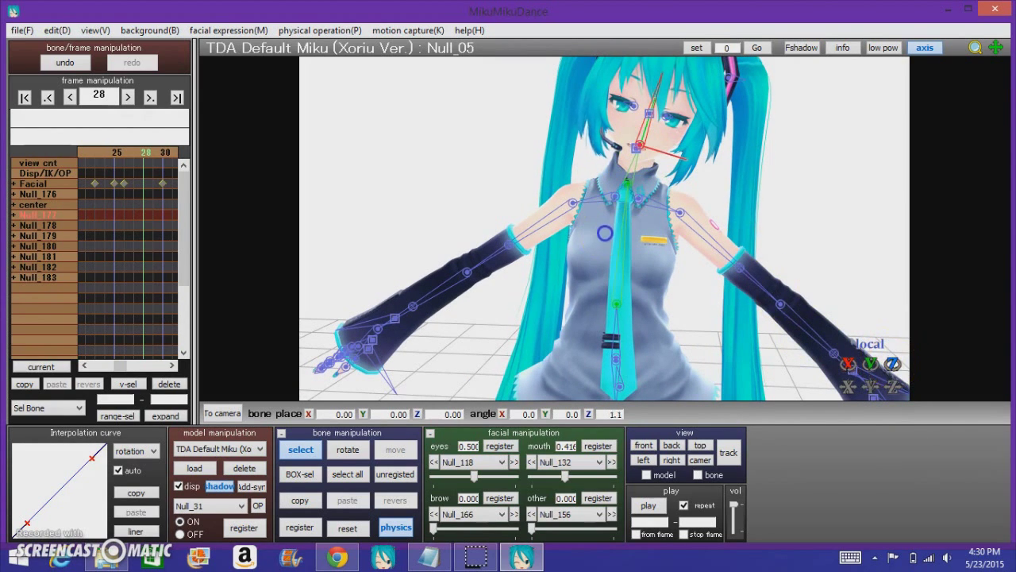
Step: Rotate the head bone Null_05 to about X -0.5, Y 4.6, Z 6.9 and register Null_03, Null_04 and Null_05 on frame 28
drag(605, 233, 603, 234)
drag(866, 363, 605, 232)
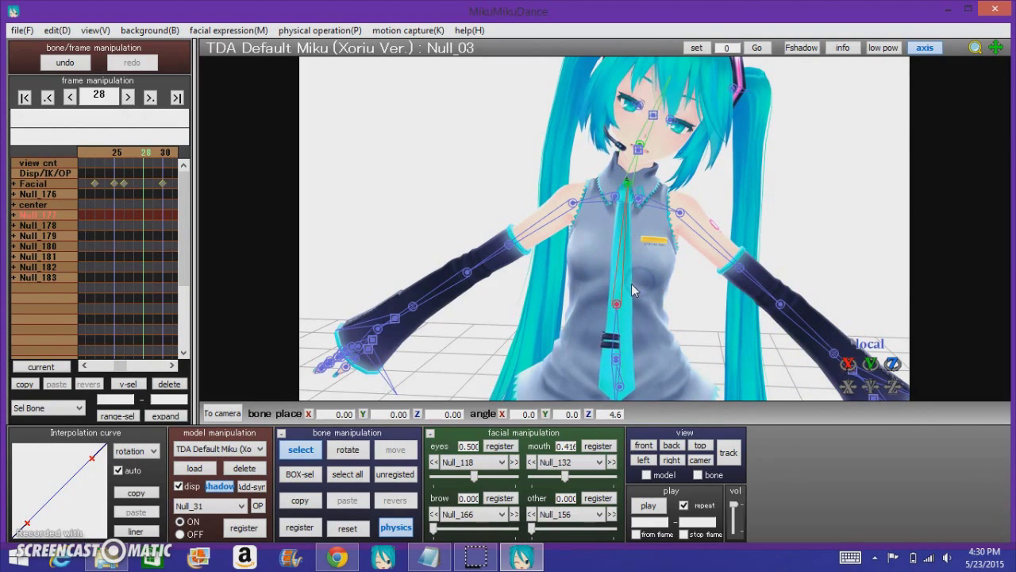
click(631, 286)
click(633, 200)
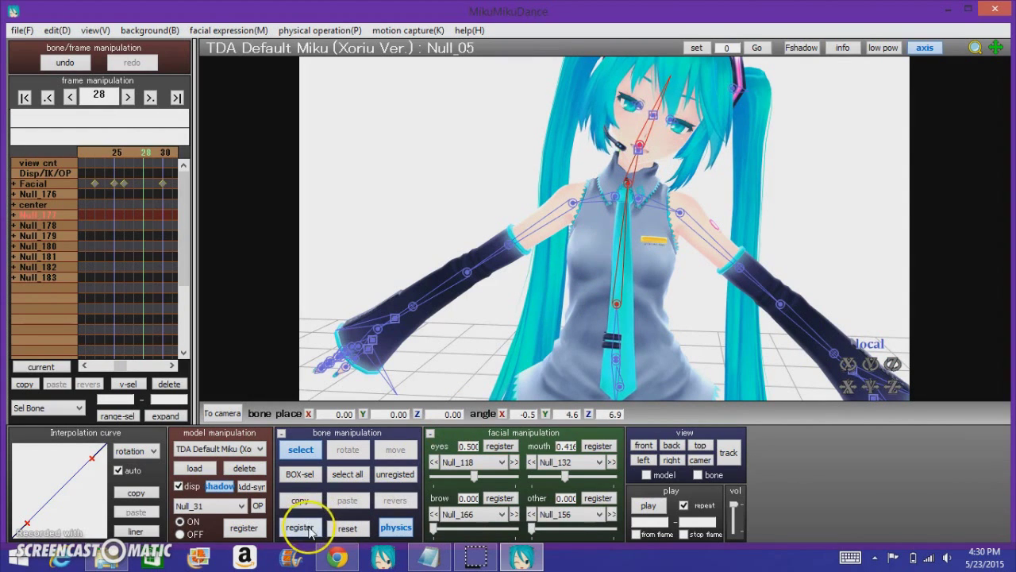
Step: Step through the frames up to 35 to check the pose against the facial keyframes, and return to frame 28
click(151, 155)
click(152, 154)
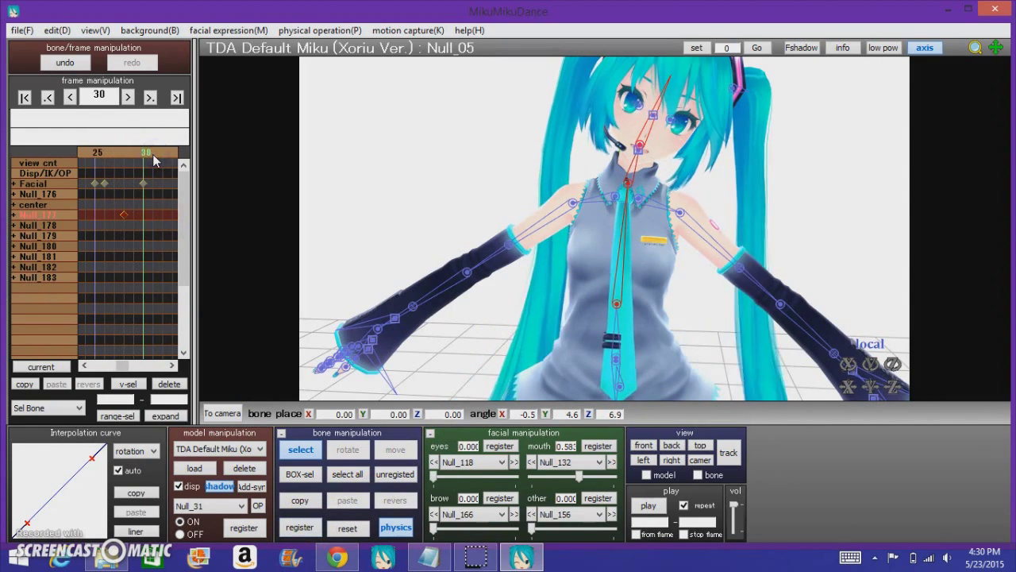
click(152, 155)
click(152, 155)
click(153, 155)
click(153, 155)
click(152, 155)
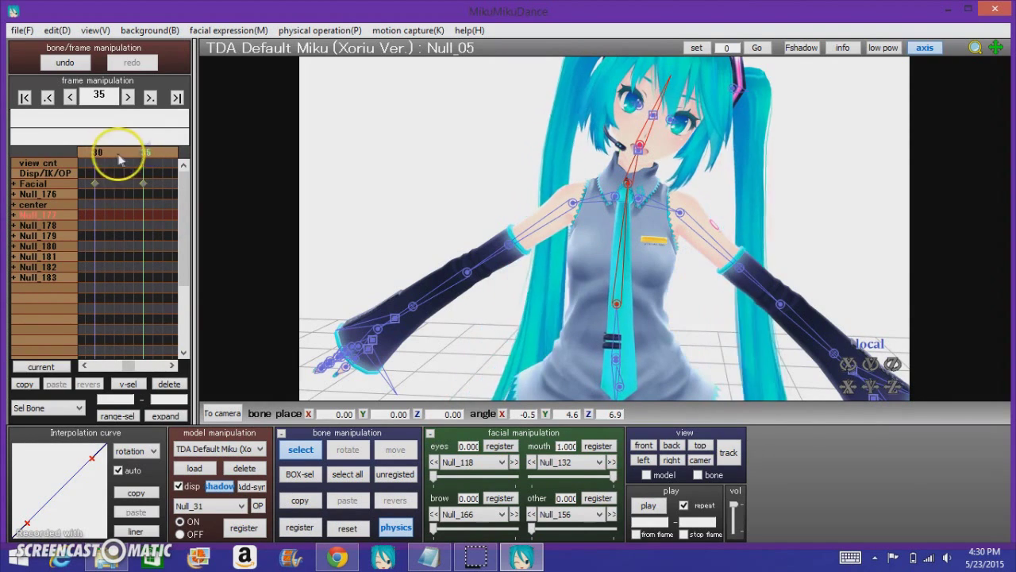
click(103, 156)
click(102, 155)
click(103, 156)
click(161, 157)
click(161, 156)
click(162, 156)
click(137, 156)
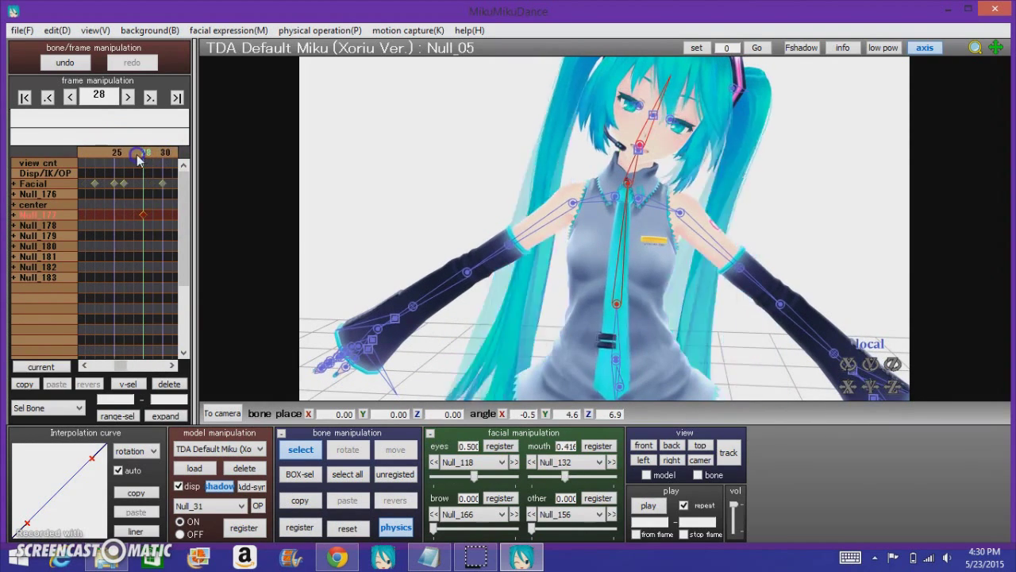
Step: Lower both upper arms, rotating Null_47 to about Z -33.2 and Null_74 to about Z 32.7, and register both on frame 28
click(572, 204)
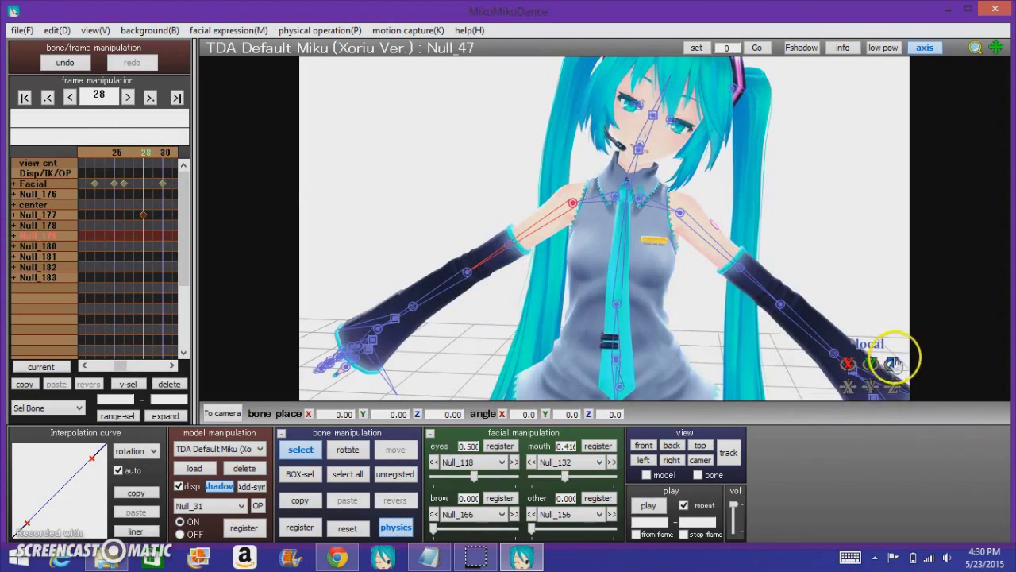
drag(894, 363, 591, 274)
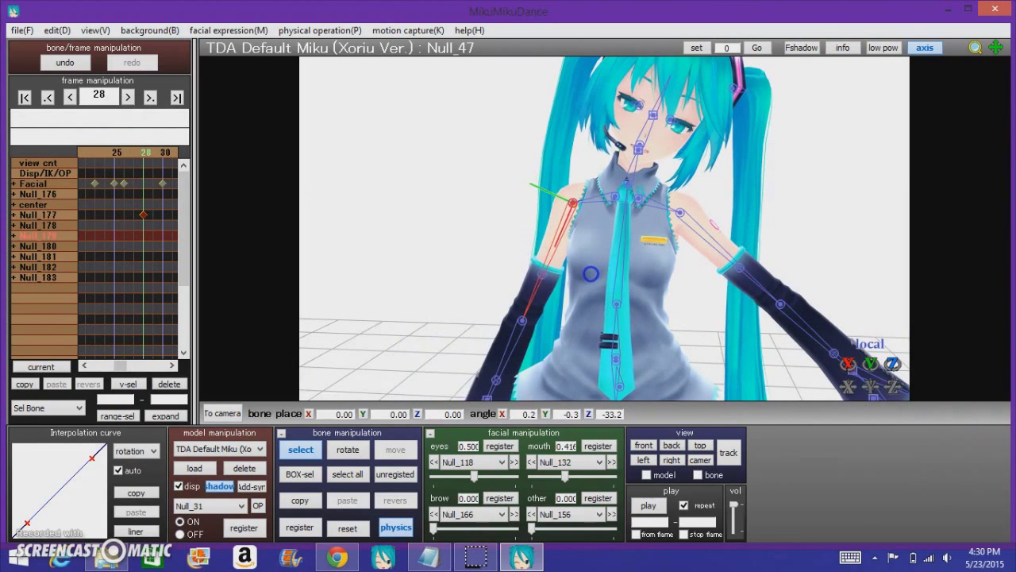
drag(901, 363, 595, 254)
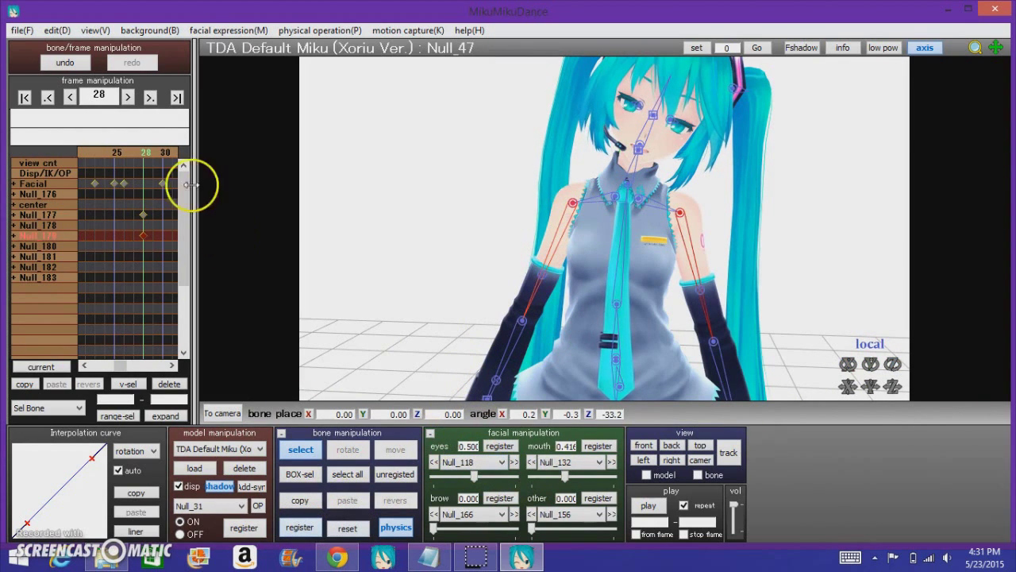
Step: On frame 45, rotate the body bones Null_02, Null_03 and Null_04 to bring the torso back upright
drag(157, 153, 155, 158)
click(616, 359)
click(616, 358)
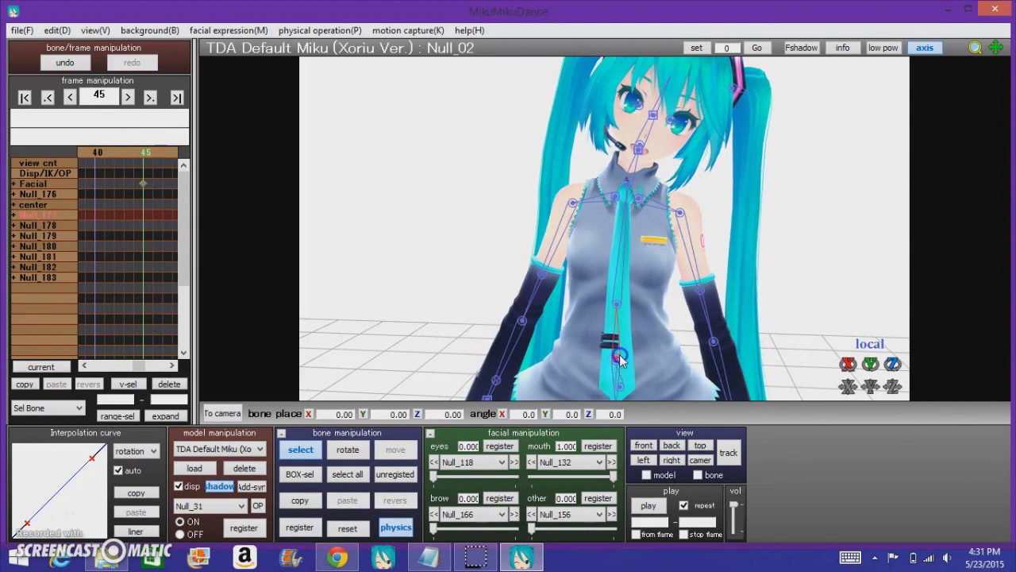
drag(894, 366, 898, 335)
click(612, 304)
click(608, 183)
Step: Pose both arms on frame 45, adjusting Null_74 and the elbows and rotating Null_47 to about X 14.3, Y 4.7, Z -32.6
click(660, 208)
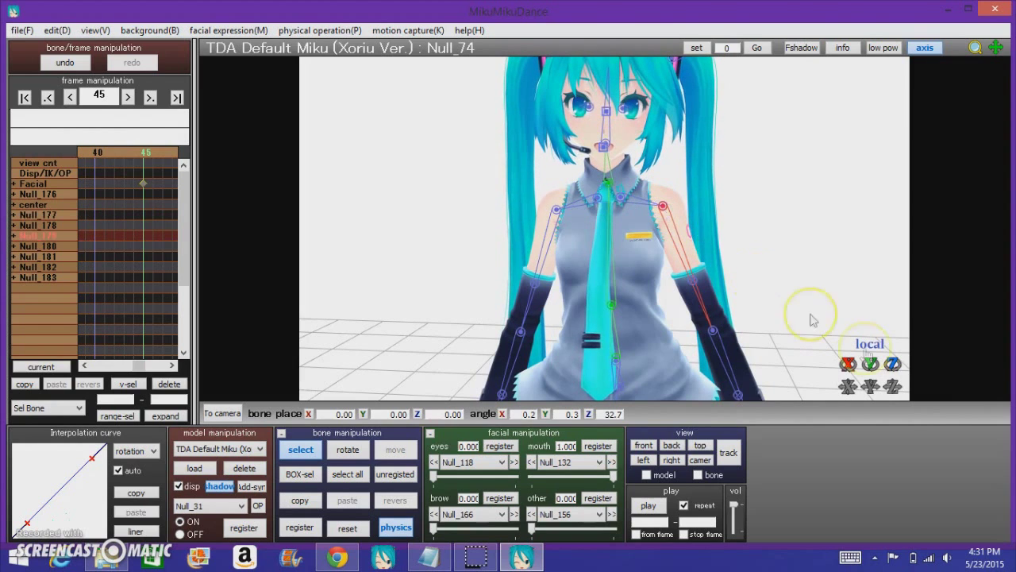
drag(894, 364, 894, 371)
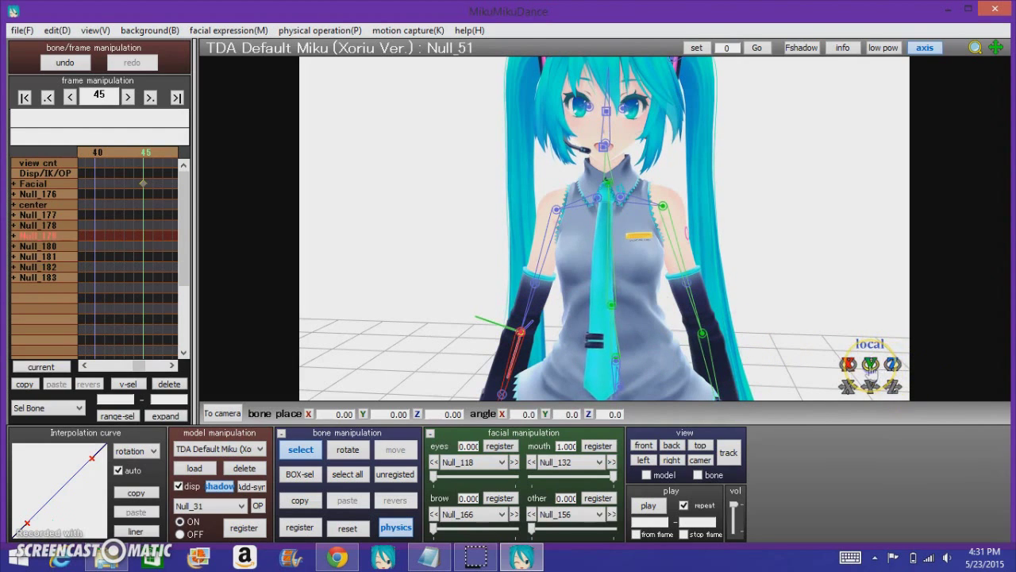
drag(892, 363, 901, 363)
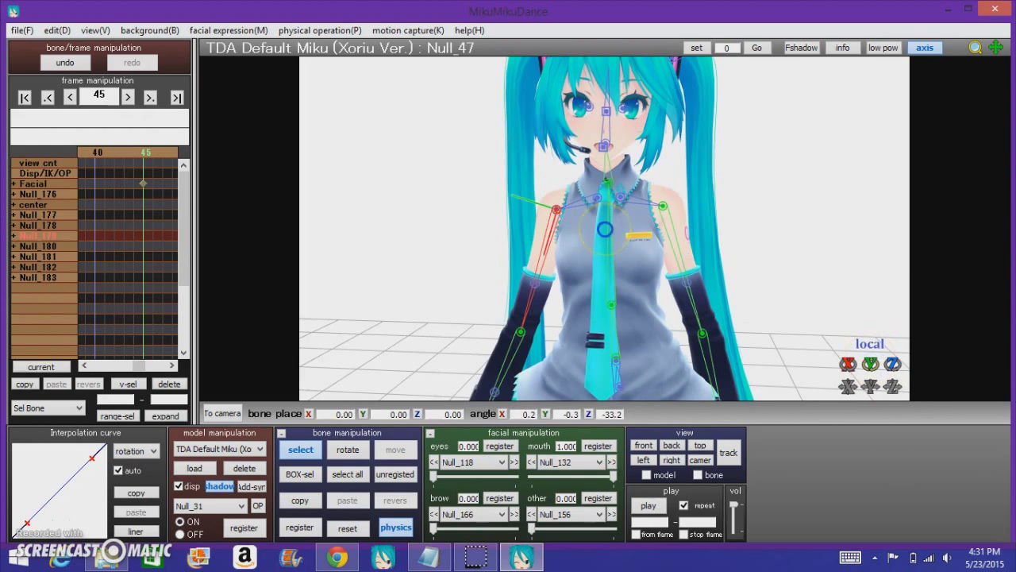
drag(605, 230, 594, 248)
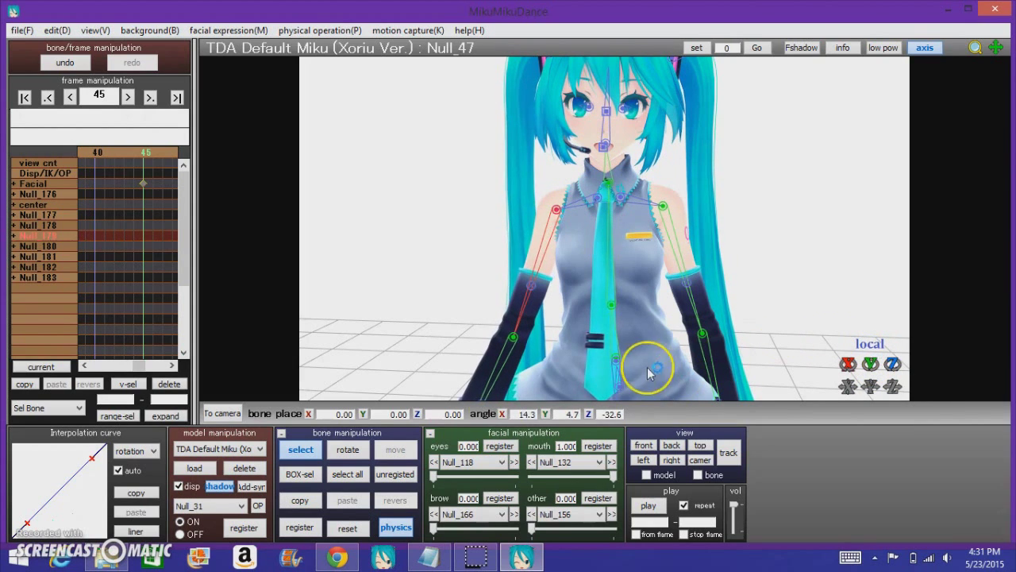
Step: On frame 45, tilt the head bone Null_05 to Z 4.2, rotate Null_18 to Y -4.6, and register all bones
click(608, 150)
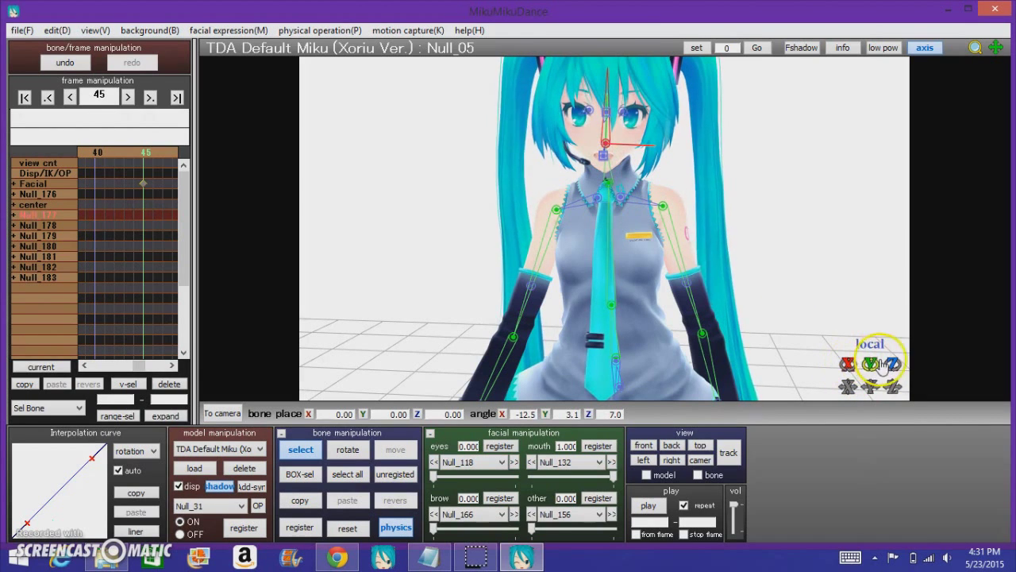
drag(604, 231, 603, 238)
scroll(603, 238, down, 3)
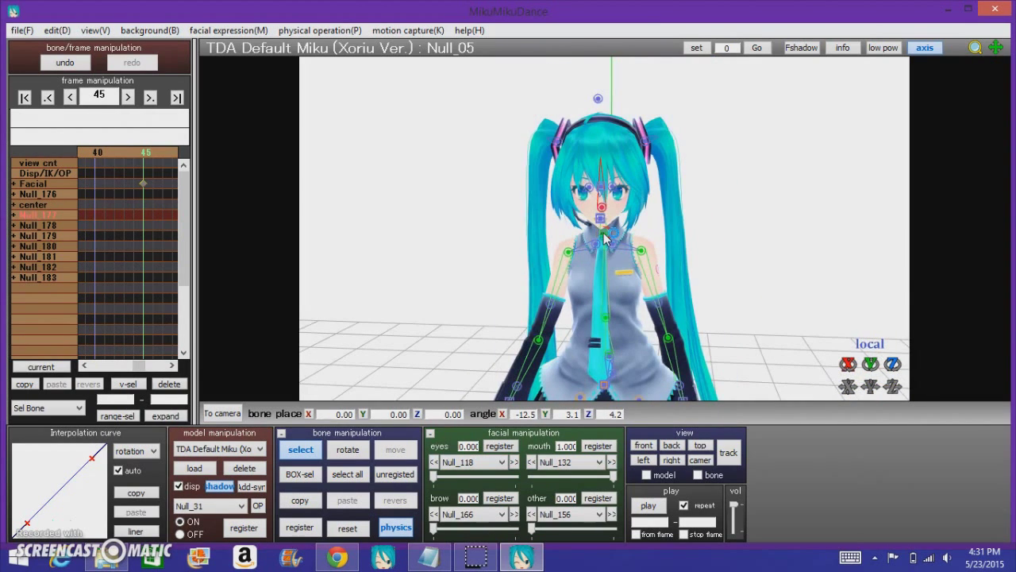
scroll(603, 238, up, 3)
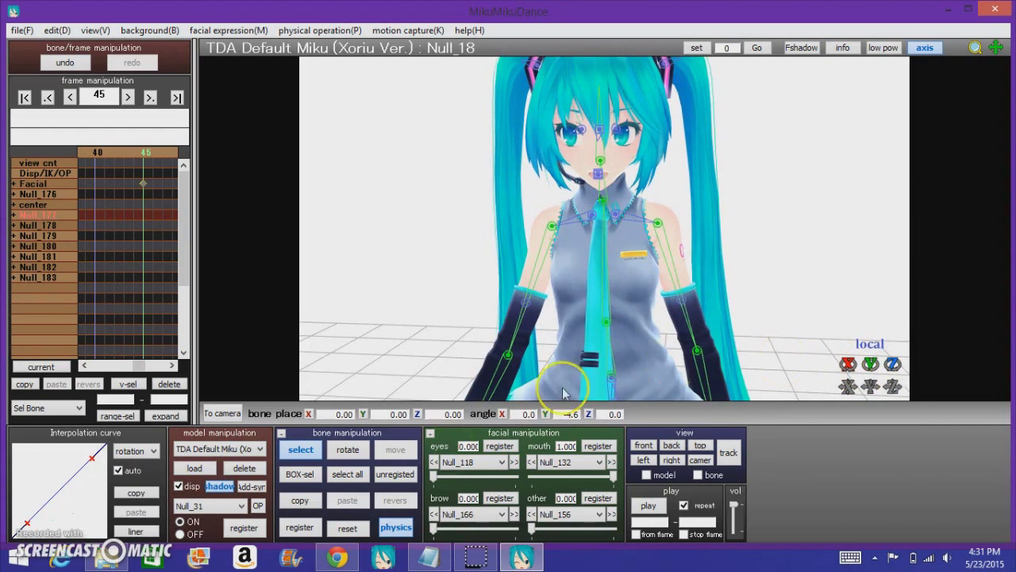
click(347, 474)
Step: Play the animation twice to check the poses and blinks up to frame 45, and stop playback
click(649, 505)
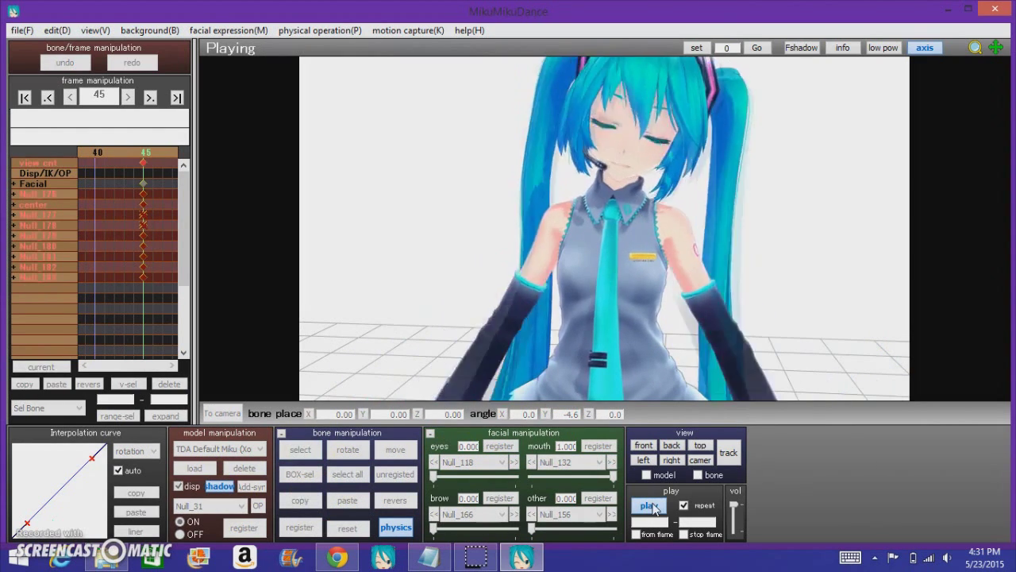
click(649, 505)
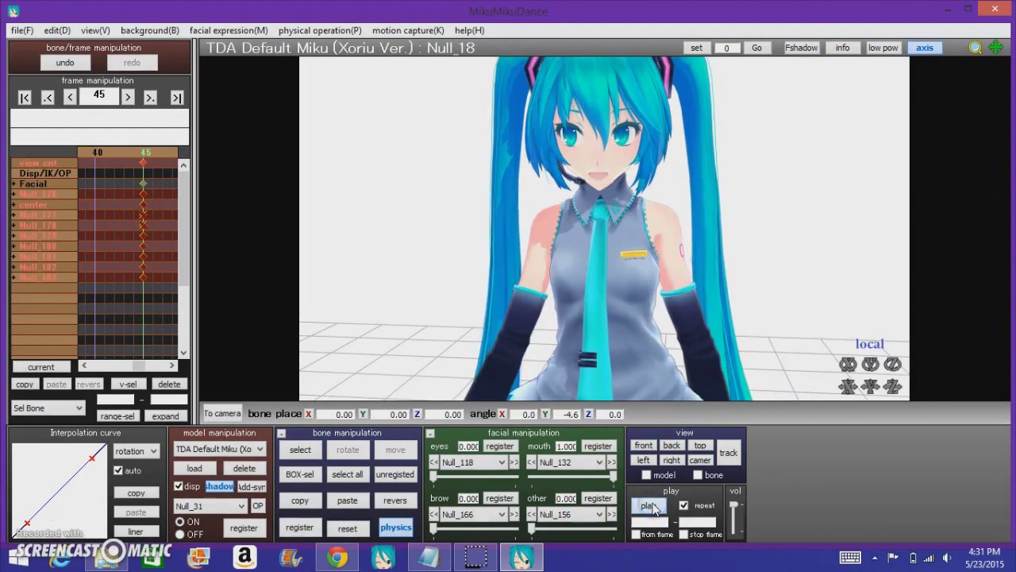
click(651, 506)
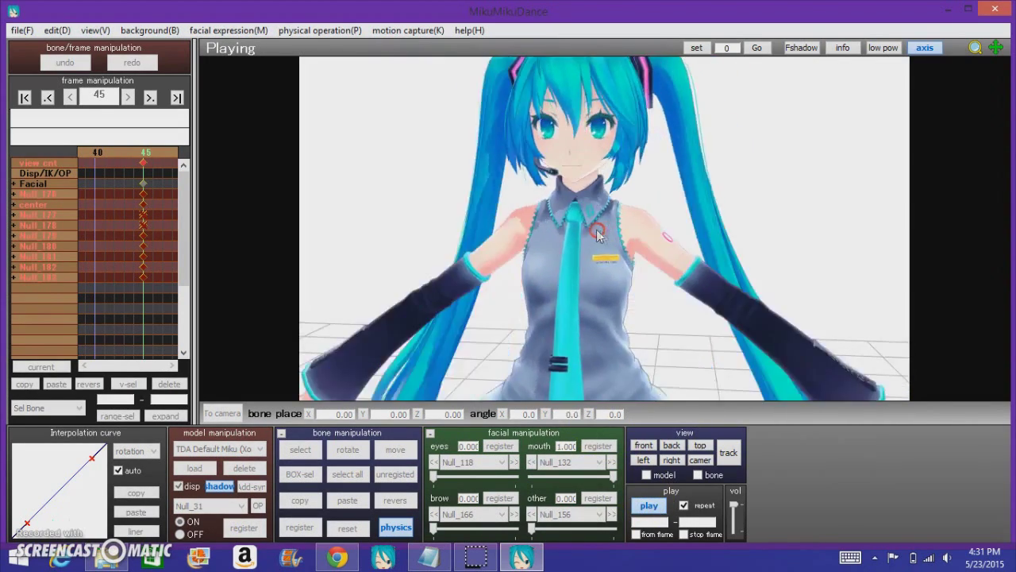
click(649, 506)
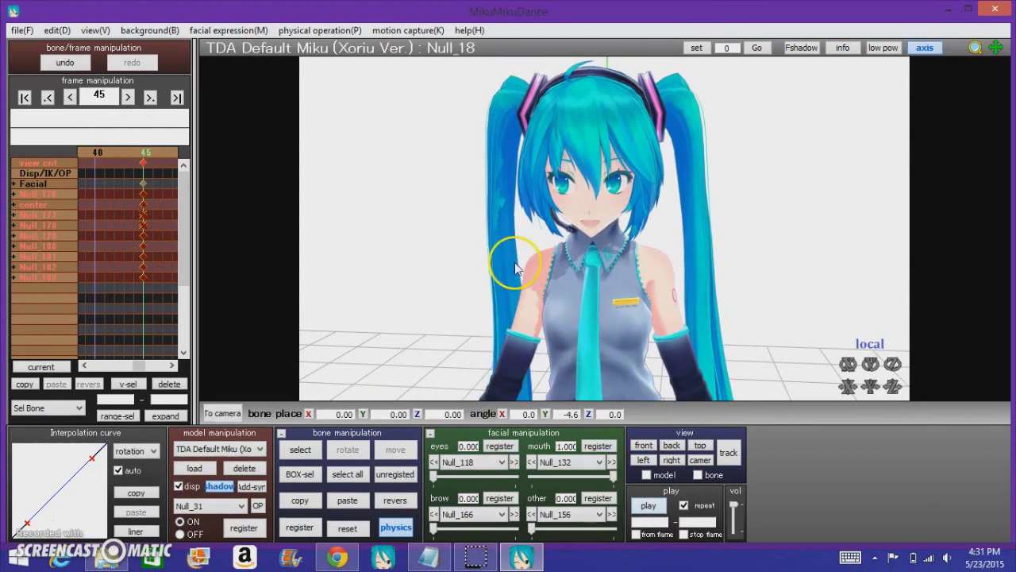
Step: Switch the edited object from the Miku model to camera/light/accessory
scroll(604, 231, down, 1)
right_drag(605, 231, 579, 267)
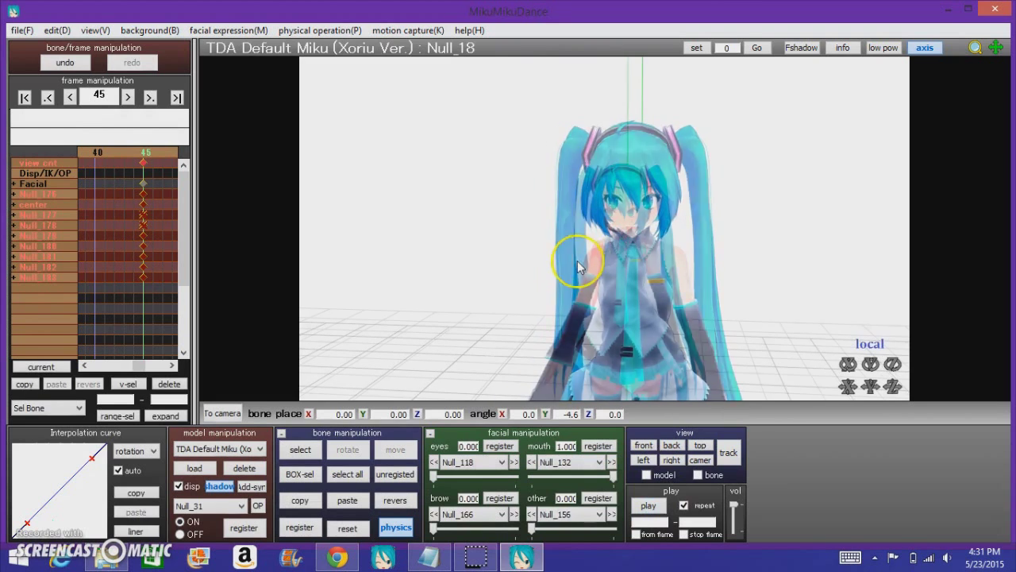
scroll(584, 285, down, 5)
right_drag(592, 305, 513, 325)
click(244, 449)
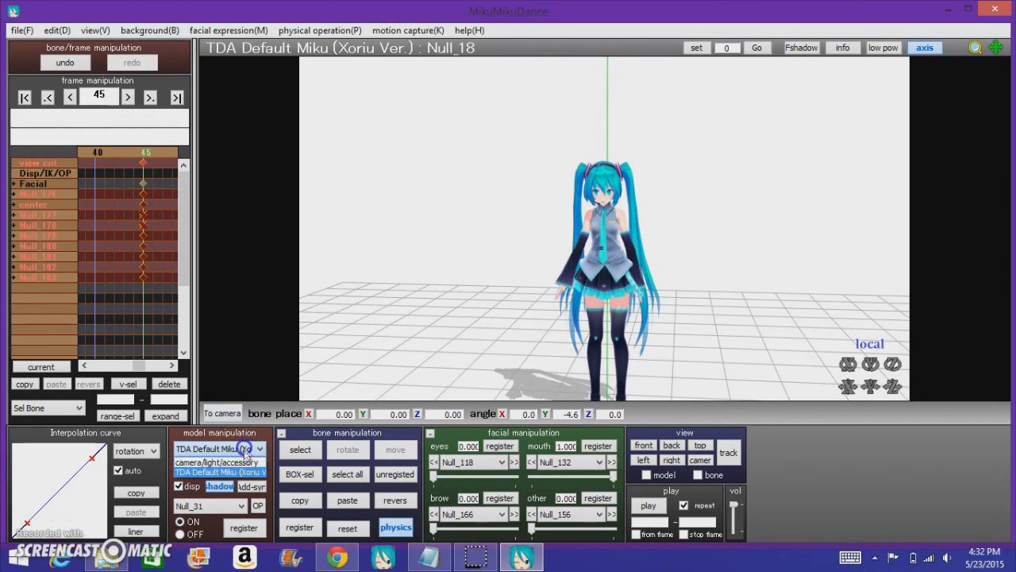
click(208, 462)
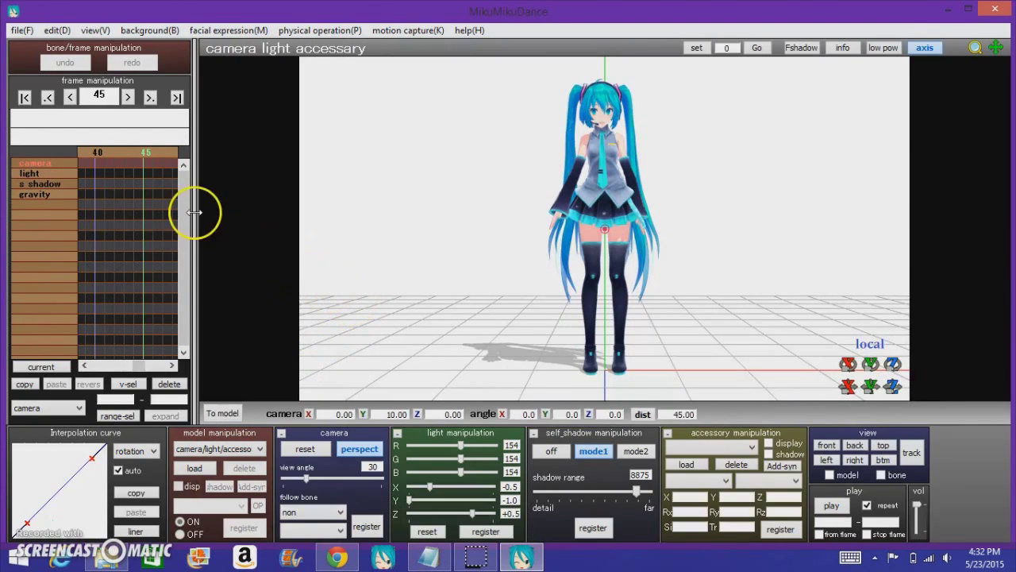
Step: On frame 0, frame the upper body with the camera at X 0.15, Y 16.30, distance 15.00, and register it
drag(104, 151, 85, 153)
click(505, 305)
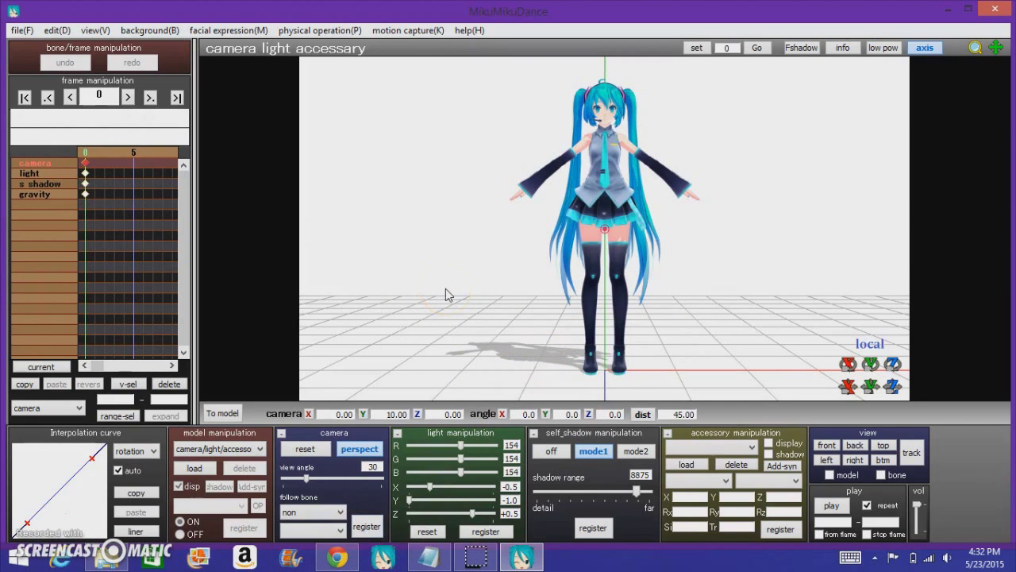
middle_drag(445, 288, 443, 386)
scroll(472, 352, up, 4)
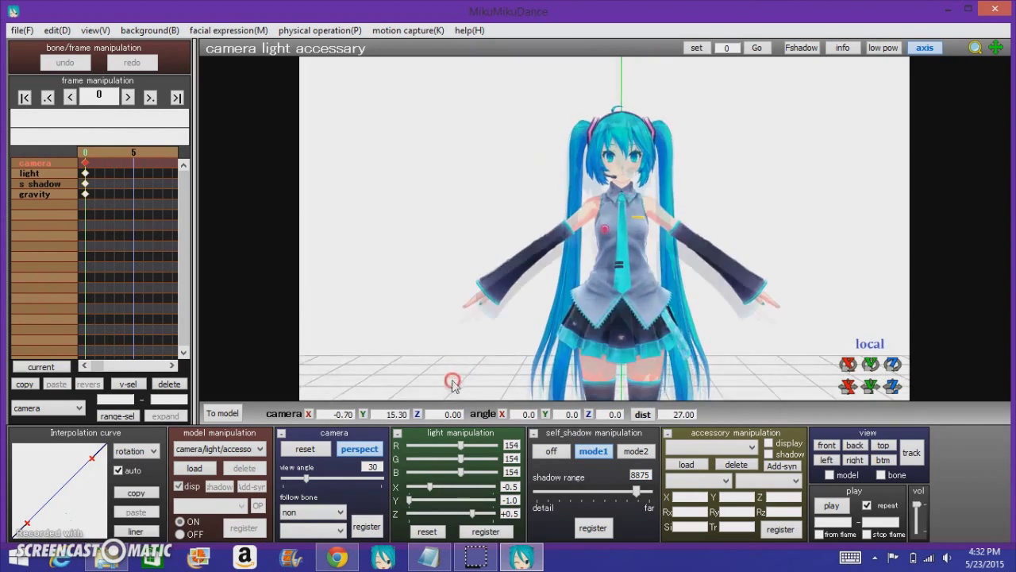
scroll(445, 400, up, 4)
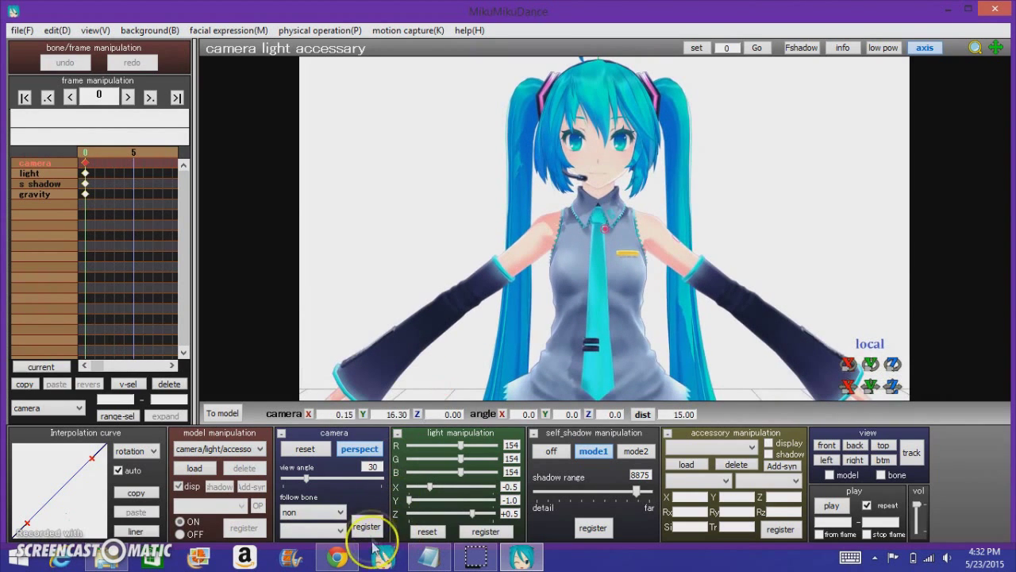
Step: On frame 30, move the camera sideways off the model to X 11.45, Y 16.25 and register it
click(148, 154)
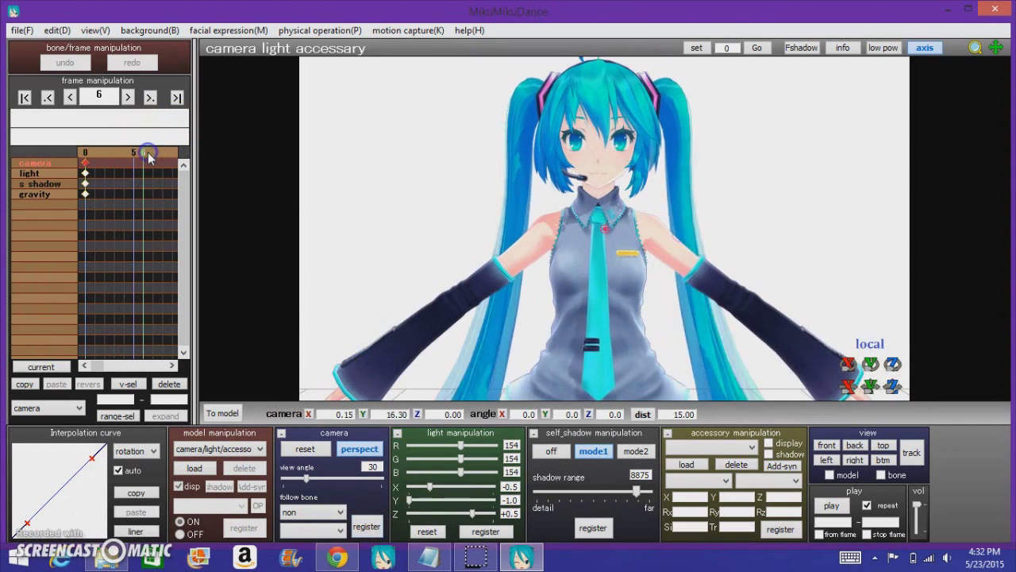
drag(150, 159, 171, 154)
click(170, 148)
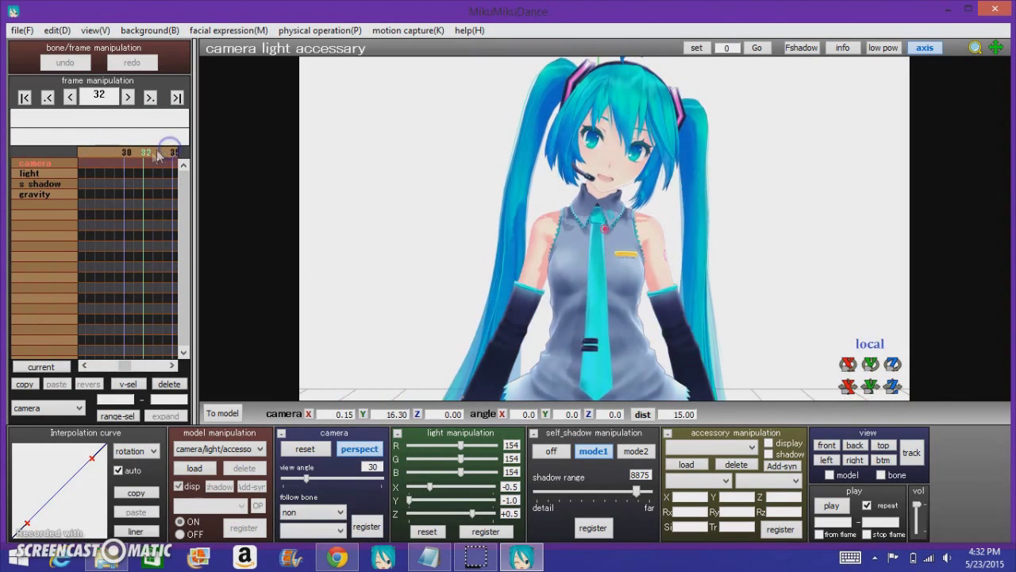
click(131, 151)
click(135, 151)
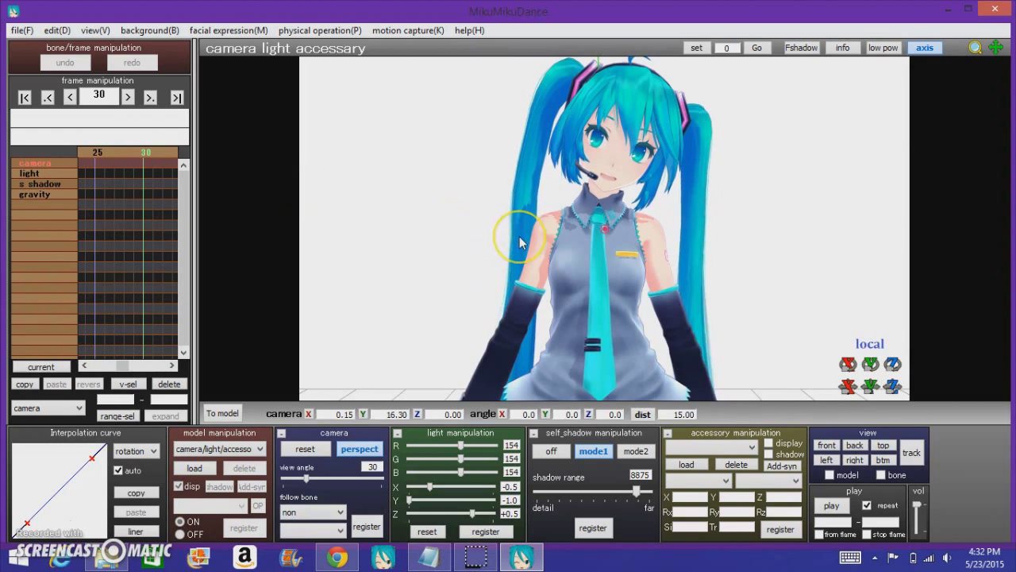
middle_drag(519, 238, 352, 237)
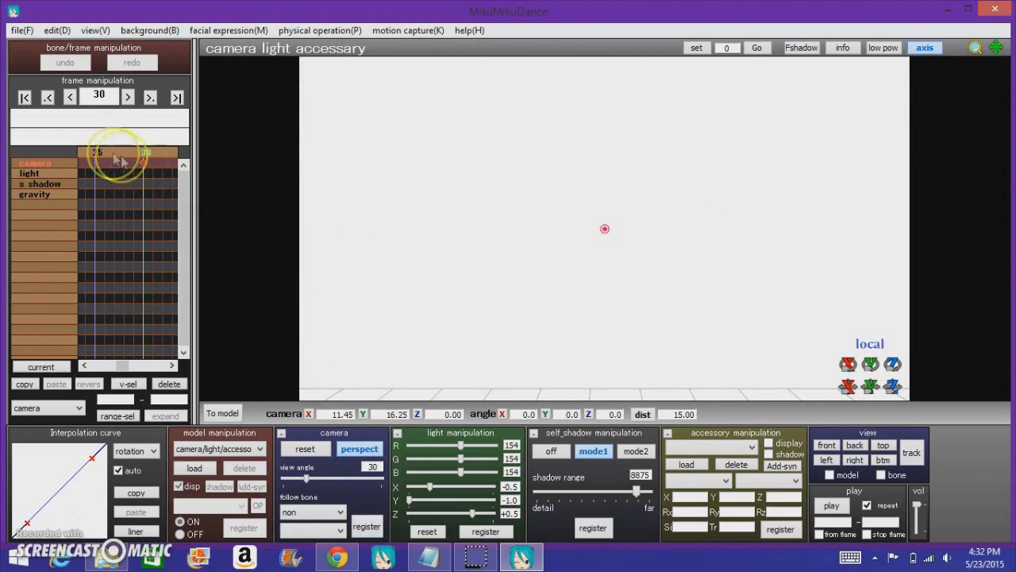
Step: Play the animation to check the camera move, and delete the camera keyframe on frame 30
drag(119, 161, 146, 154)
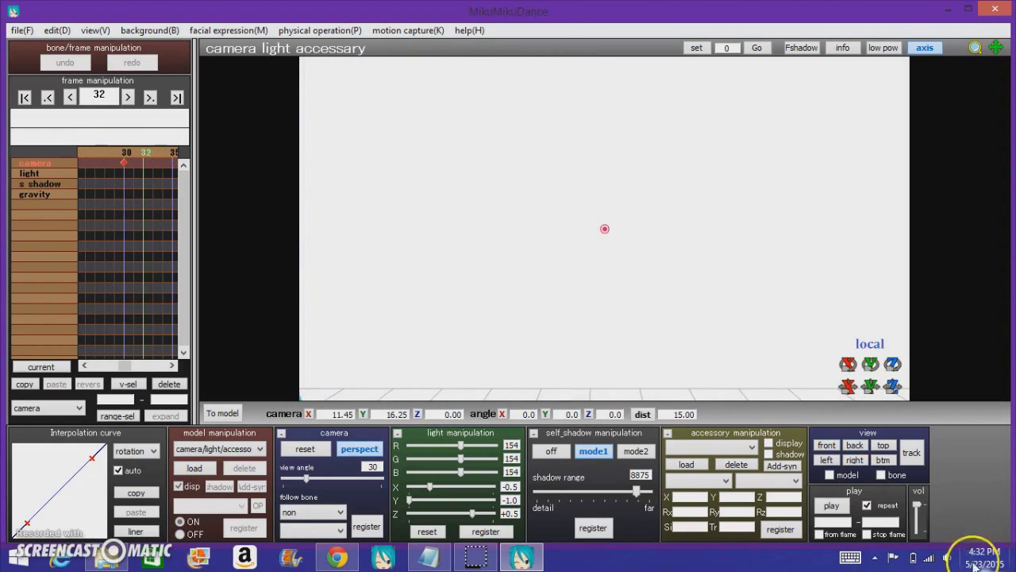
click(833, 506)
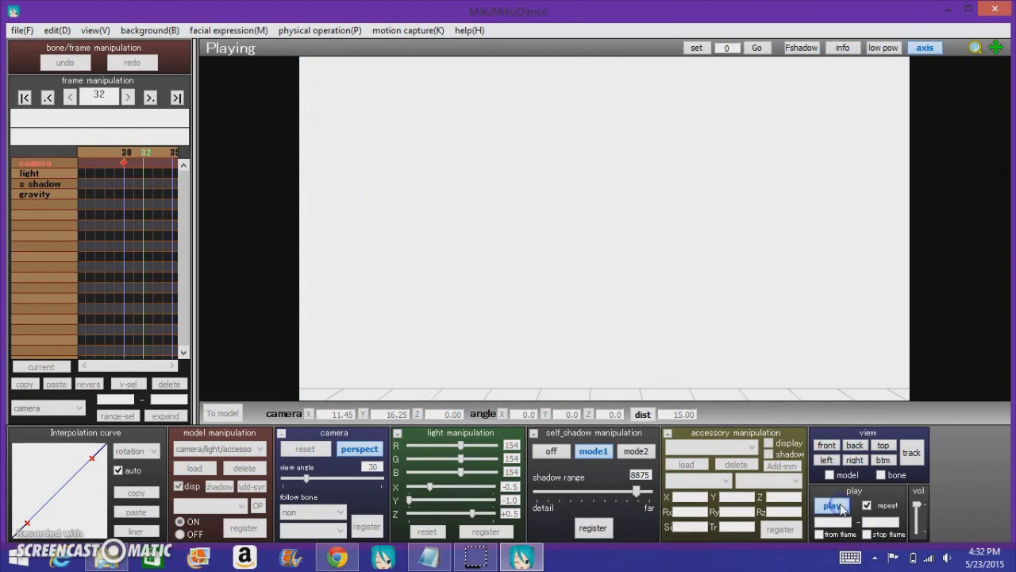
click(841, 506)
click(118, 161)
click(154, 163)
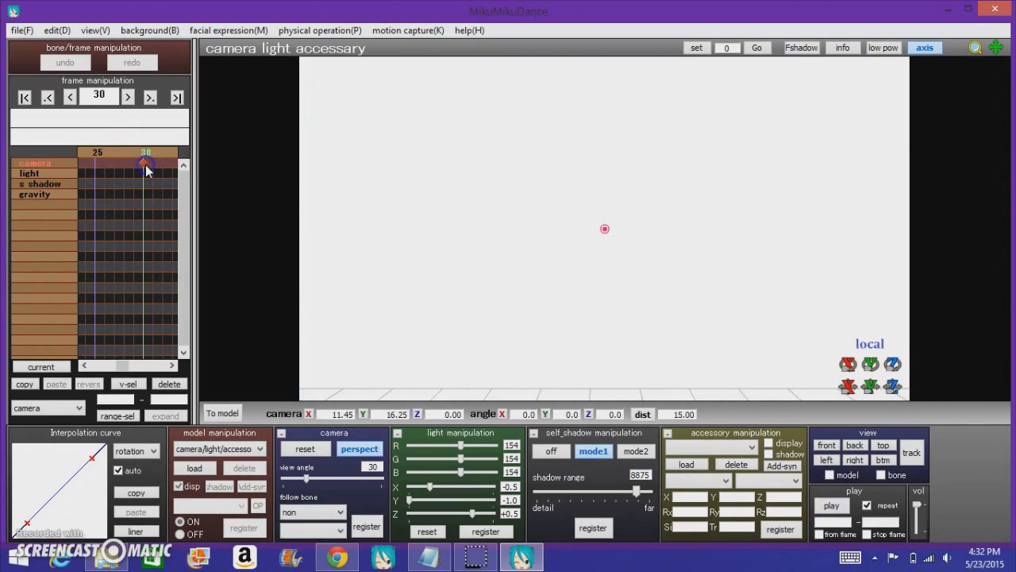
click(145, 187)
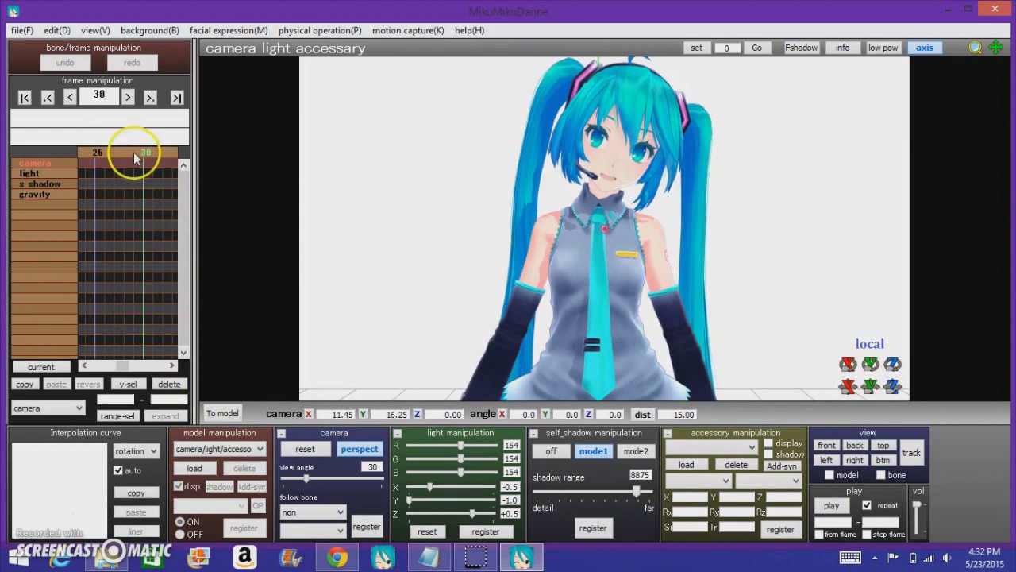
Step: Register the unchanged camera on frame 46, and on frame 76 register it moved to X 11.20, Y 16.90
drag(121, 153, 166, 162)
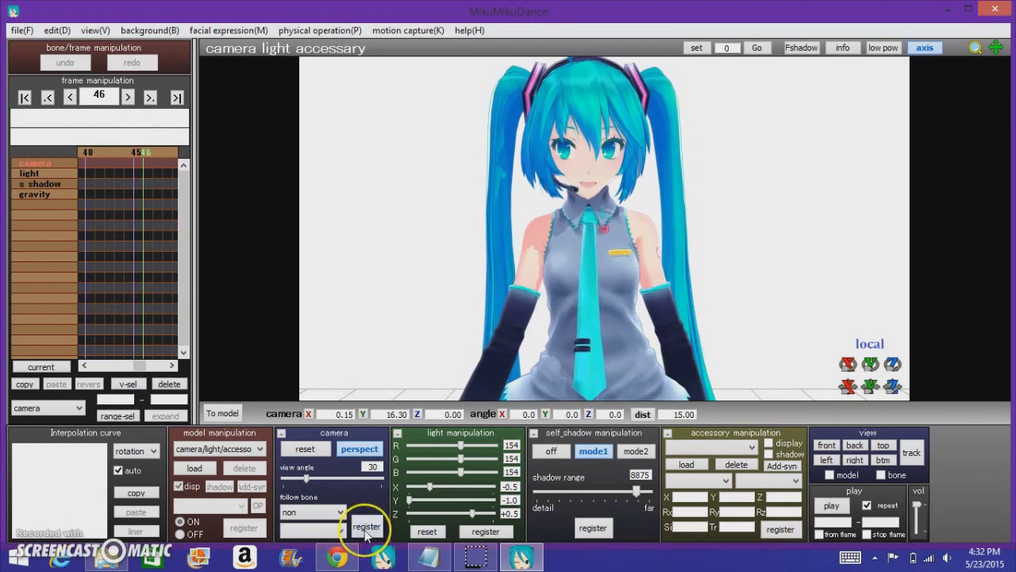
drag(153, 162, 167, 158)
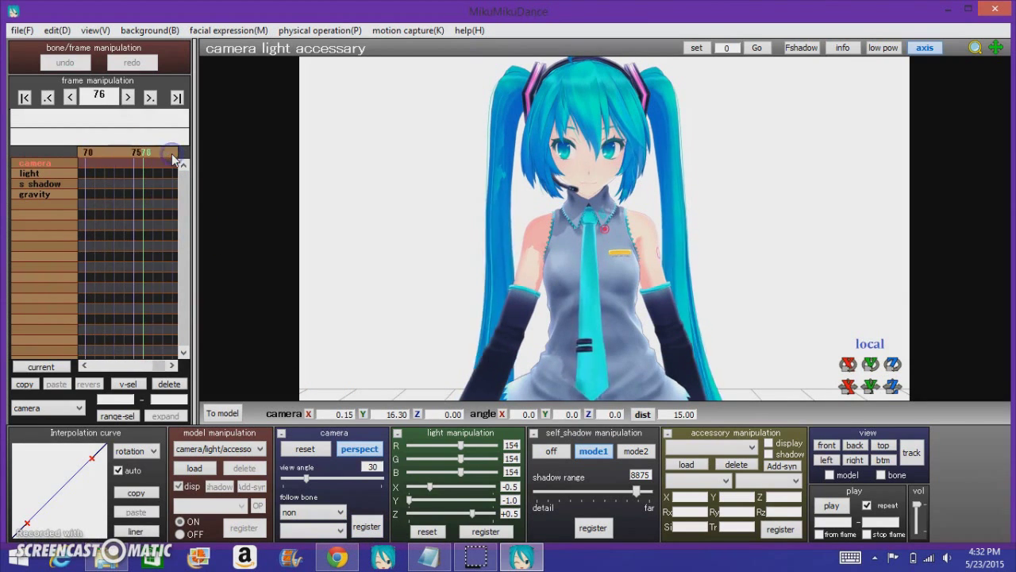
middle_drag(661, 321, 488, 349)
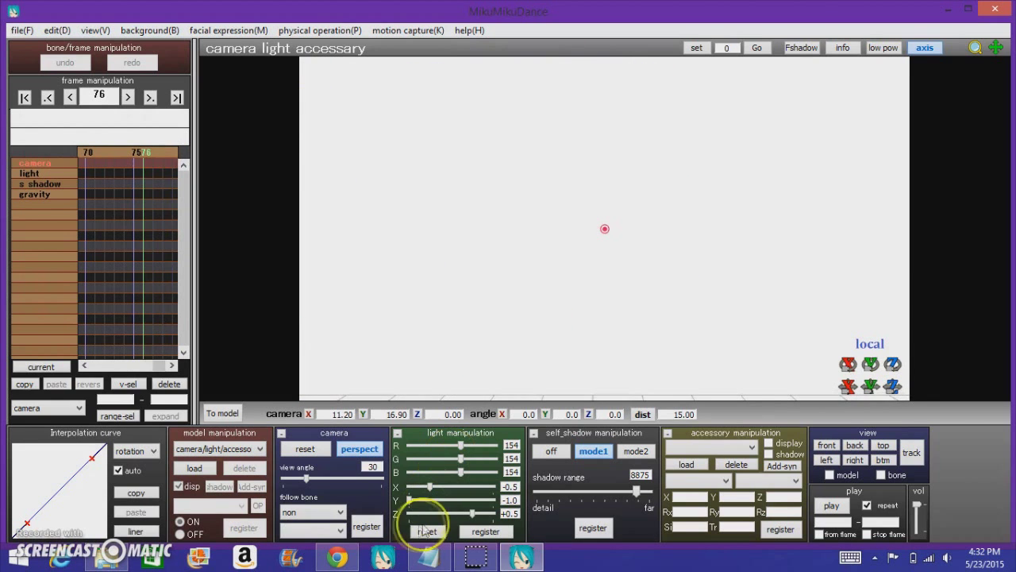
Step: Play the slower camera move to check it, and delete the camera keyframe on frame 76
click(832, 508)
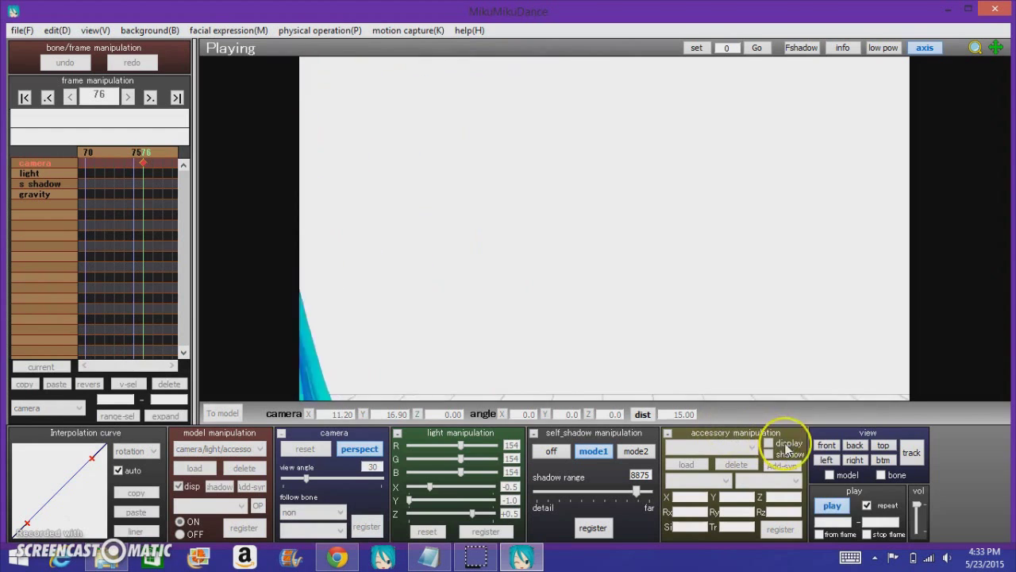
click(832, 505)
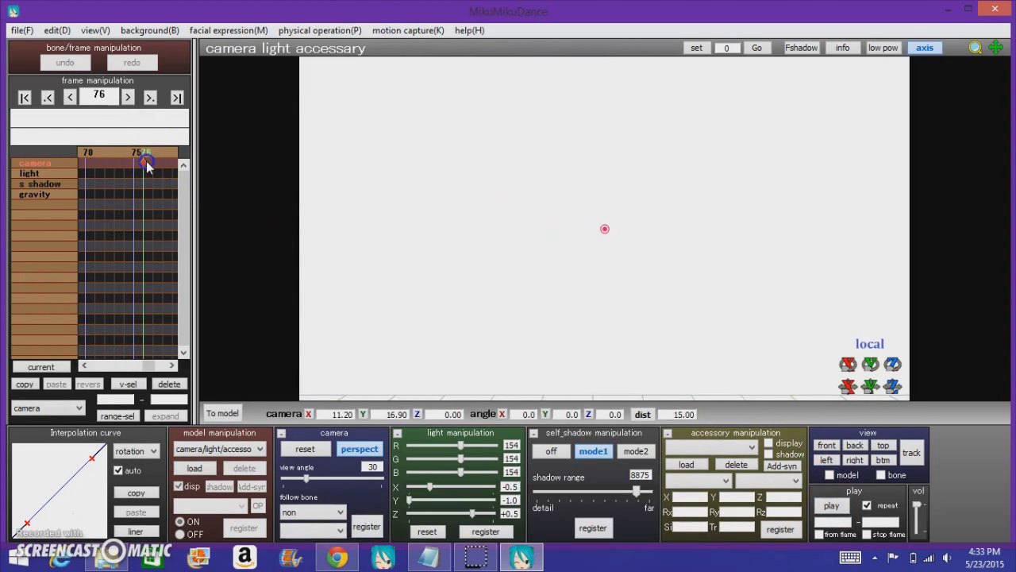
key(Delete)
Step: Go back to frame 46 and delete its camera keyframe
click(104, 153)
click(101, 152)
click(101, 151)
click(103, 151)
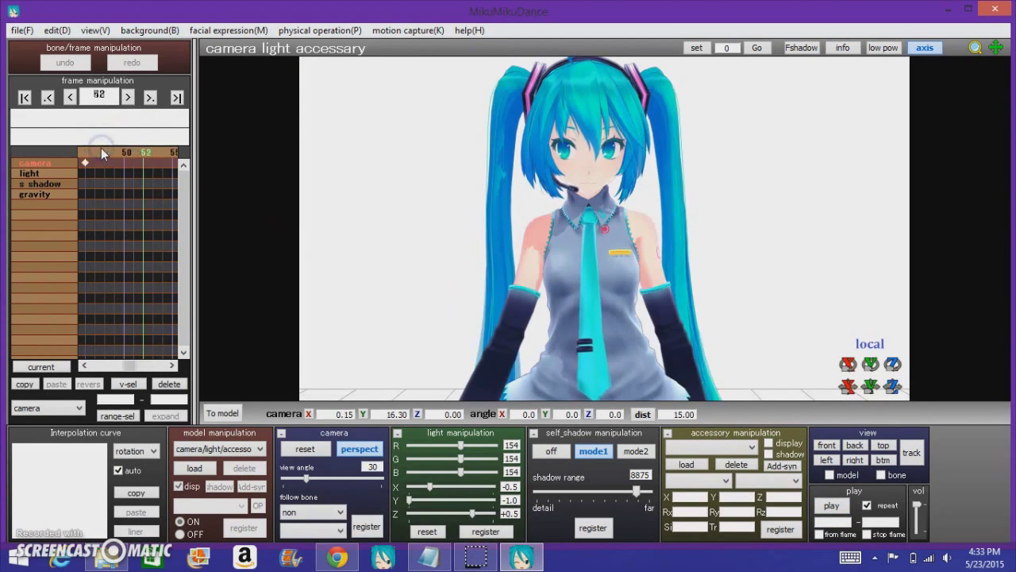
click(103, 151)
click(146, 154)
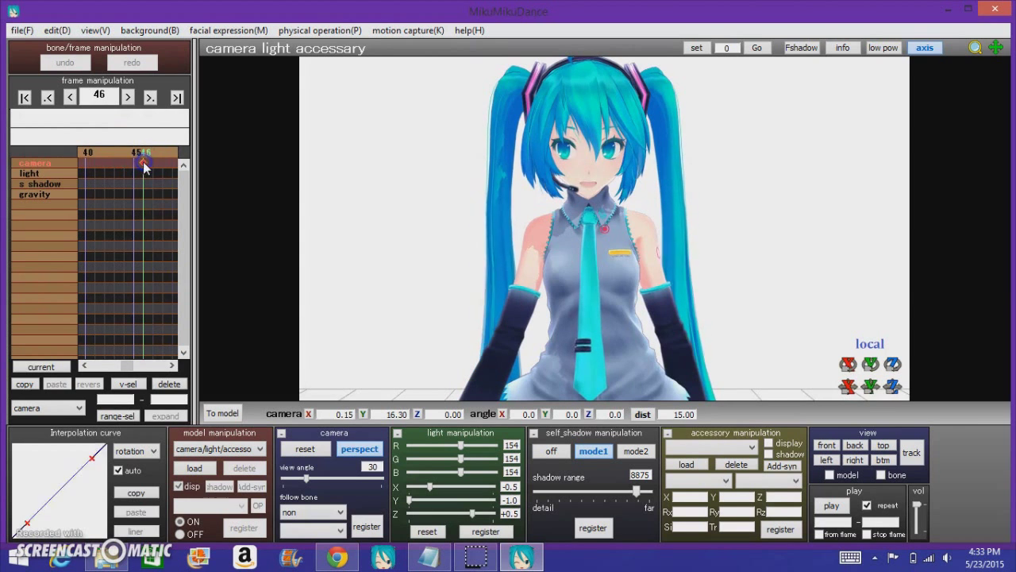
Step: On frame 46, pull the camera back to show the full body, at X 3.15, Y 10.85, distance 51.00
middle_drag(434, 251, 437, 264)
scroll(437, 264, down, 7)
scroll(436, 264, up, 7)
scroll(437, 264, down, 10)
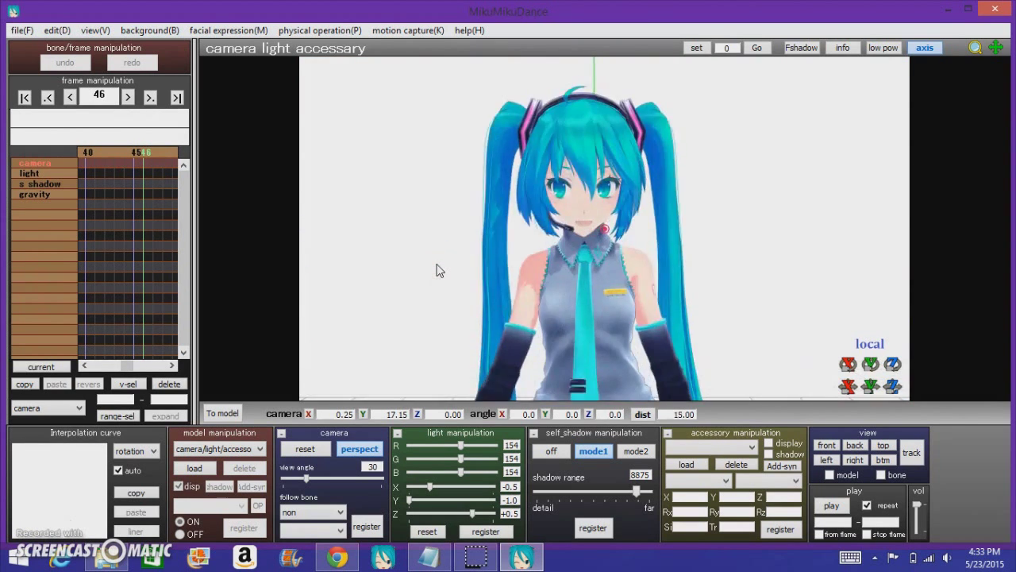
scroll(439, 270, down, 2)
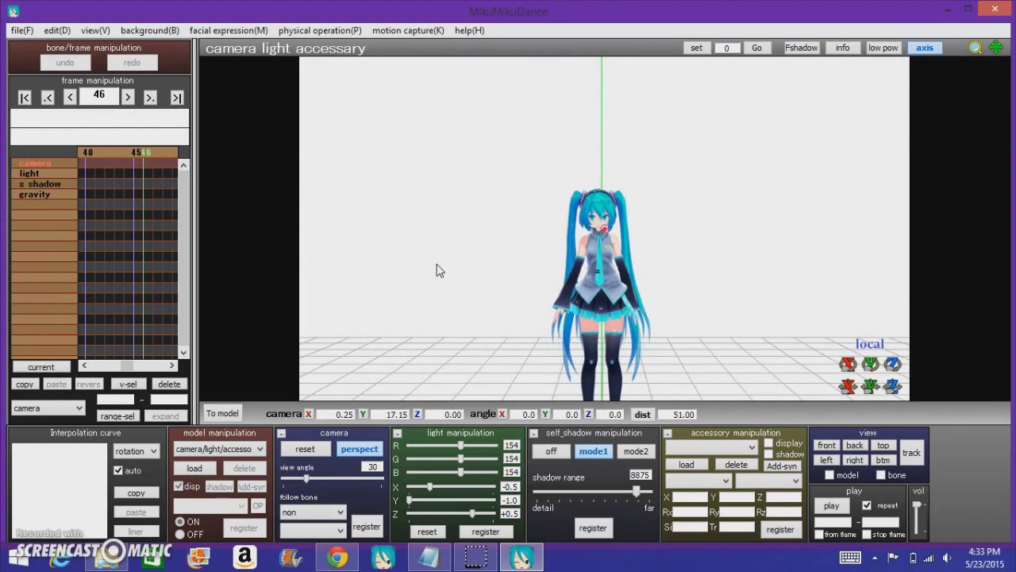
middle_drag(437, 264, 395, 175)
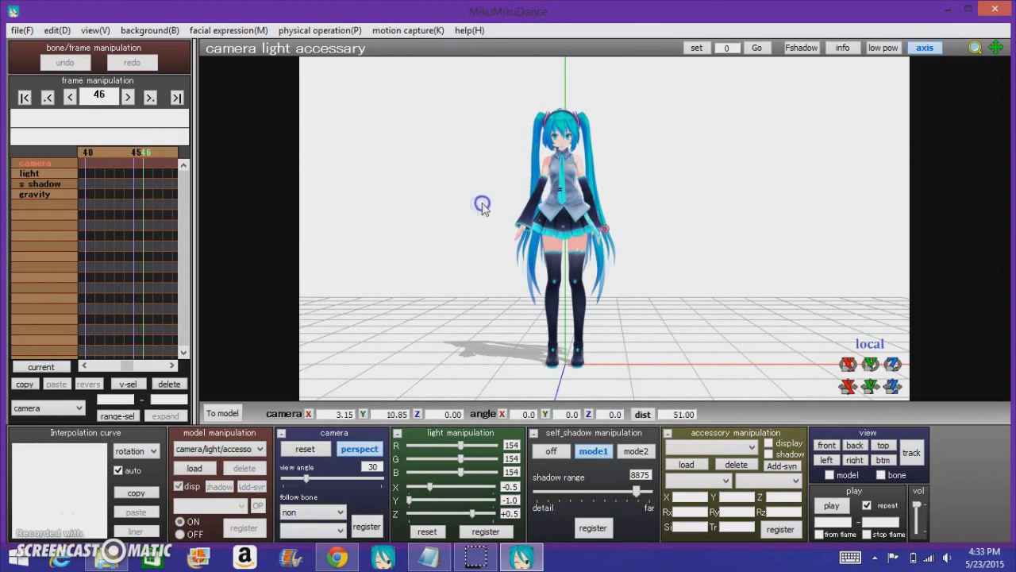
Step: Try orbiting, panning and zooming the camera around the model on frame 46
right_drag(506, 239, 474, 262)
scroll(474, 262, up, 4)
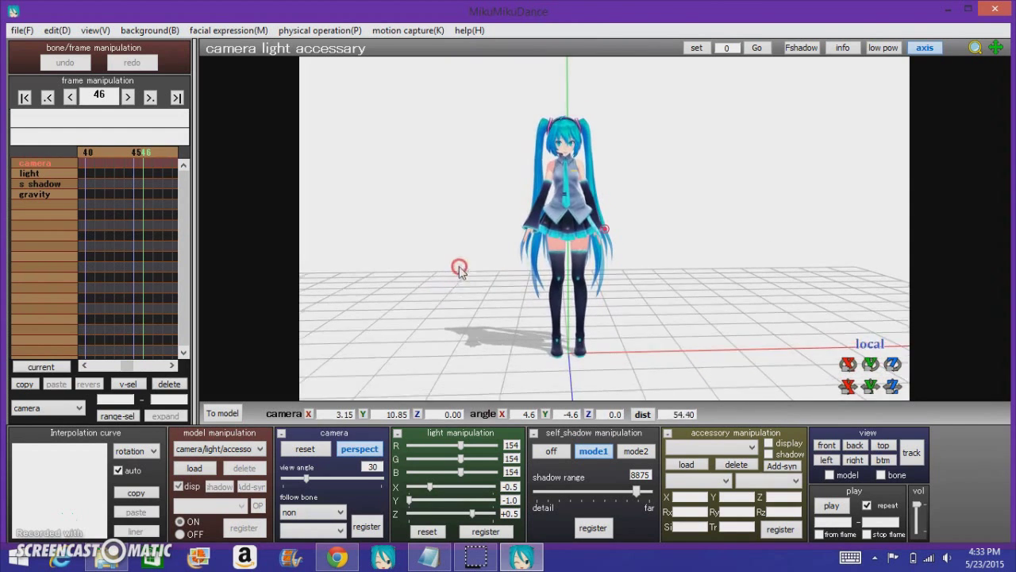
middle_drag(466, 250, 526, 251)
scroll(357, 297, up, 2)
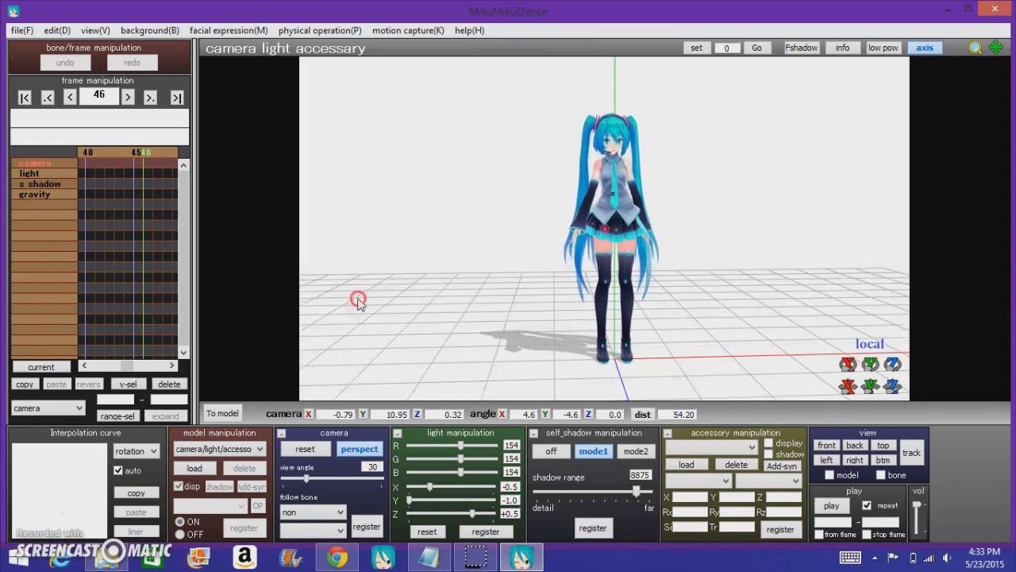
middle_drag(496, 286, 494, 340)
scroll(461, 315, up, 10)
scroll(461, 315, down, 2)
scroll(494, 341, down, 8)
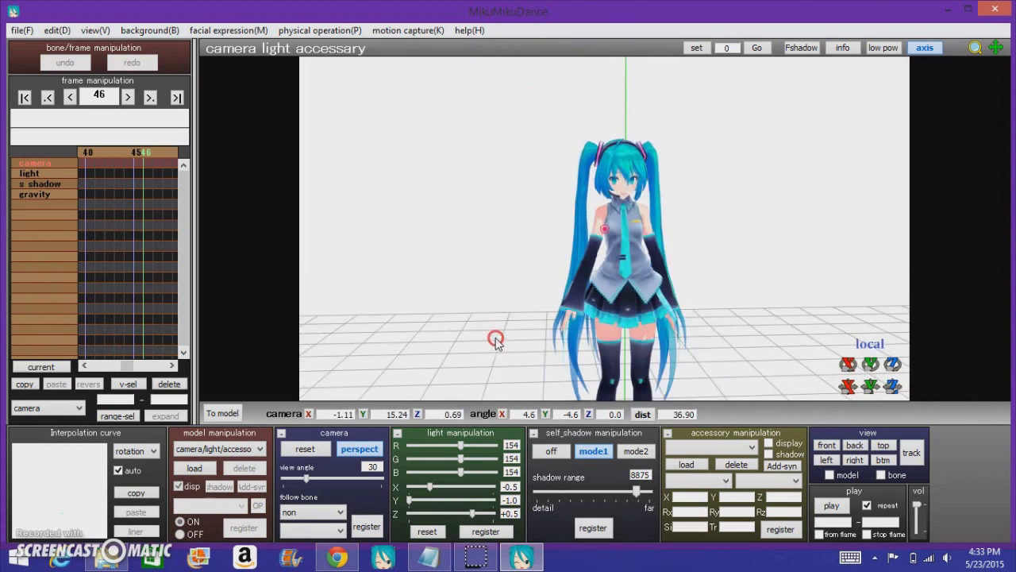
right_drag(524, 354, 513, 325)
middle_drag(512, 325, 491, 355)
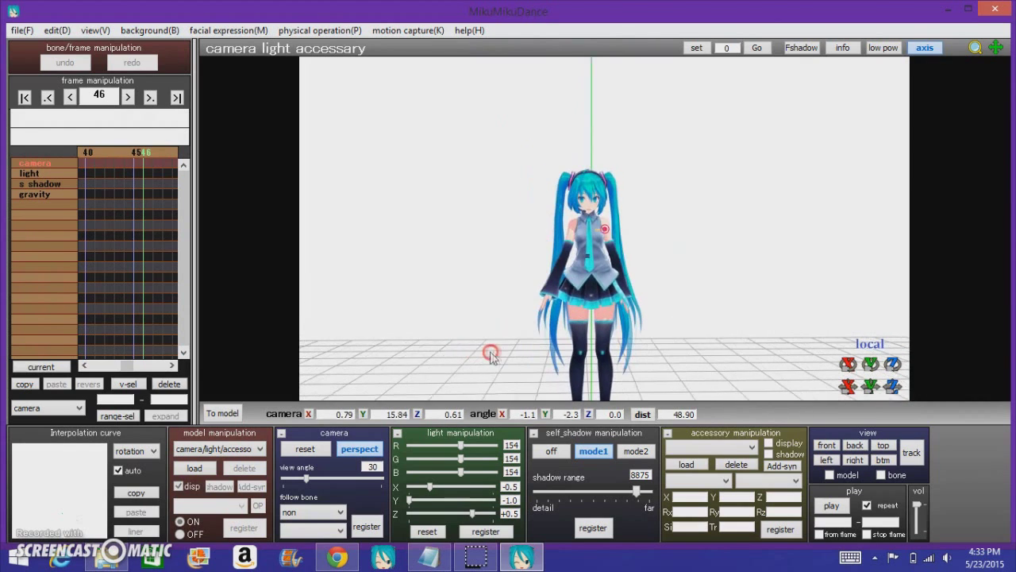
right_drag(556, 286, 488, 285)
Step: Switch to the model and back to camera mode, and try turning the camera to the model's side and back to the front
key(Tab)
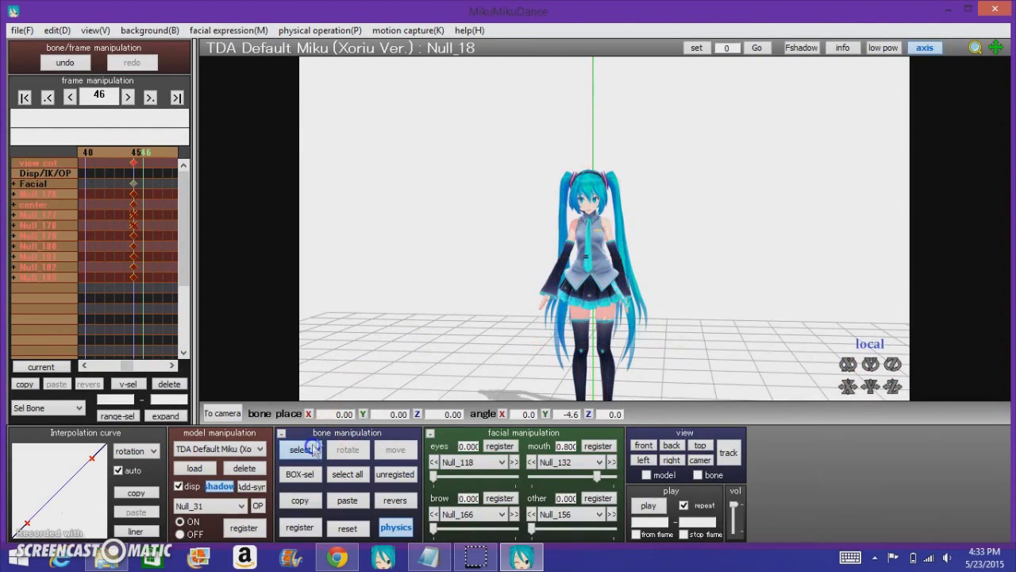
click(261, 452)
click(255, 464)
right_drag(579, 336, 451, 333)
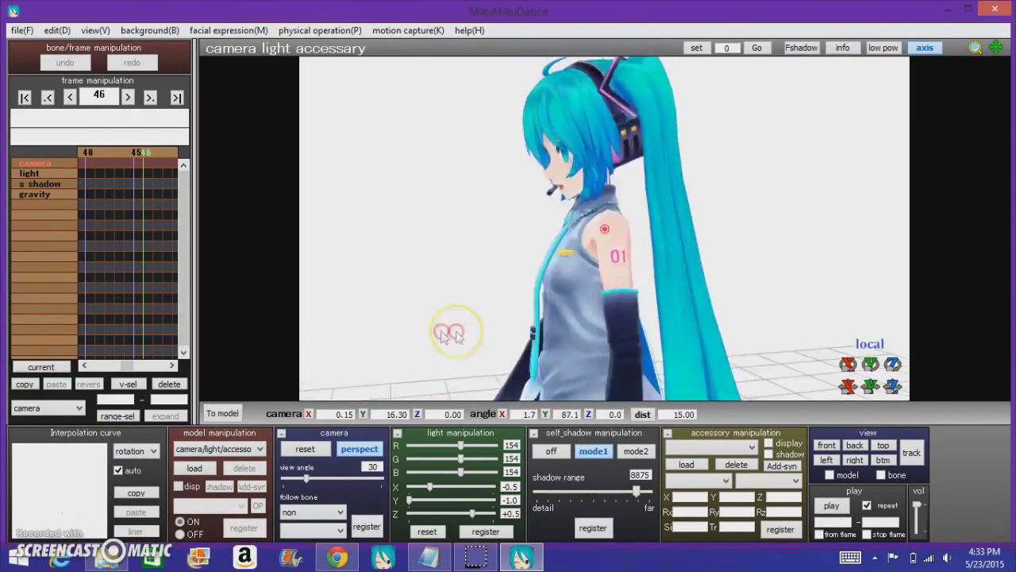
right_drag(449, 337, 589, 322)
right_drag(524, 310, 553, 308)
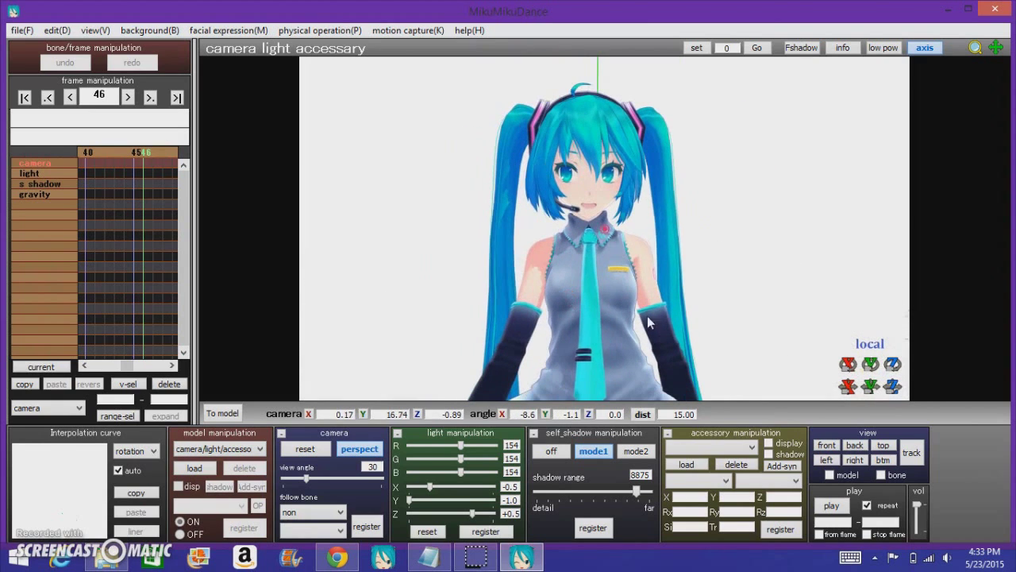
Step: Try shifting the camera along its local X and Z axes and rotating it about Y, and reframe the model at distance 3.00
drag(849, 387, 541, 146)
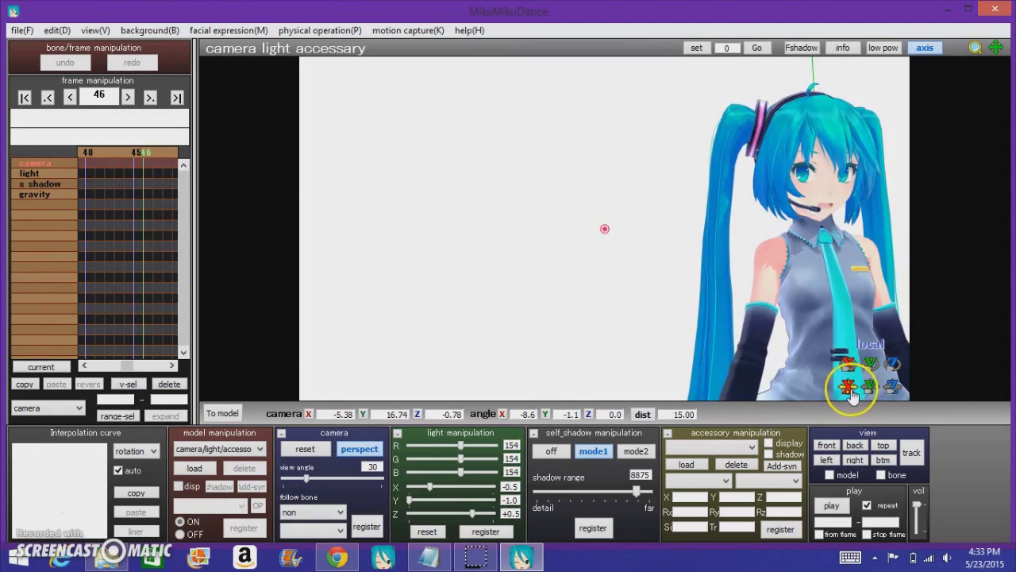
drag(849, 393, 604, 206)
drag(900, 387, 585, 67)
drag(872, 367, 651, 328)
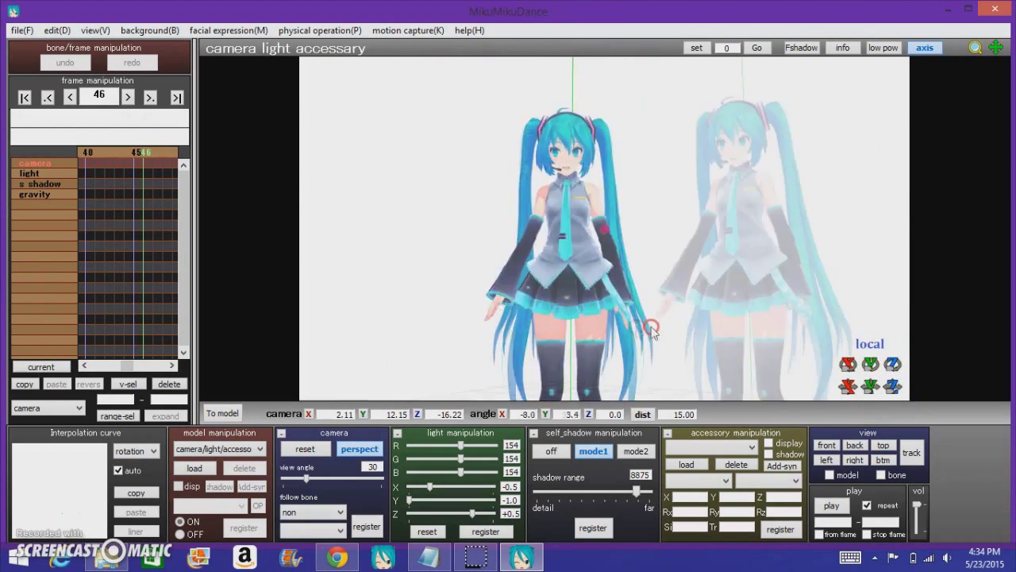
right_drag(651, 329, 668, 325)
middle_drag(669, 326, 657, 403)
scroll(657, 404, up, 2)
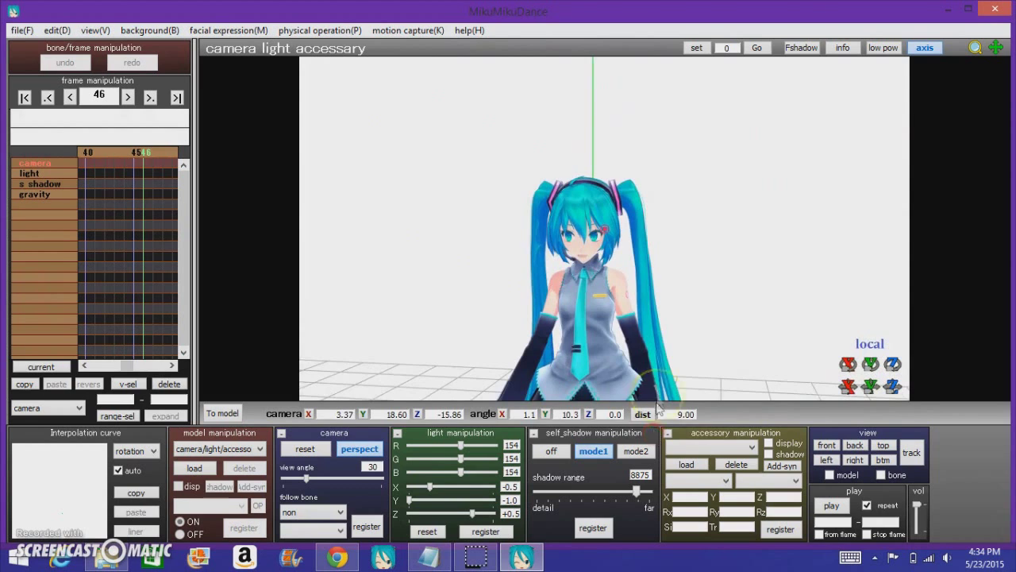
scroll(657, 407, up, 3)
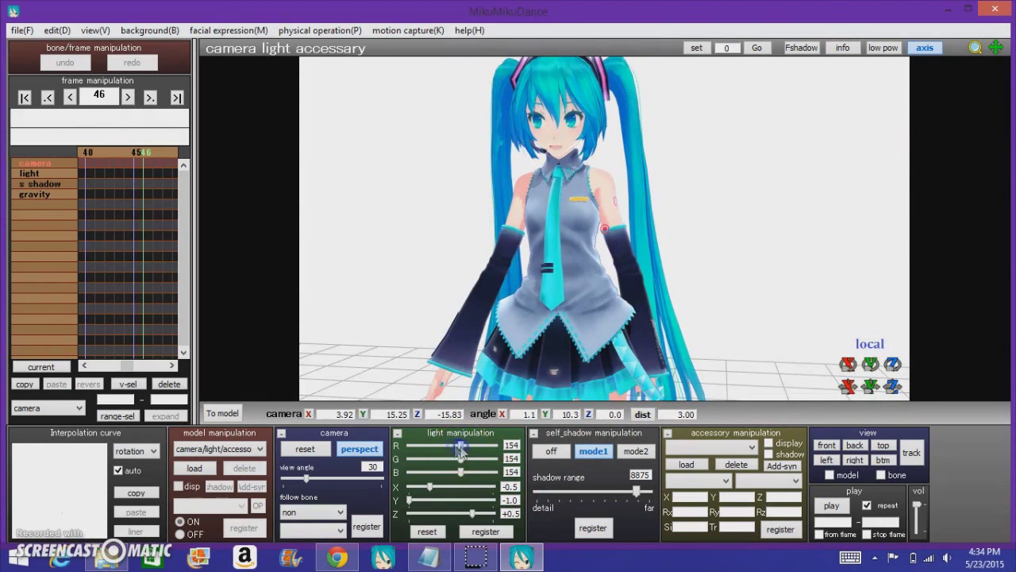
Step: Try a bluish light with red at 0, less green and more blue, and go back to frame 45
mouse_move(460, 450)
mouse_down()
mouse_move(415, 448)
mouse_move(470, 446)
mouse_up()
drag(550, 444, 375, 442)
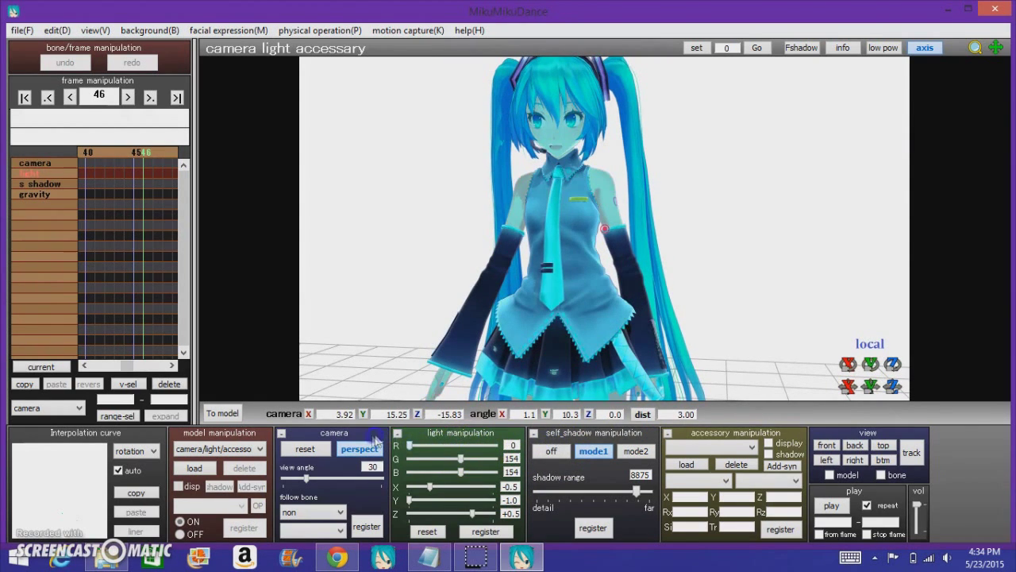
drag(459, 459, 483, 473)
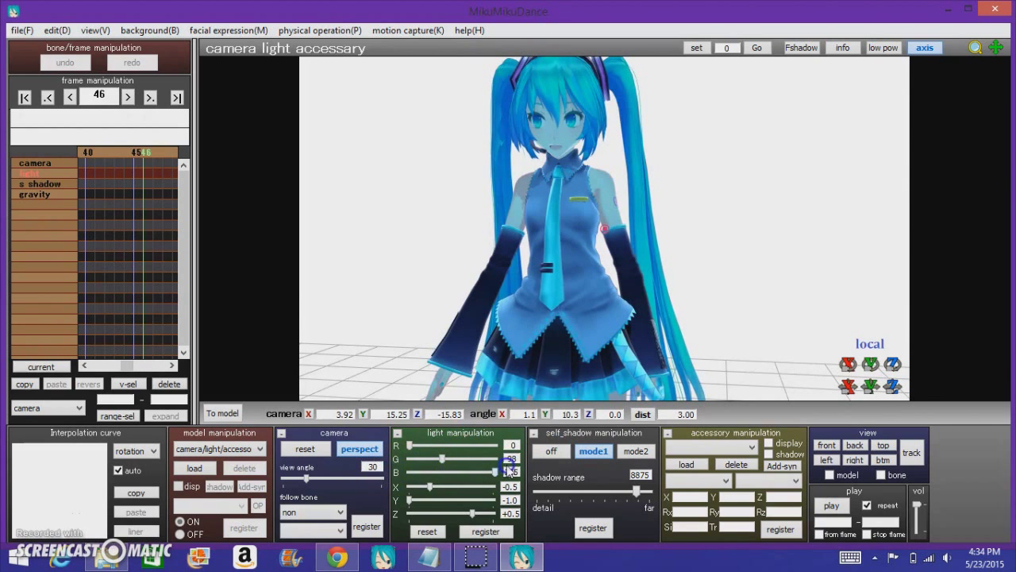
click(138, 153)
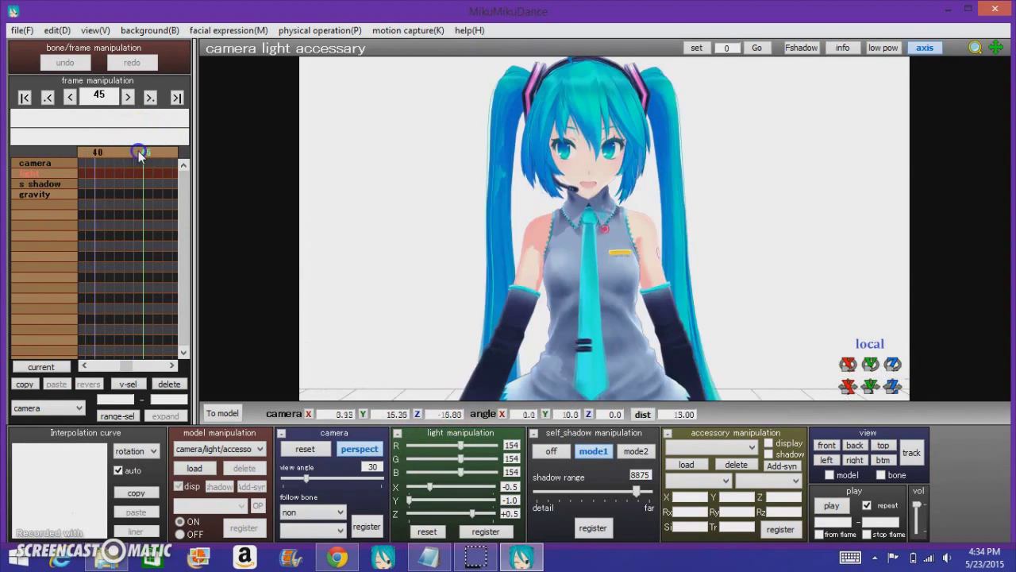
Step: Try self-shadow ranges of 9999 and 9403 on frame 45
middle_drag(384, 340, 409, 318)
scroll(367, 356, down, 4)
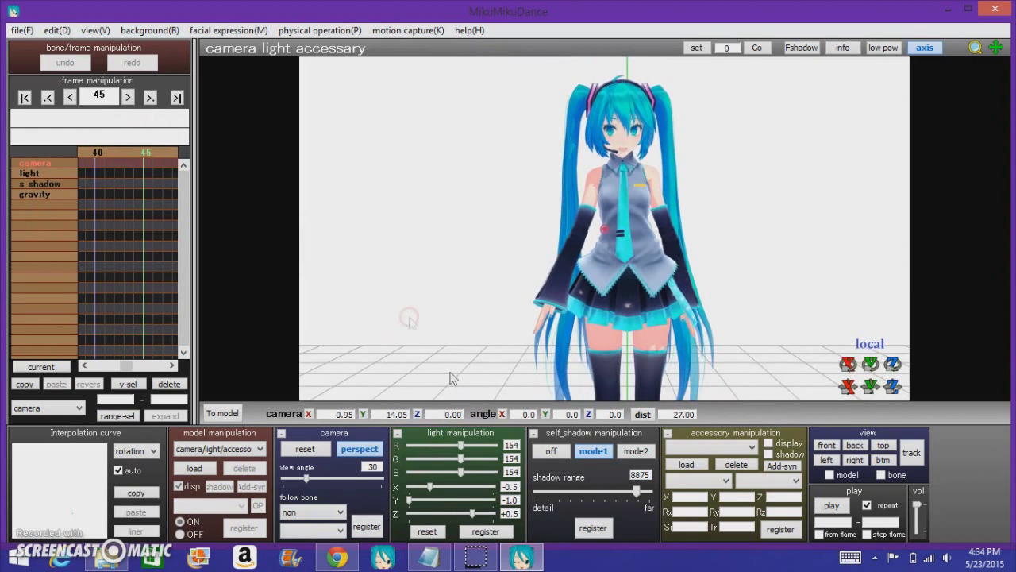
click(636, 497)
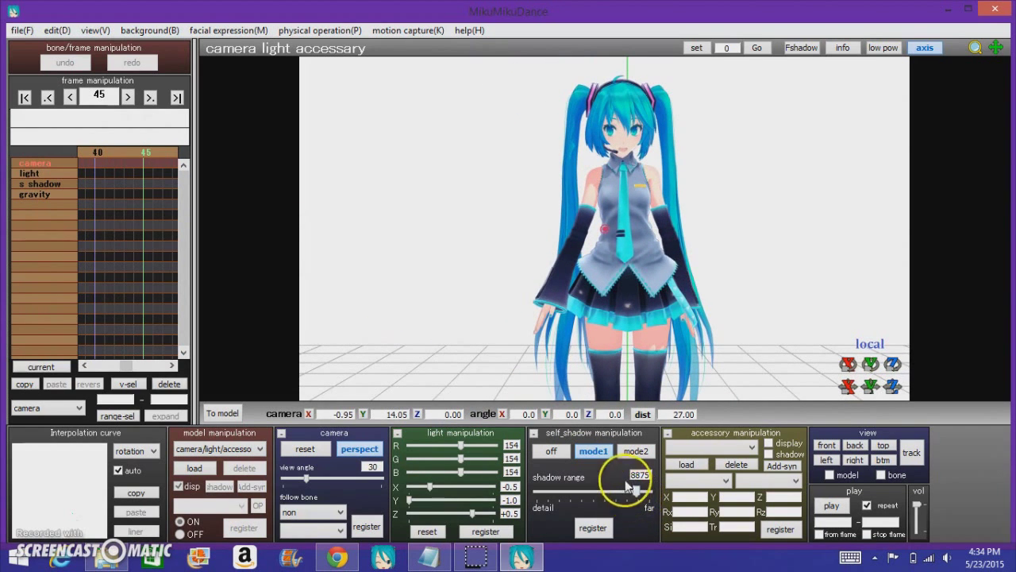
middle_drag(566, 333, 513, 279)
right_drag(513, 279, 512, 301)
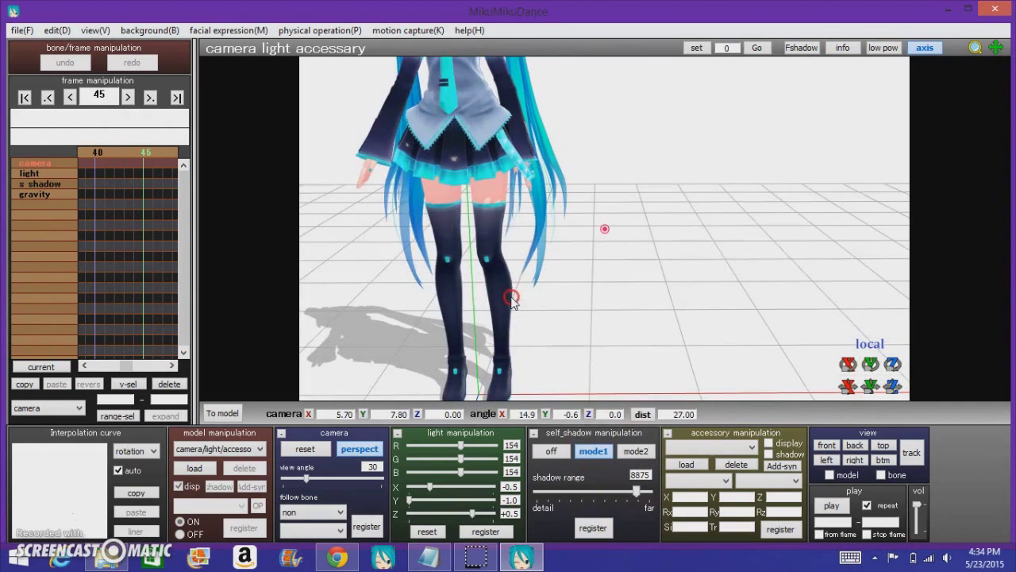
drag(637, 491, 674, 497)
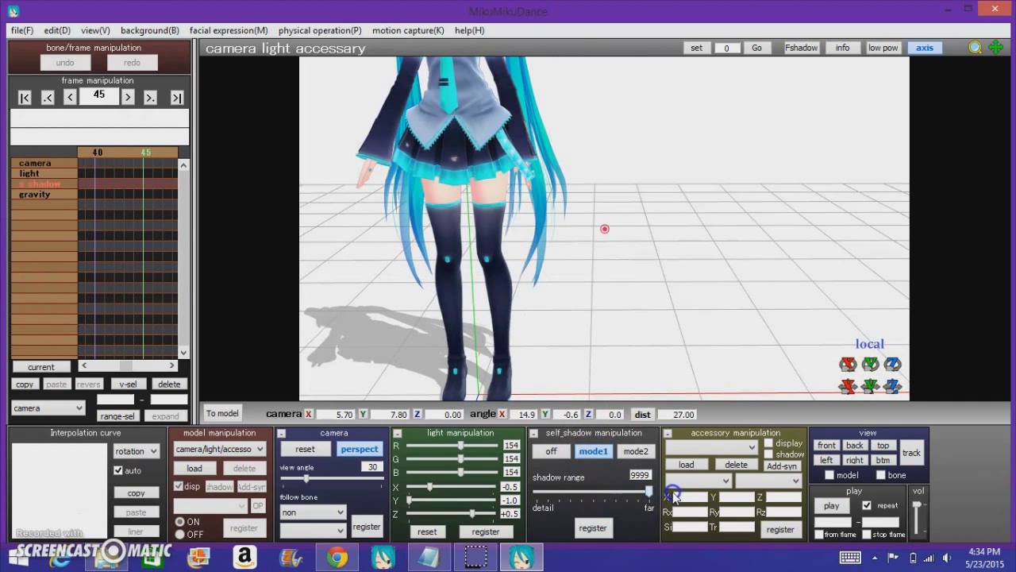
middle_drag(431, 294, 534, 377)
right_drag(605, 372, 613, 357)
drag(649, 491, 645, 490)
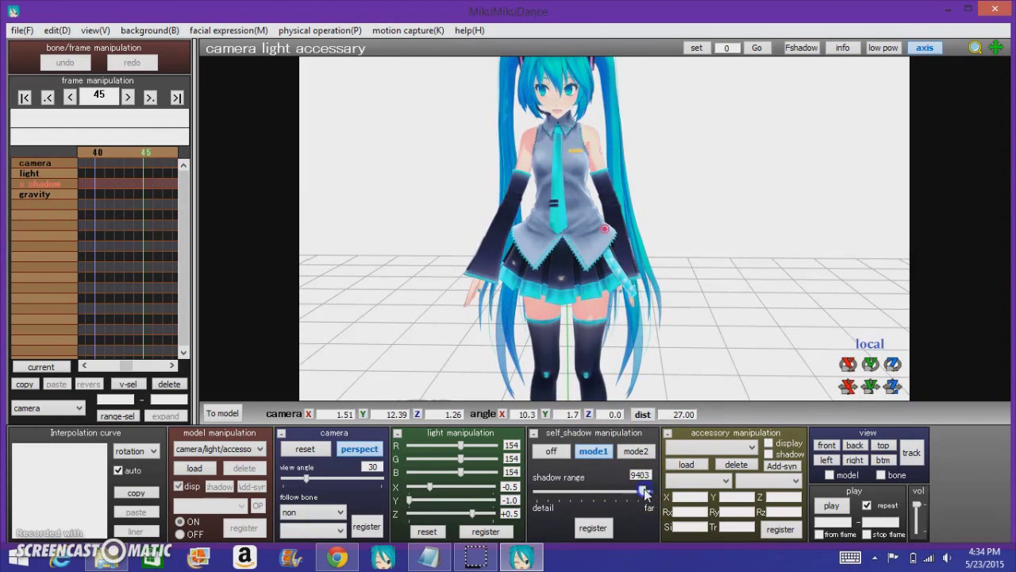
Step: Return to frame 0 and load the TDA Sakura Miku model from the Model folder
drag(115, 152, 85, 153)
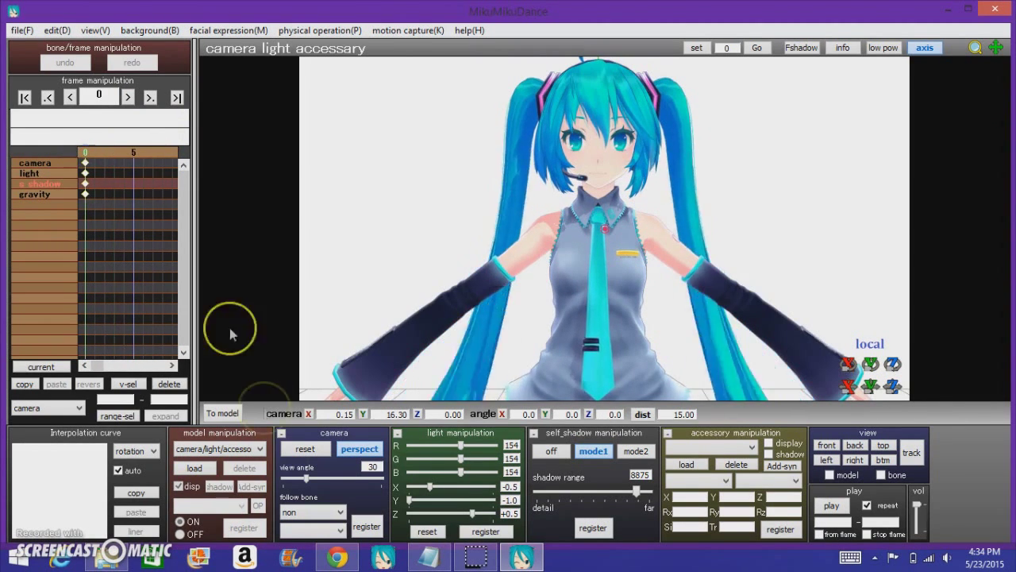
click(200, 471)
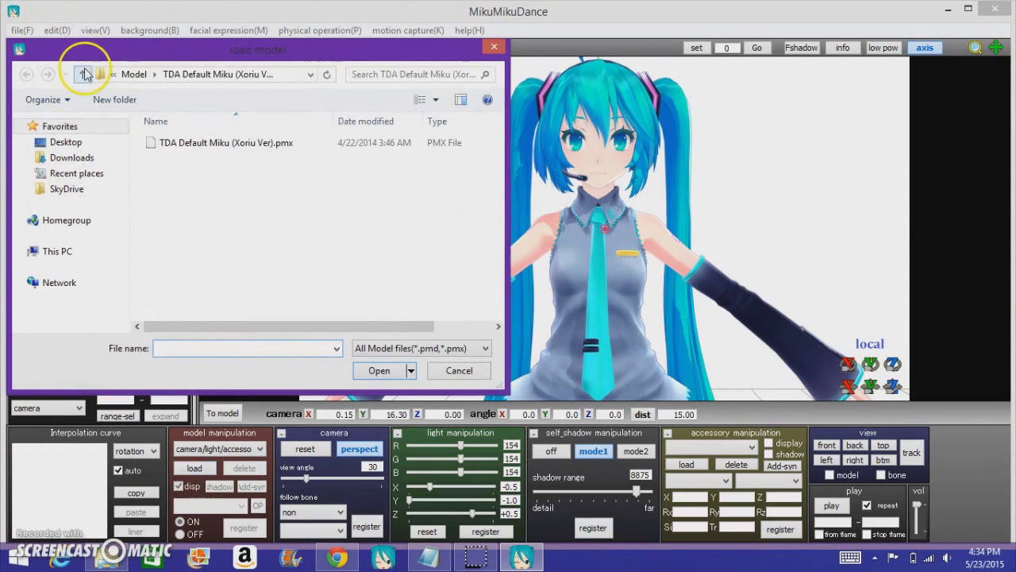
click(82, 74)
click(169, 156)
double_click(169, 157)
double_click(168, 156)
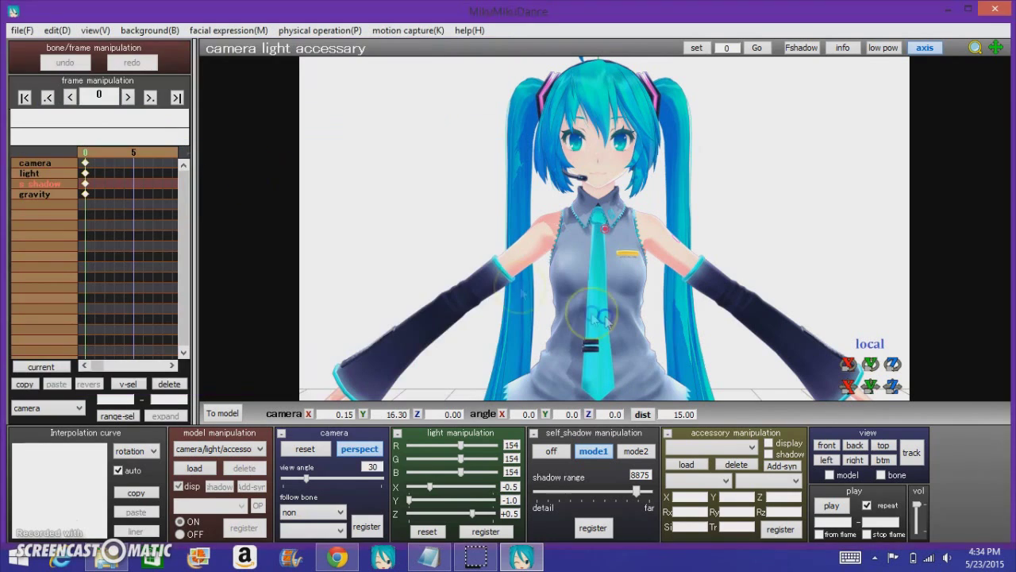
click(495, 329)
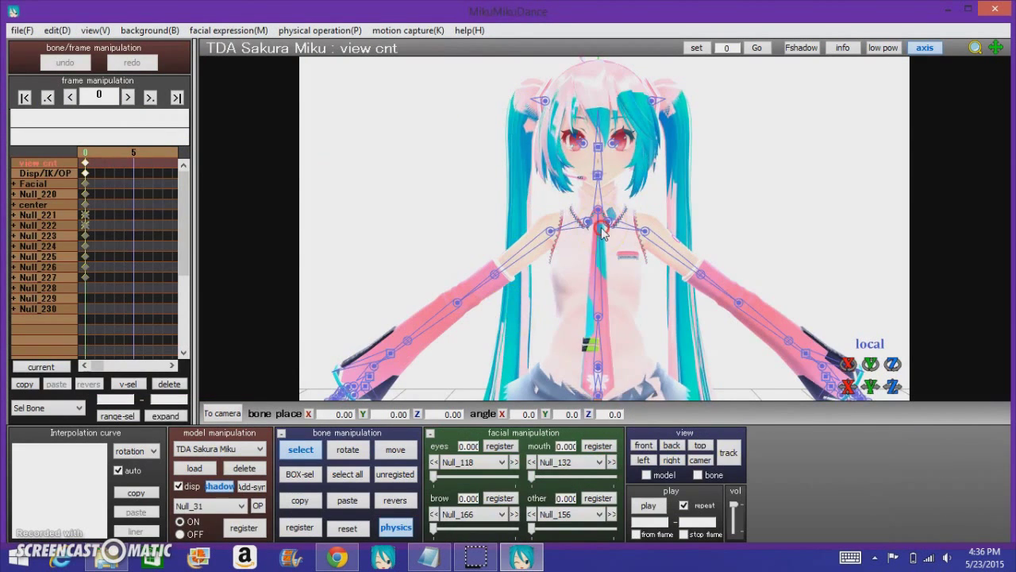
Step: Select all bones of TDA Sakura Miku and move the model along X to 11.45, beside the first Miku
middle_drag(598, 269, 588, 223)
scroll(588, 224, down, 5)
middle_drag(597, 312, 593, 283)
scroll(593, 283, down, 5)
click(346, 474)
drag(848, 387, 506, 55)
middle_drag(579, 245, 538, 245)
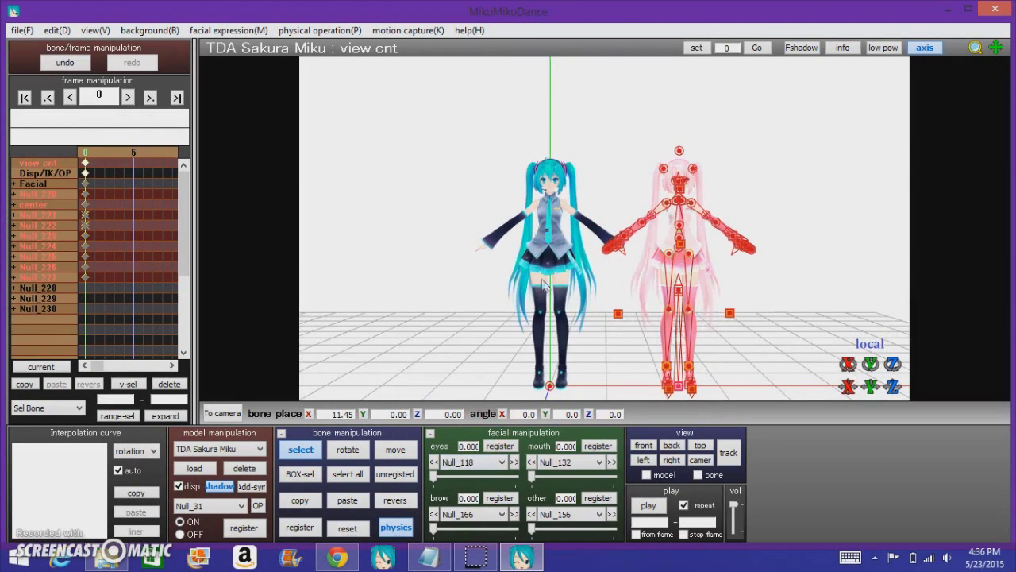
Step: Register Sakura Miku's new position on frame 0, and turn off bone selection to view both models
click(300, 527)
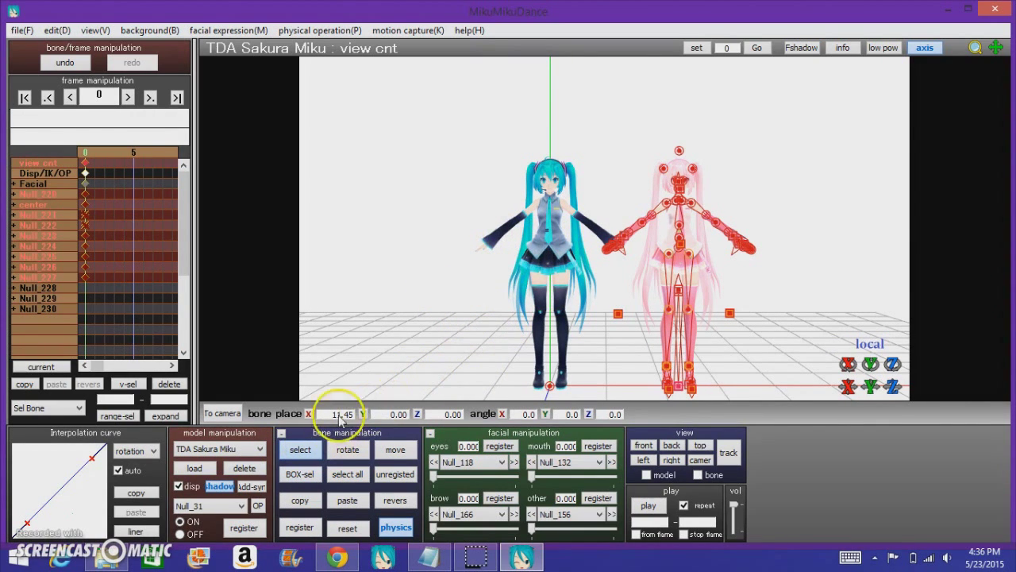
click(314, 446)
scroll(534, 286, up, 3)
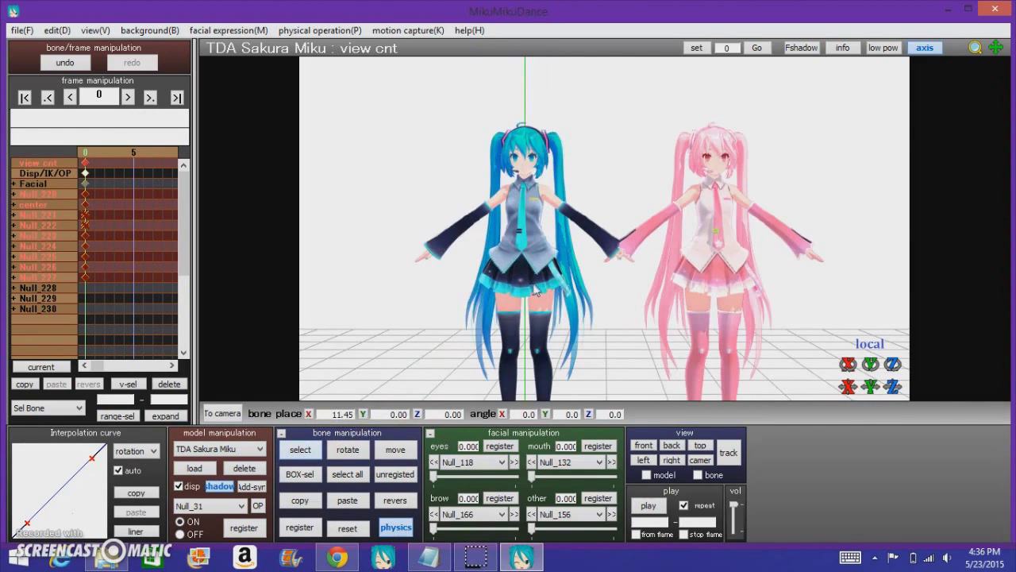
middle_drag(597, 233, 594, 282)
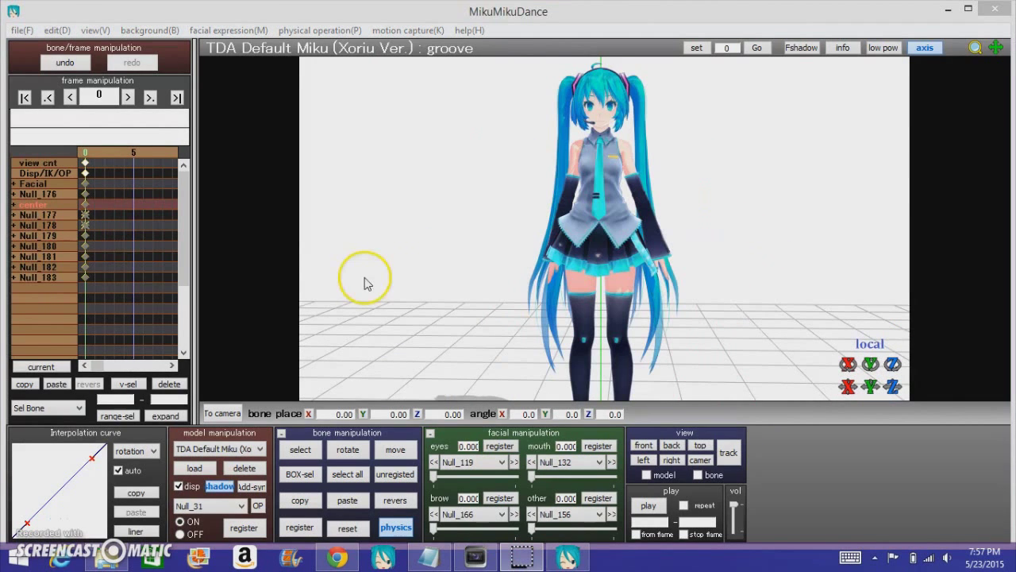
Step: Save the project in the UserFile folder under the file name aiehdandian
click(394, 238)
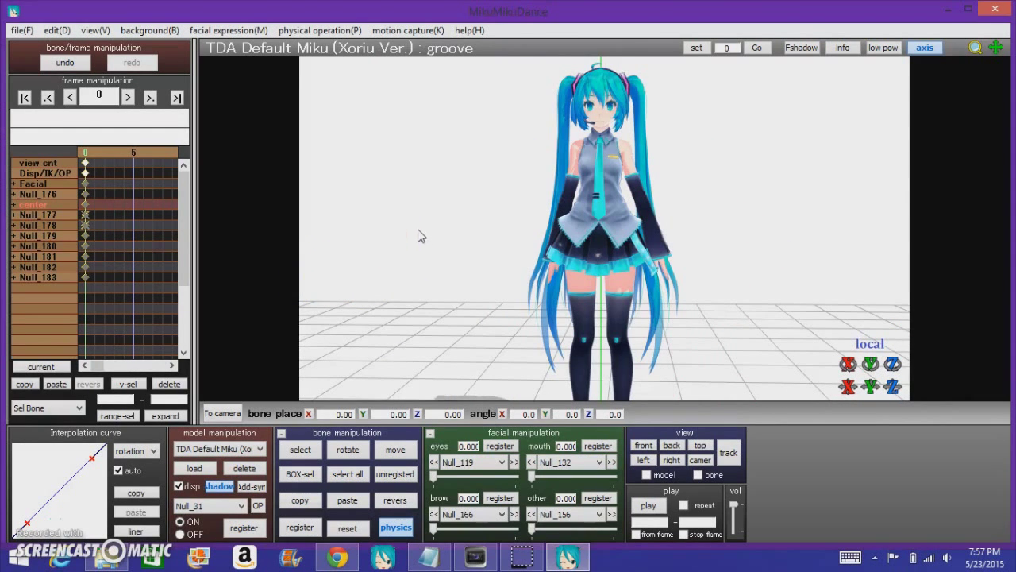
mouse_move(418, 230)
right_down()
mouse_move(384, 229)
mouse_move(404, 231)
right_up()
middle_drag(404, 231, 393, 253)
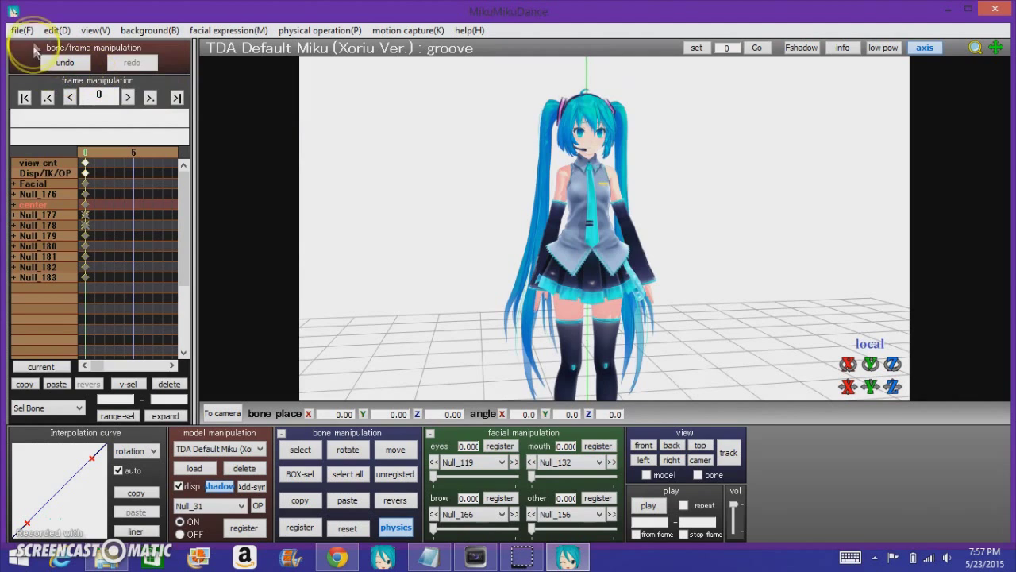
click(21, 31)
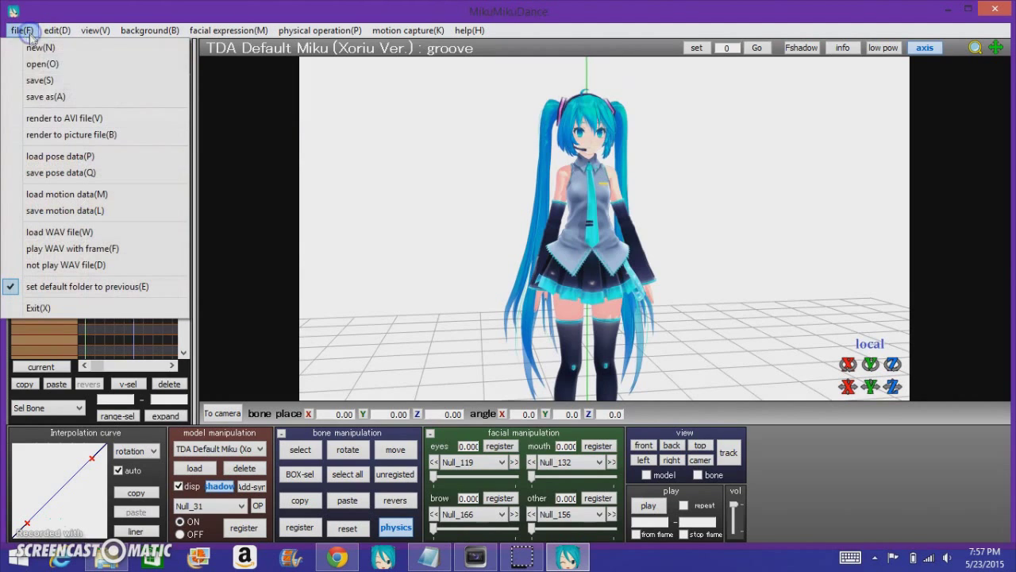
click(69, 96)
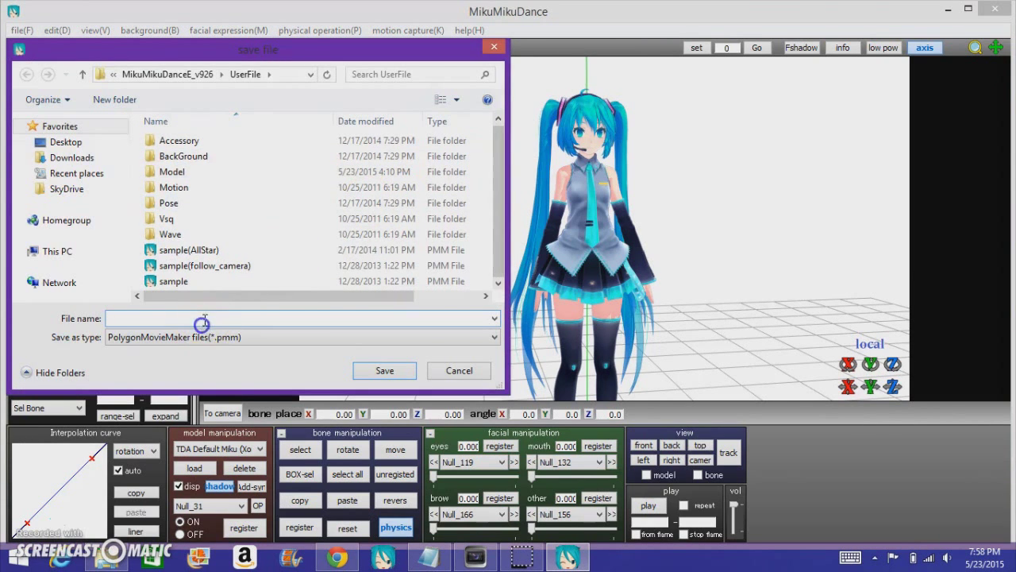
click(239, 320)
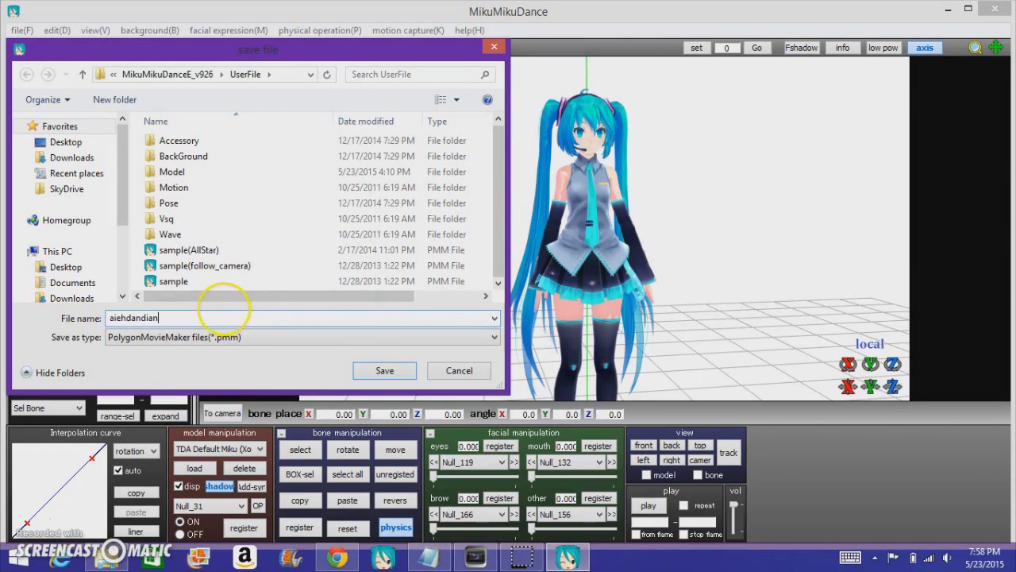
key(Return)
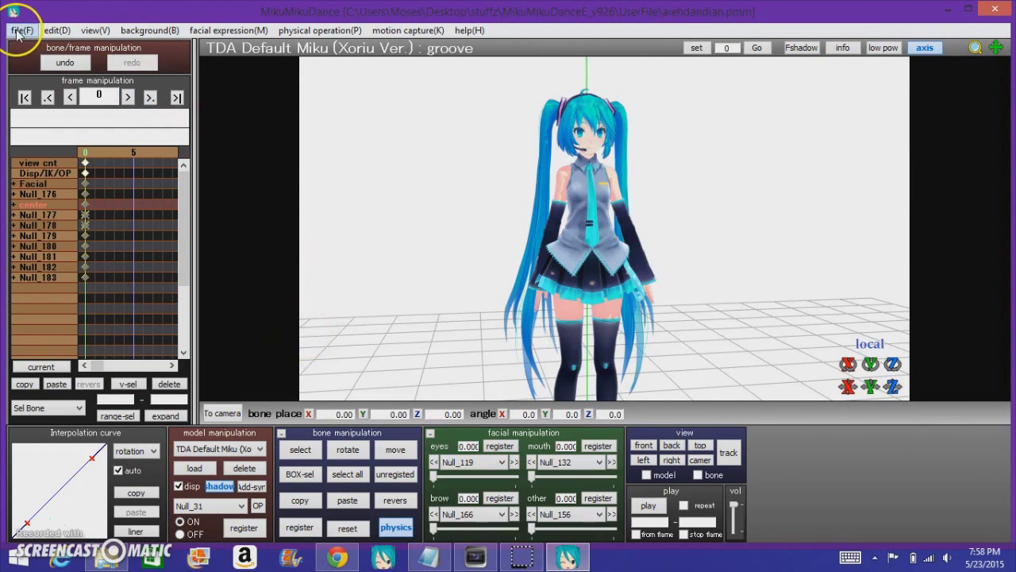
click(18, 33)
click(421, 179)
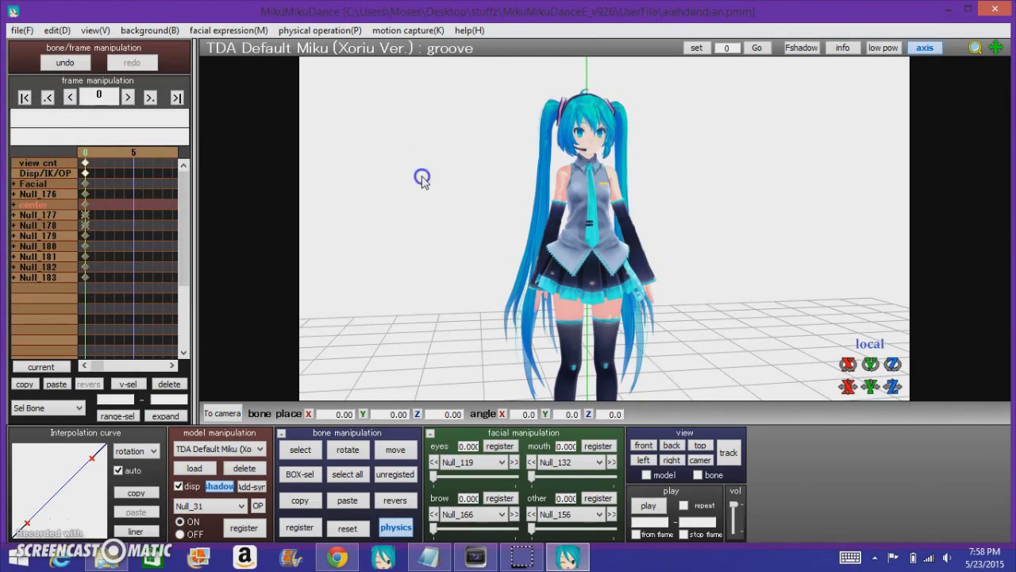